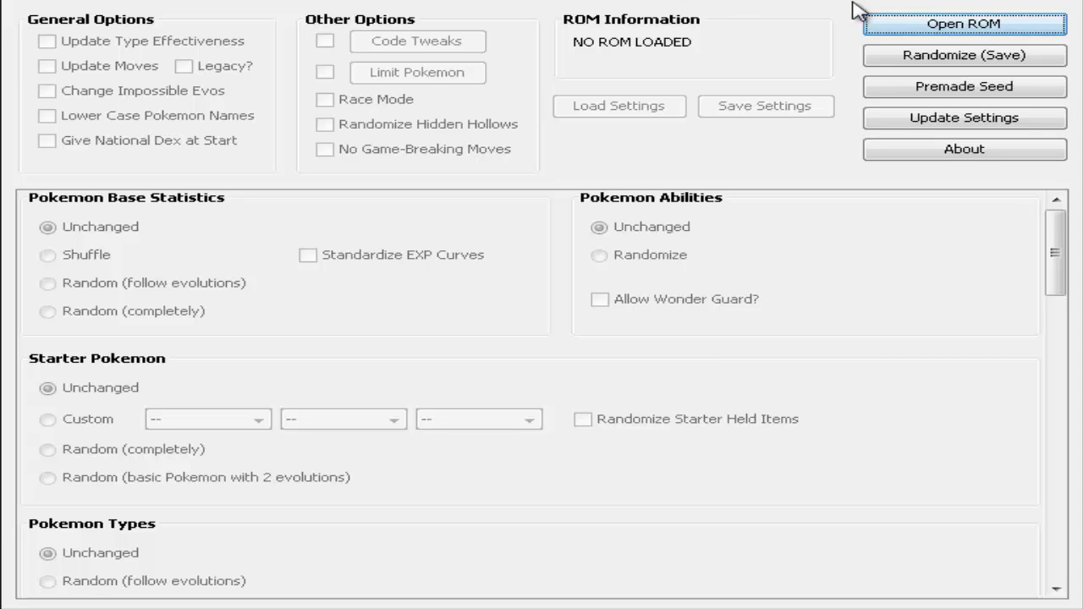
Open the ROM file Pokemon Emerald.GBA from the Pokemon Emerald folder
{"action": "left_click", "coordinate": [909, 26]}
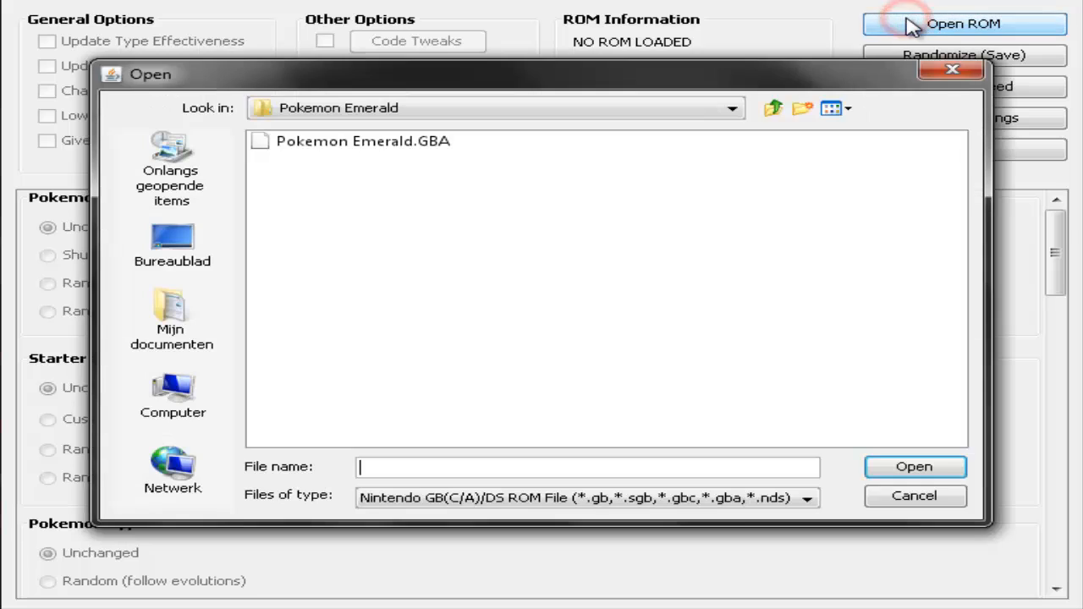
{"action": "left_click", "coordinate": [389, 146]}
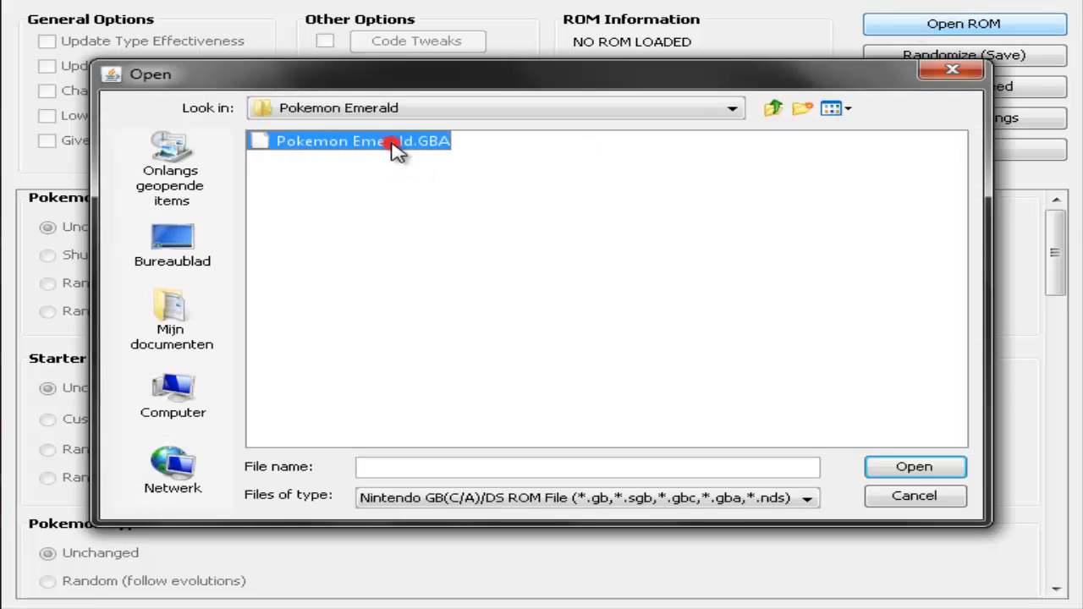
{"action": "left_click", "coordinate": [914, 470]}
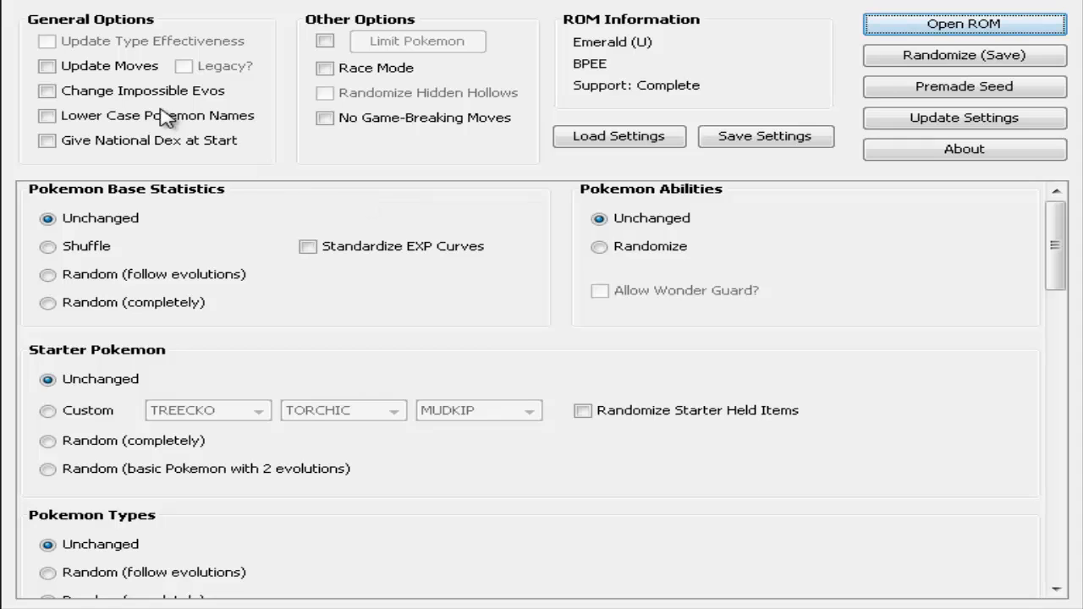
Enable the general options Update Moves, Change Impossible Evos, Lower Case Pokemon Names and Give National Dex at Start
{"action": "mouse_move", "coordinate": [114, 69]}
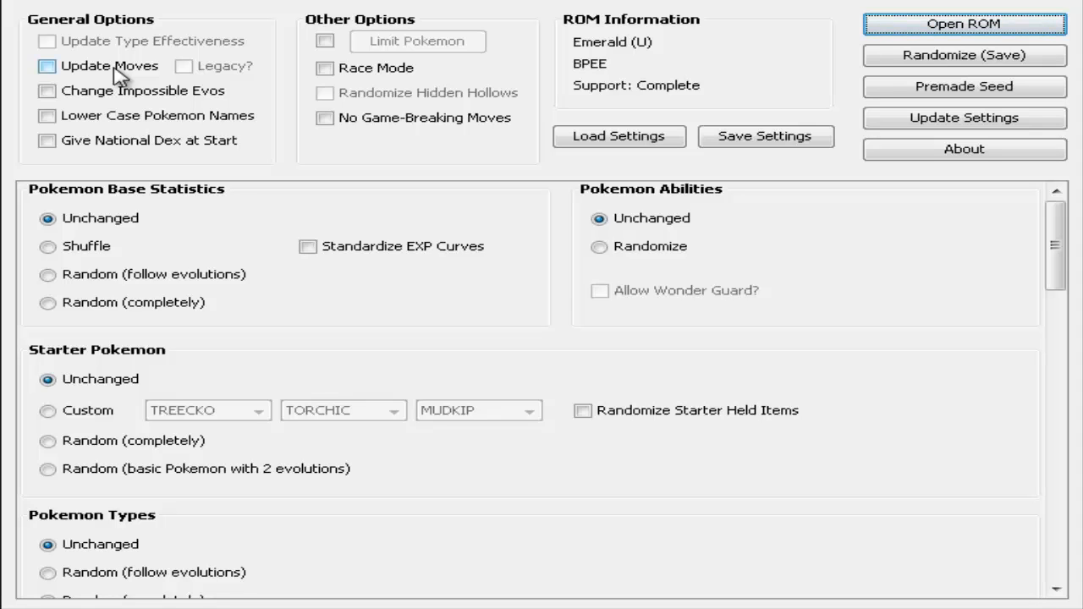
{"action": "left_click", "coordinate": [114, 66]}
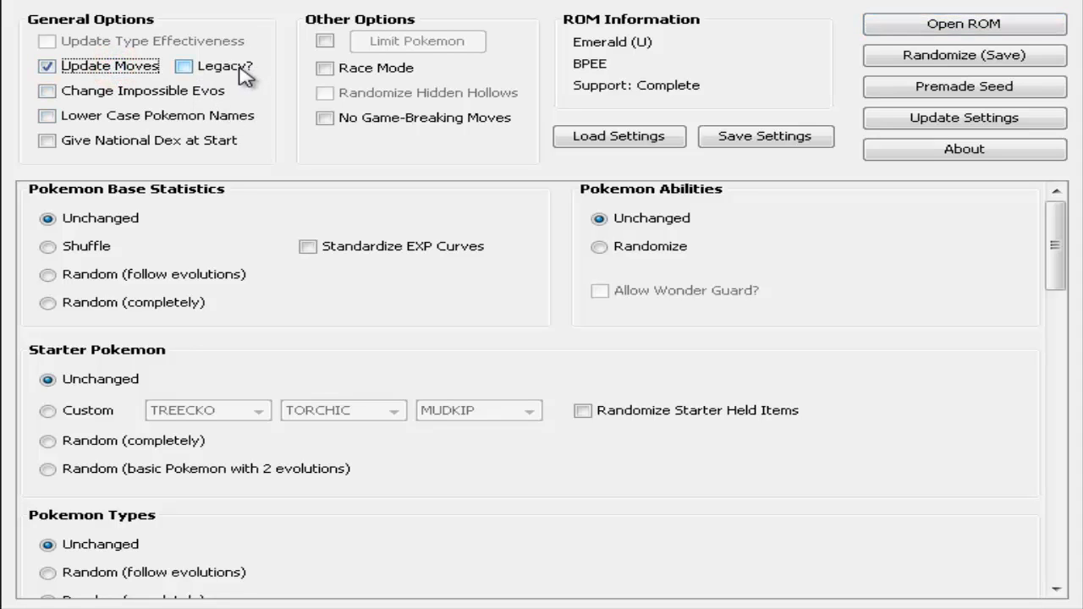
{"action": "mouse_move", "coordinate": [241, 71]}
{"action": "mouse_move", "coordinate": [167, 99]}
{"action": "left_click", "coordinate": [169, 96]}
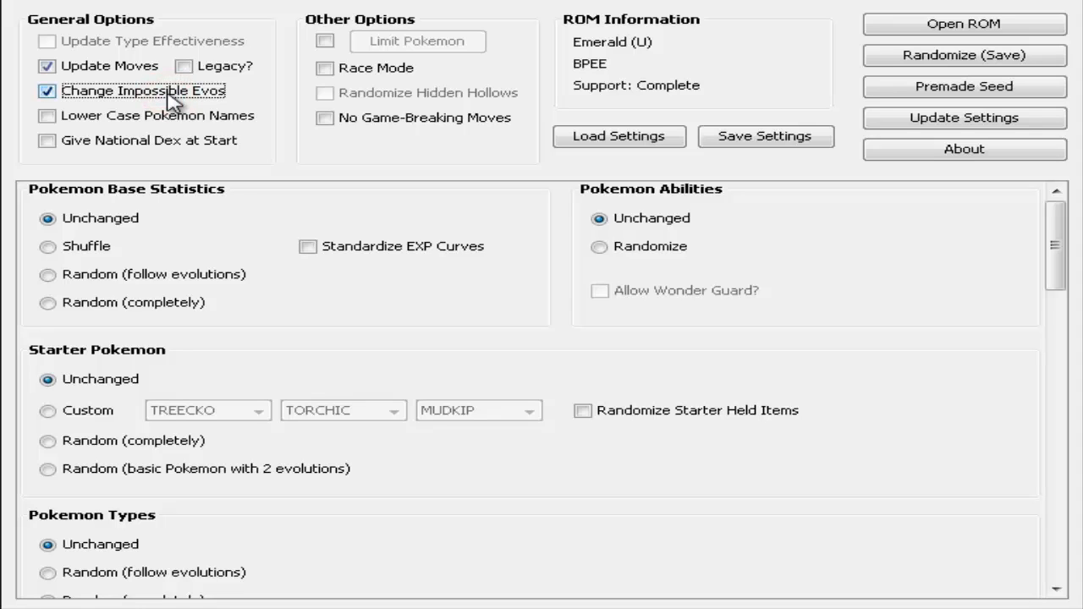
{"action": "mouse_move", "coordinate": [169, 125]}
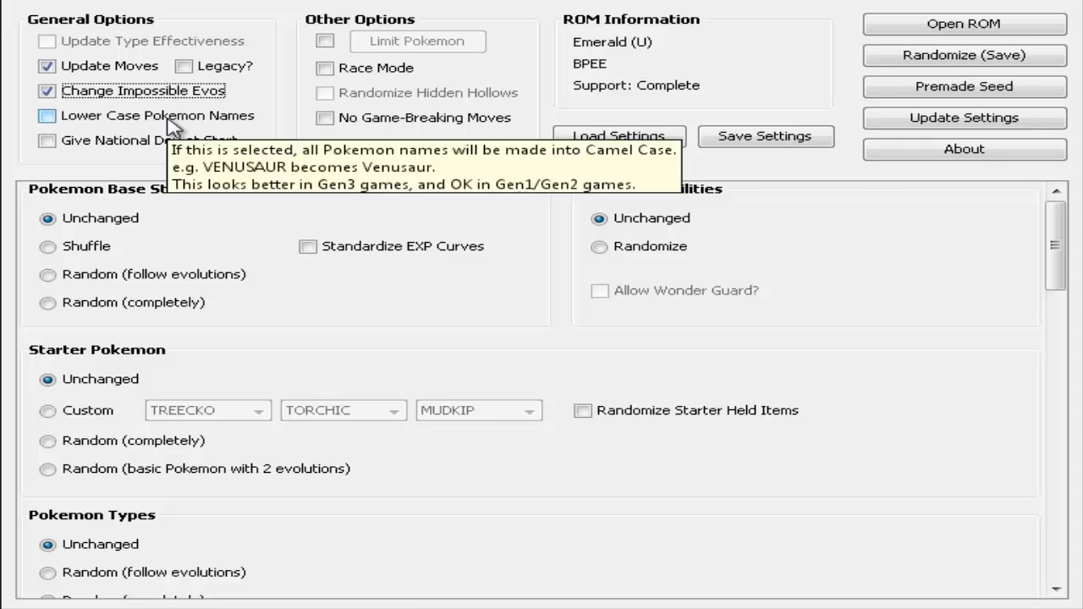
{"action": "left_click", "coordinate": [168, 125]}
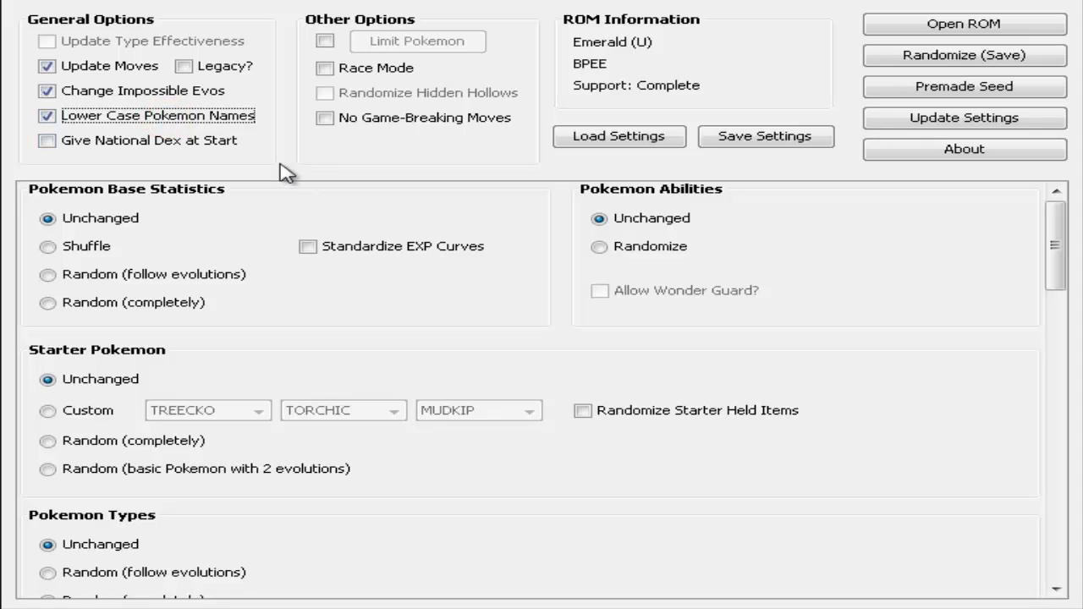
{"action": "mouse_move", "coordinate": [143, 145]}
{"action": "left_click", "coordinate": [161, 142]}
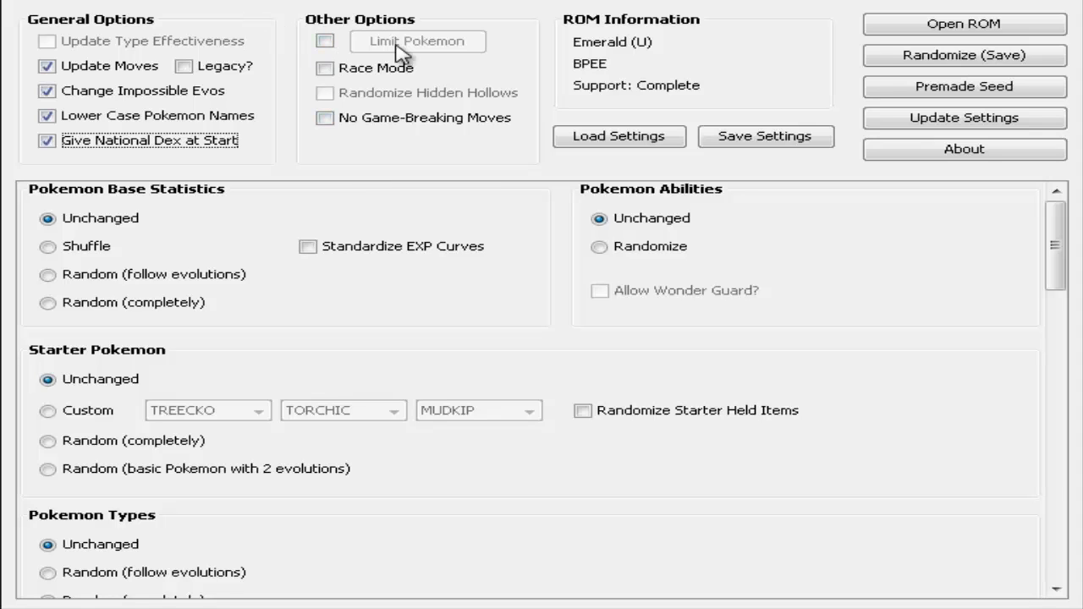
{"action": "left_click", "coordinate": [325, 39]}
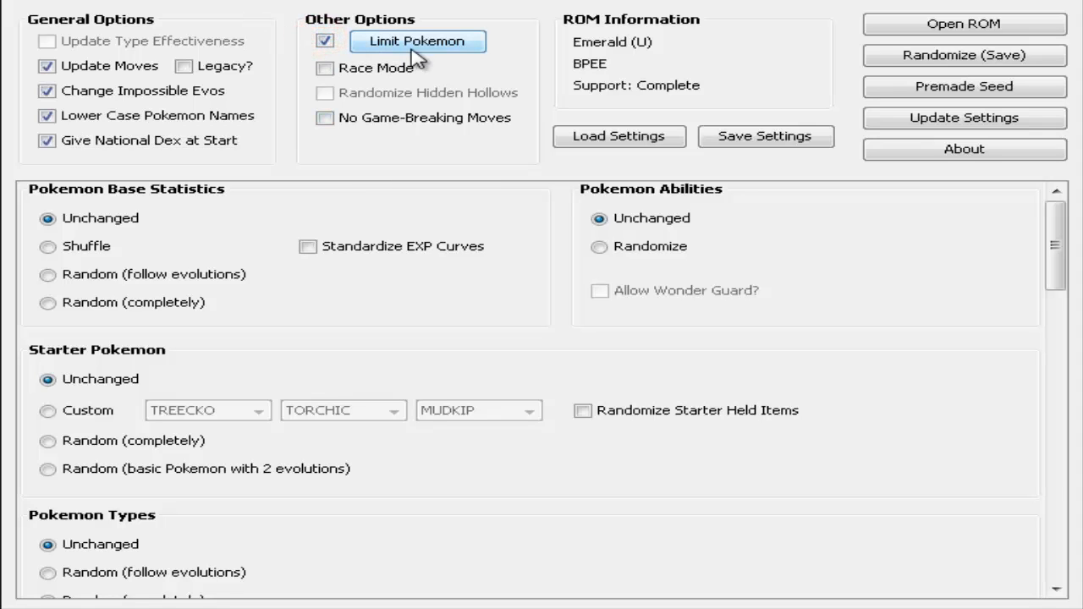
{"action": "left_click", "coordinate": [424, 44]}
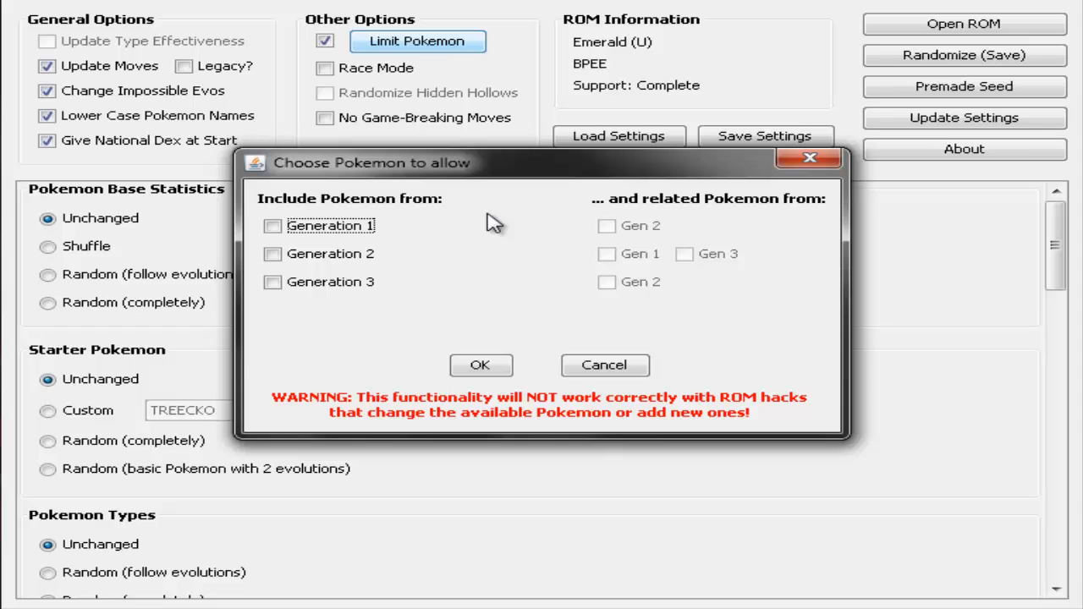
{"action": "left_click", "coordinate": [620, 372]}
{"action": "left_click", "coordinate": [325, 40]}
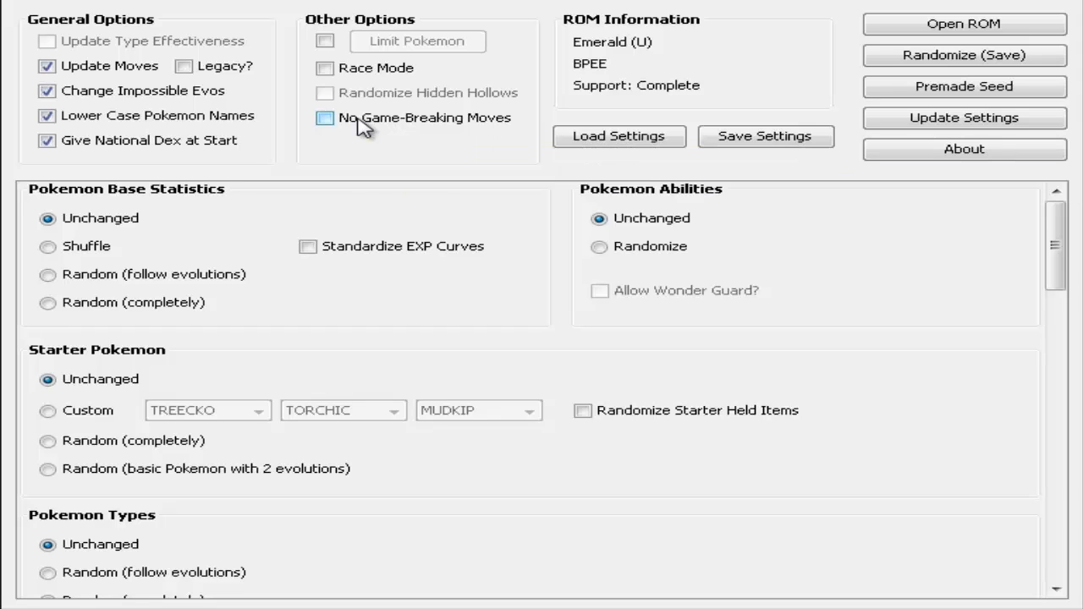
Enable No Game-Breaking Moves among the other options
{"action": "left_click", "coordinate": [359, 121]}
{"action": "mouse_move", "coordinate": [446, 124]}
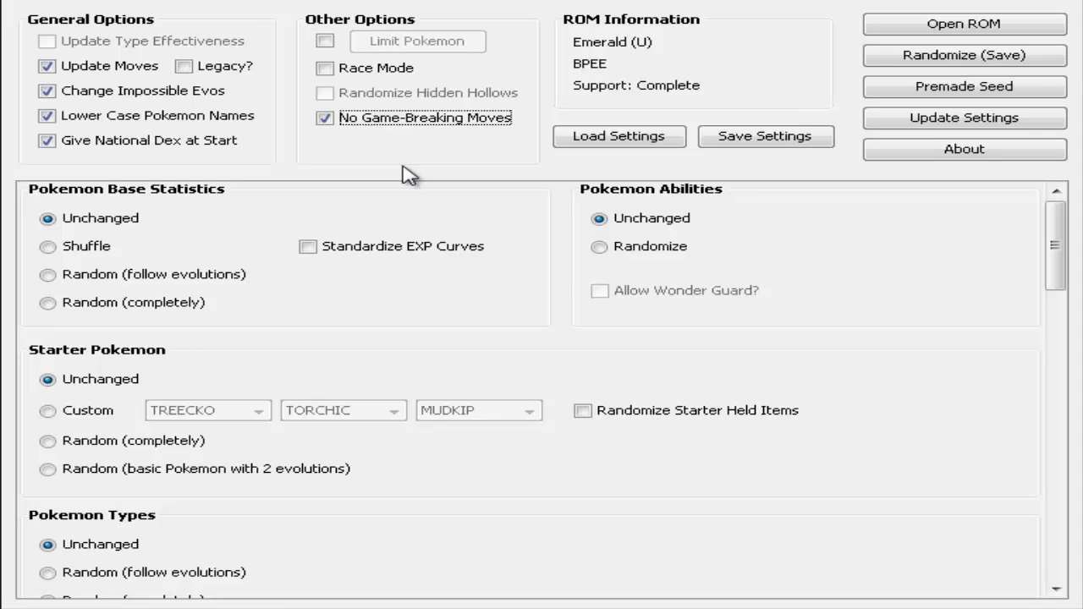
{"action": "mouse_move", "coordinate": [391, 76]}
Set the Pokemon base statistics to Random (completely) and enable Standardize EXP Curves
{"action": "mouse_move", "coordinate": [379, 258]}
{"action": "mouse_move", "coordinate": [439, 250]}
{"action": "left_click", "coordinate": [92, 309]}
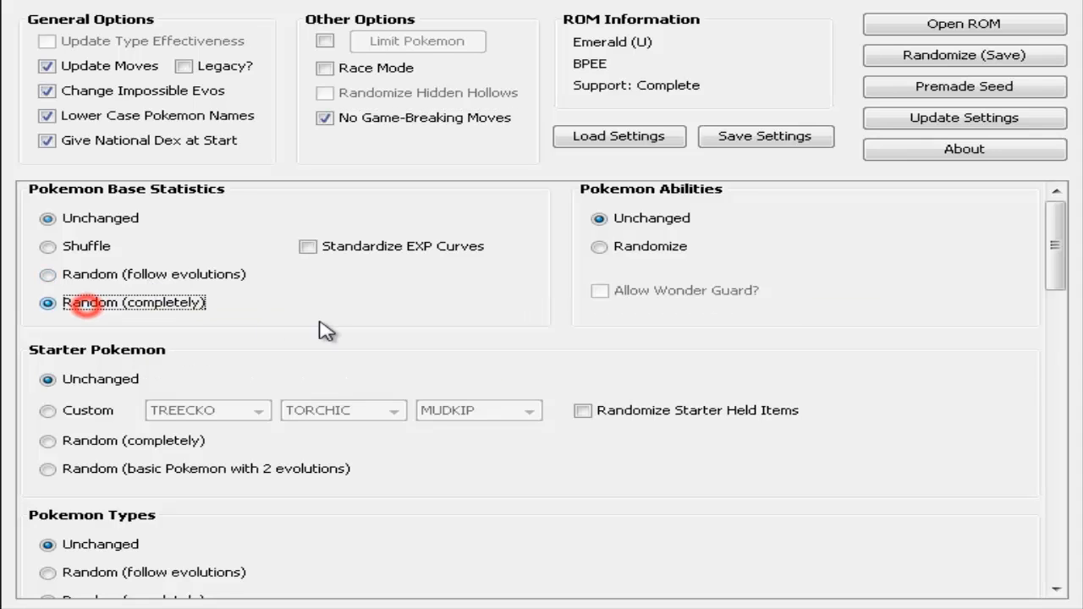
{"action": "left_click", "coordinate": [308, 247]}
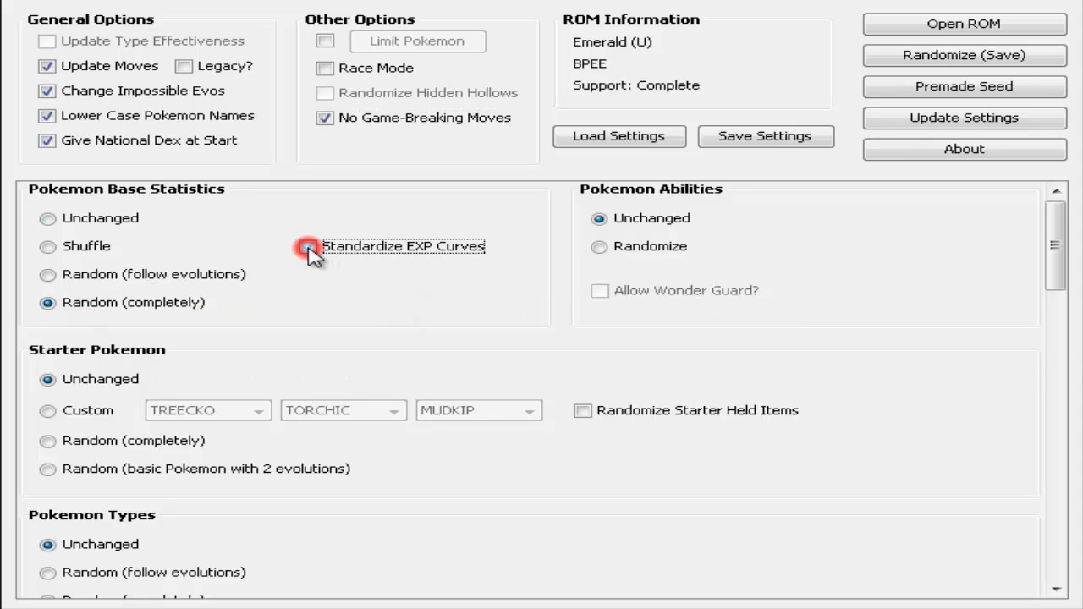
Set Pokemon abilities to Randomize and allow Wonder Guard
{"action": "left_click", "coordinate": [603, 248]}
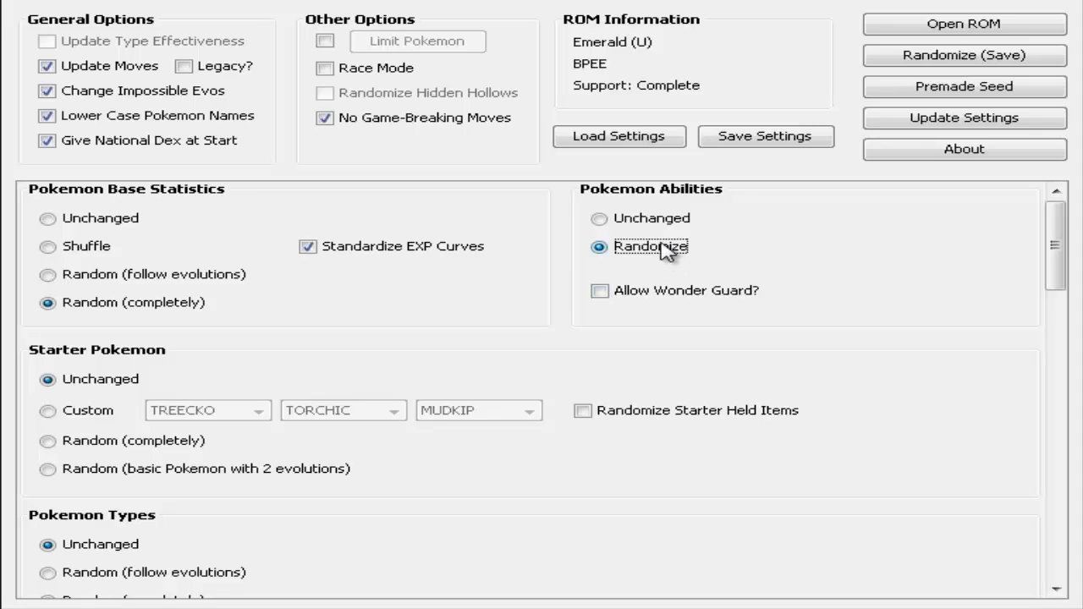
{"action": "mouse_move", "coordinate": [666, 255]}
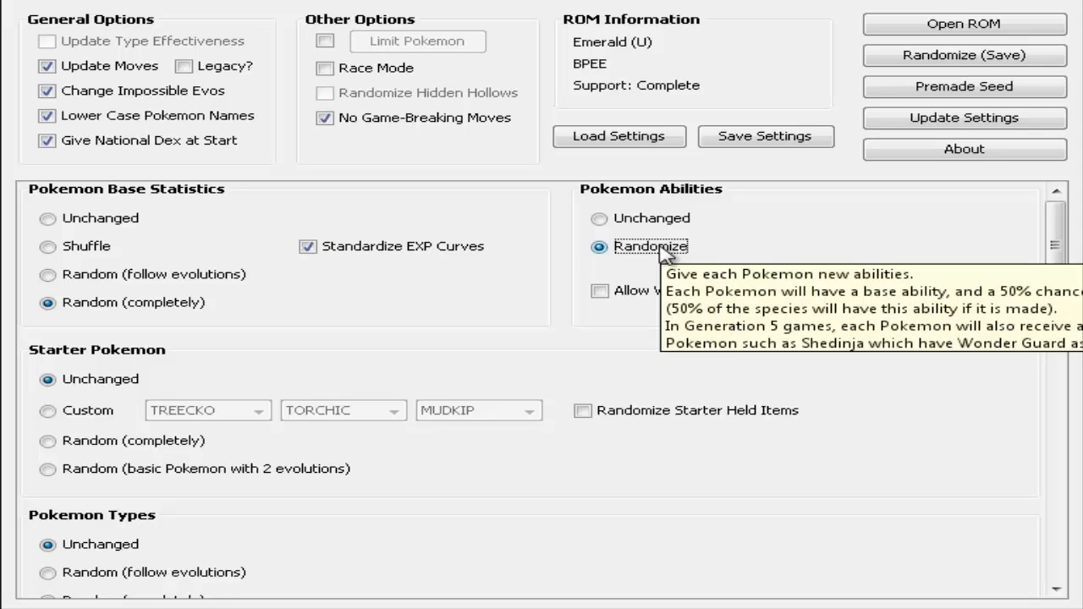
{"action": "left_click", "coordinate": [648, 292]}
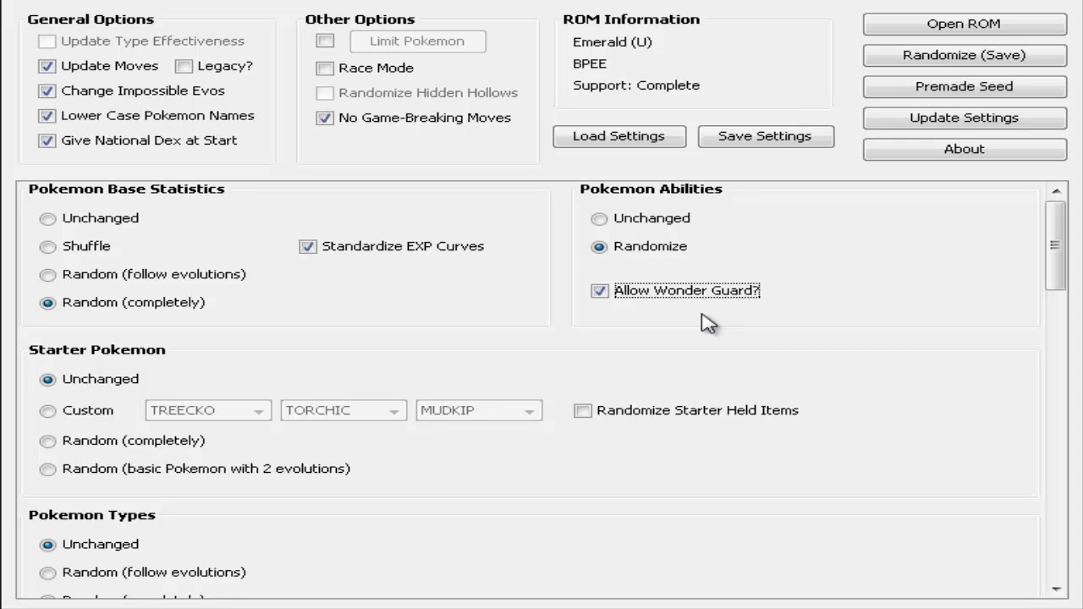
Set the starter Pokemon to Random (completely) and enable Randomize Starter Held Items
{"action": "left_click", "coordinate": [1057, 268]}
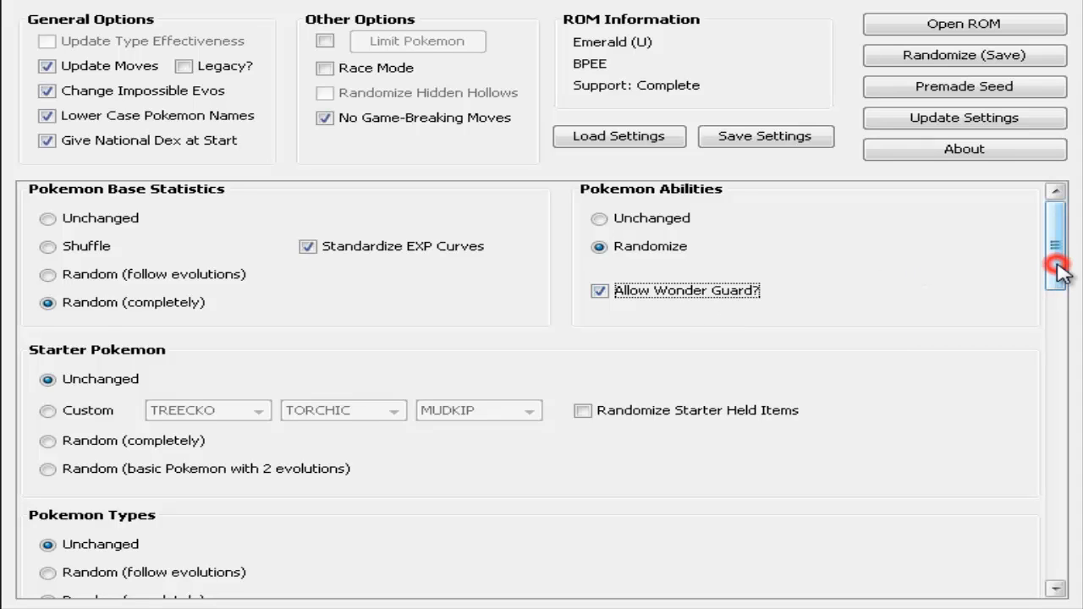
{"action": "left_click_drag", "start_coordinate": [1057, 267], "coordinate": [1057, 278]}
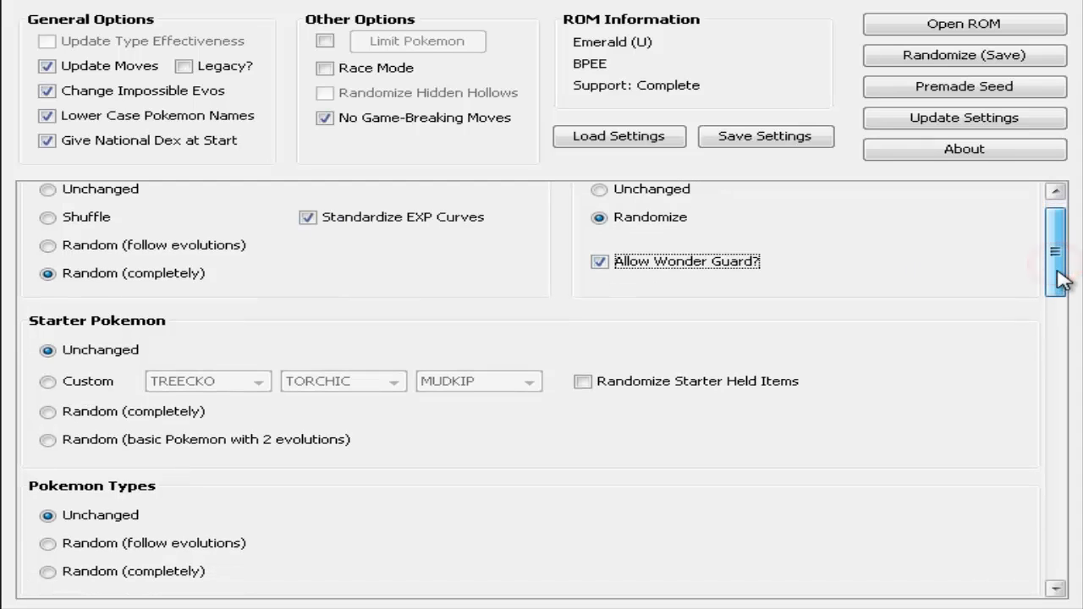
{"action": "left_click", "coordinate": [161, 413]}
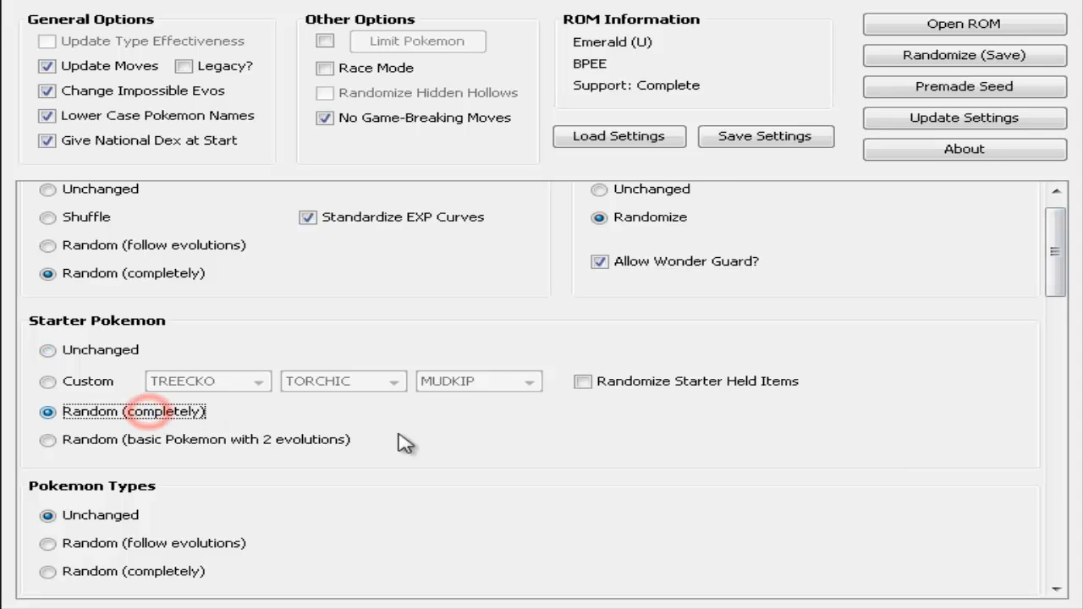
{"action": "left_click", "coordinate": [584, 385]}
Set the Pokemon movesets to Random (completely) and make every Pokemon start with 4 moves
{"action": "scroll", "coordinate": [560, 468], "scroll_direction": "down", "scroll_amount": 3}
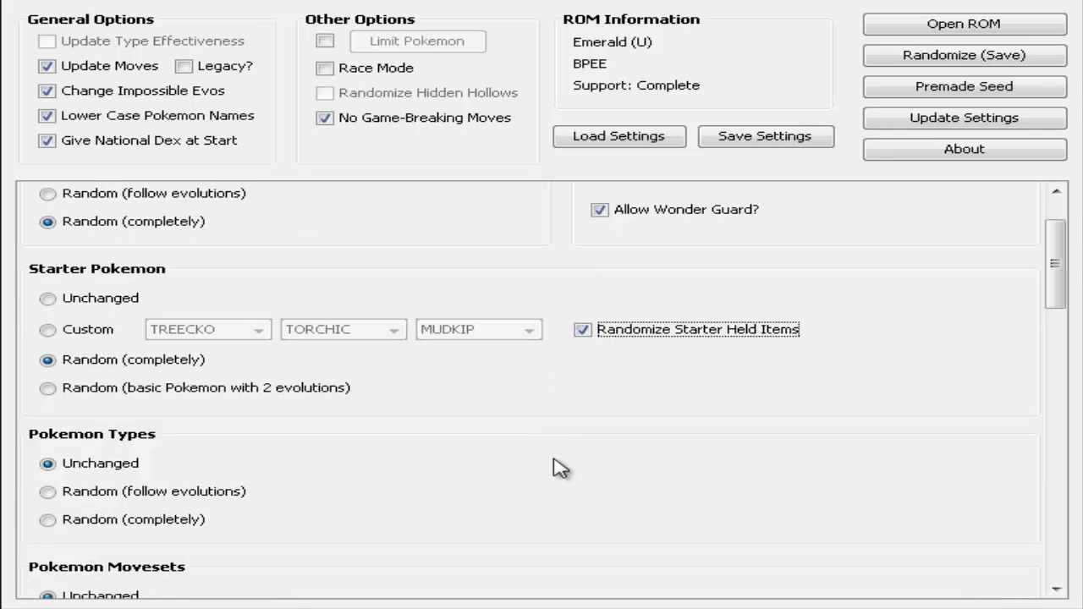
{"action": "scroll", "coordinate": [550, 468], "scroll_direction": "down", "scroll_amount": 2}
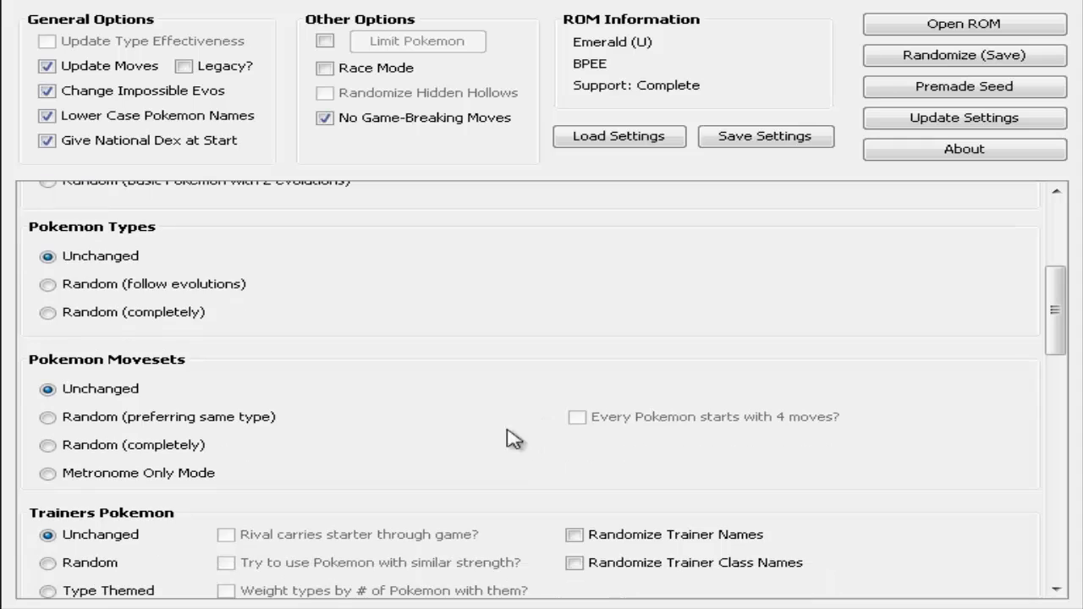
{"action": "mouse_move", "coordinate": [173, 319]}
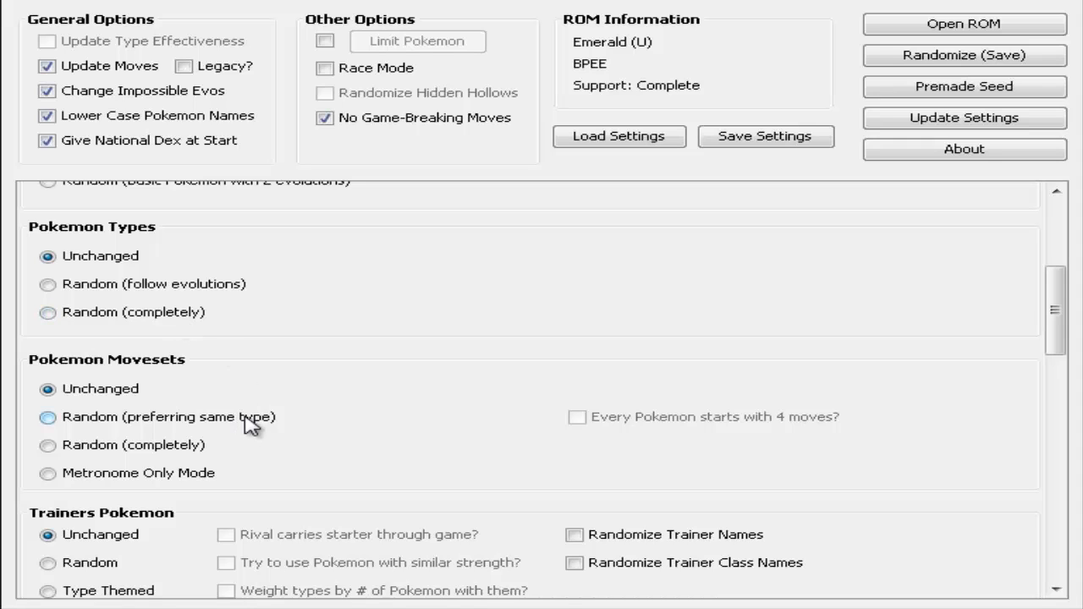
{"action": "scroll", "coordinate": [315, 398], "scroll_direction": "down", "scroll_amount": 2}
{"action": "scroll", "coordinate": [314, 398], "scroll_direction": "down", "scroll_amount": 1}
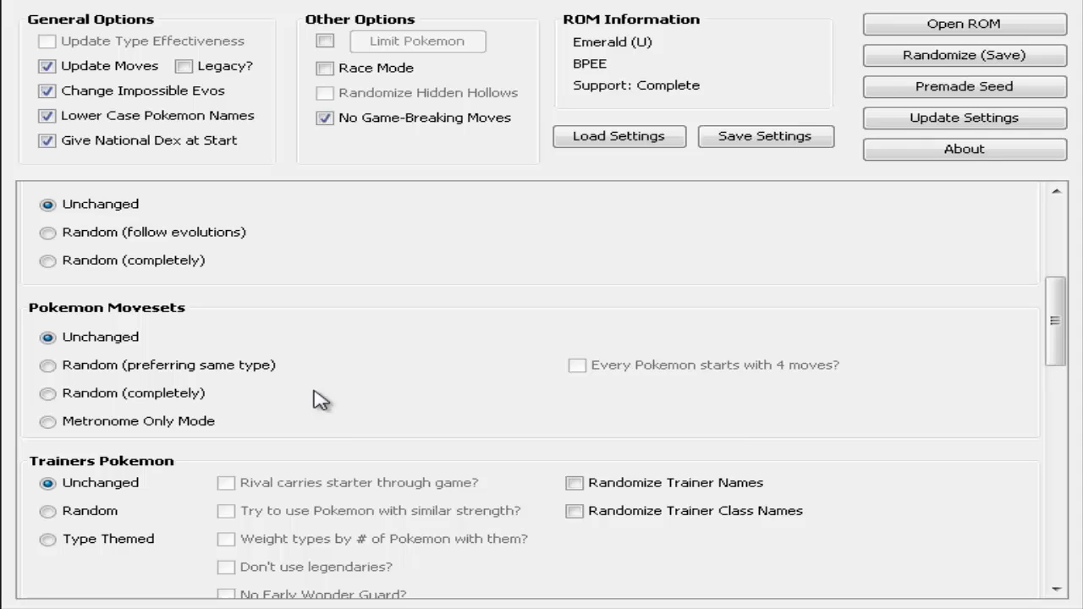
{"action": "left_click", "coordinate": [123, 392]}
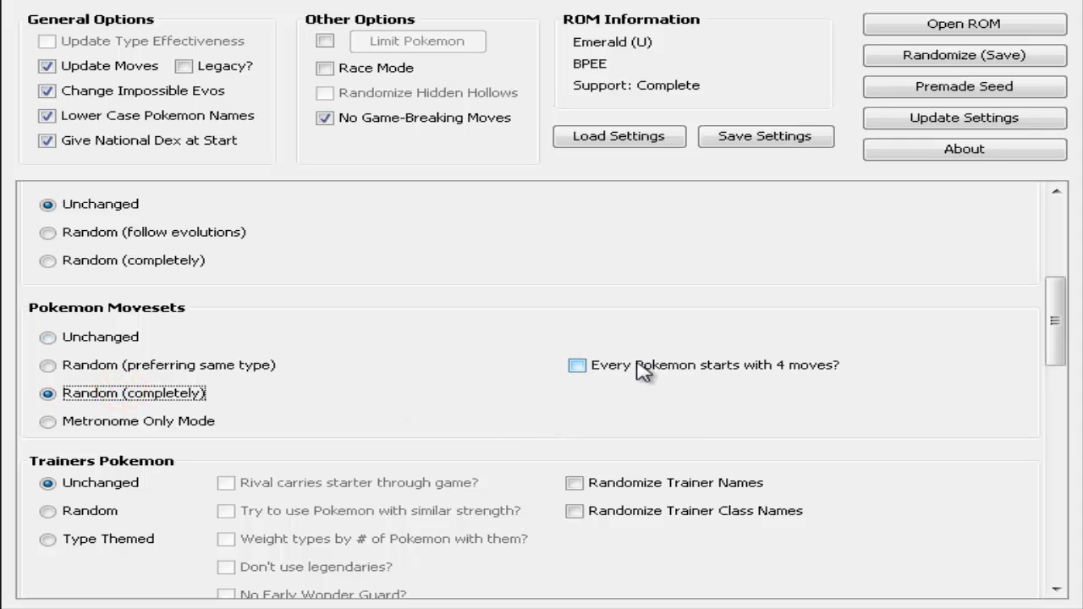
{"action": "mouse_move", "coordinate": [641, 371]}
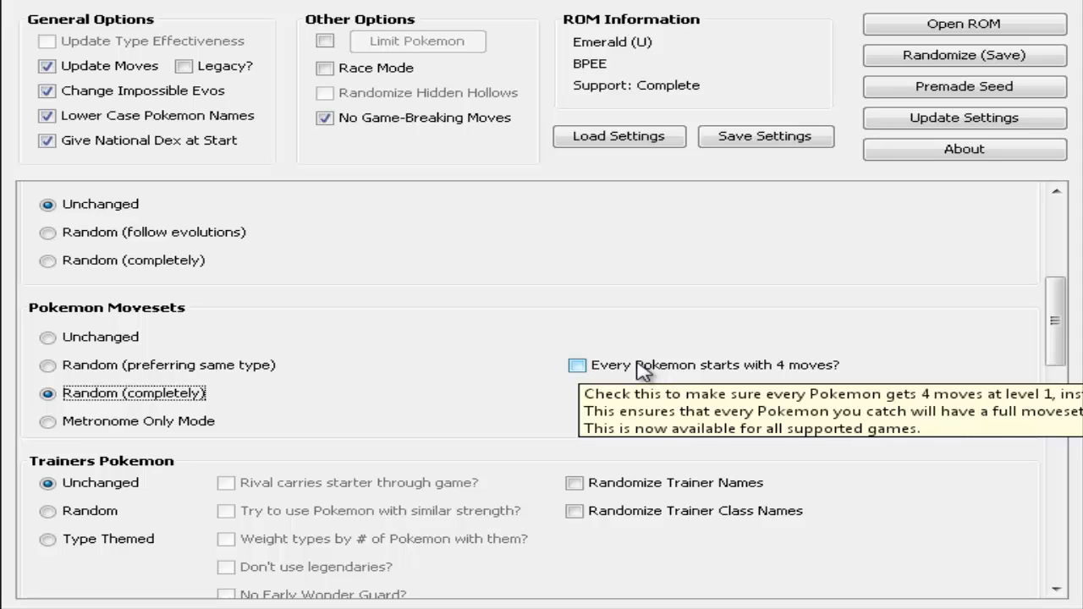
{"action": "left_click", "coordinate": [641, 371]}
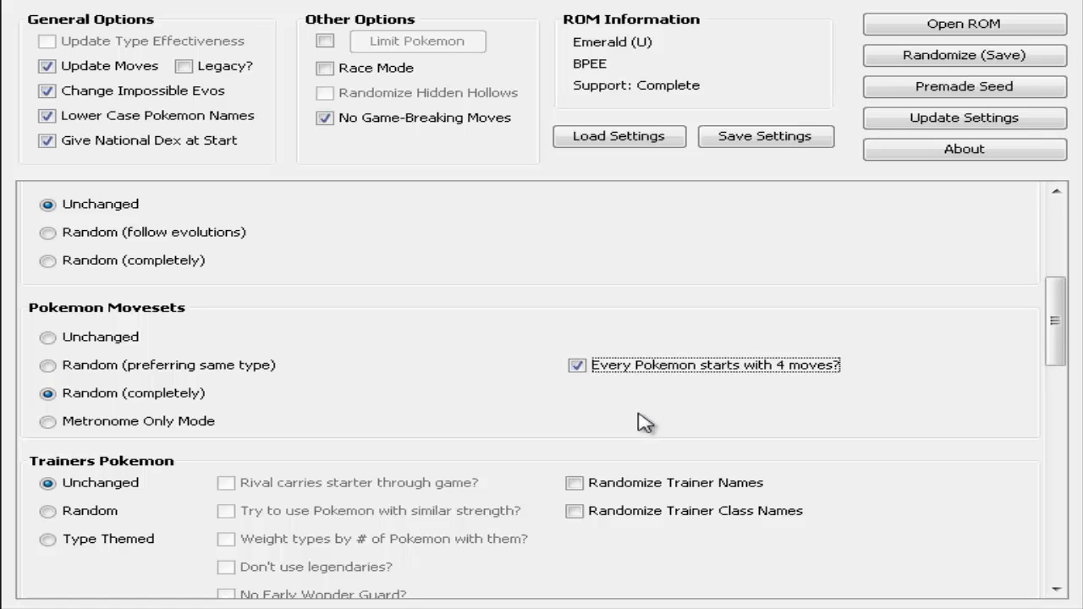
Set the trainers' Pokemon to Type Themed, with the rival carrying the starter through the game and no legendaries used
{"action": "scroll", "coordinate": [355, 408], "scroll_direction": "down", "scroll_amount": 2}
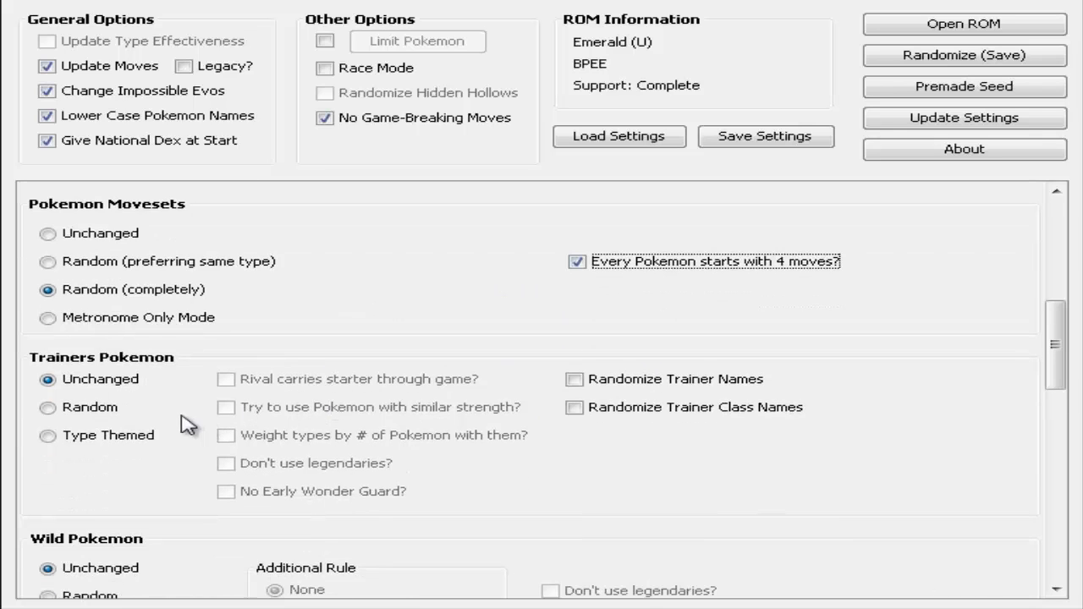
{"action": "scroll", "coordinate": [190, 406], "scroll_direction": "down", "scroll_amount": 1}
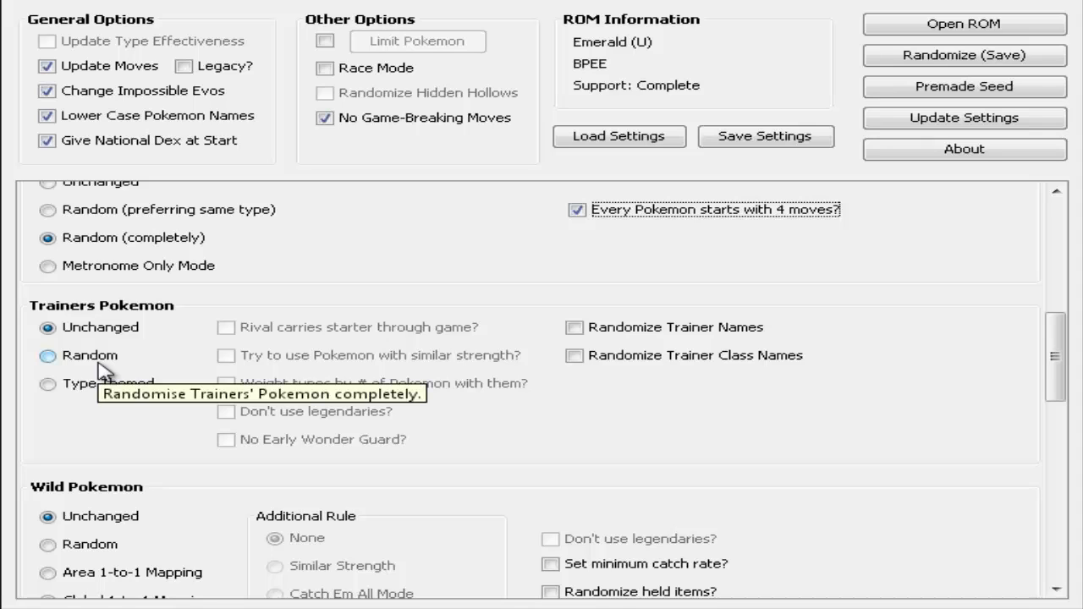
{"action": "left_click", "coordinate": [100, 362]}
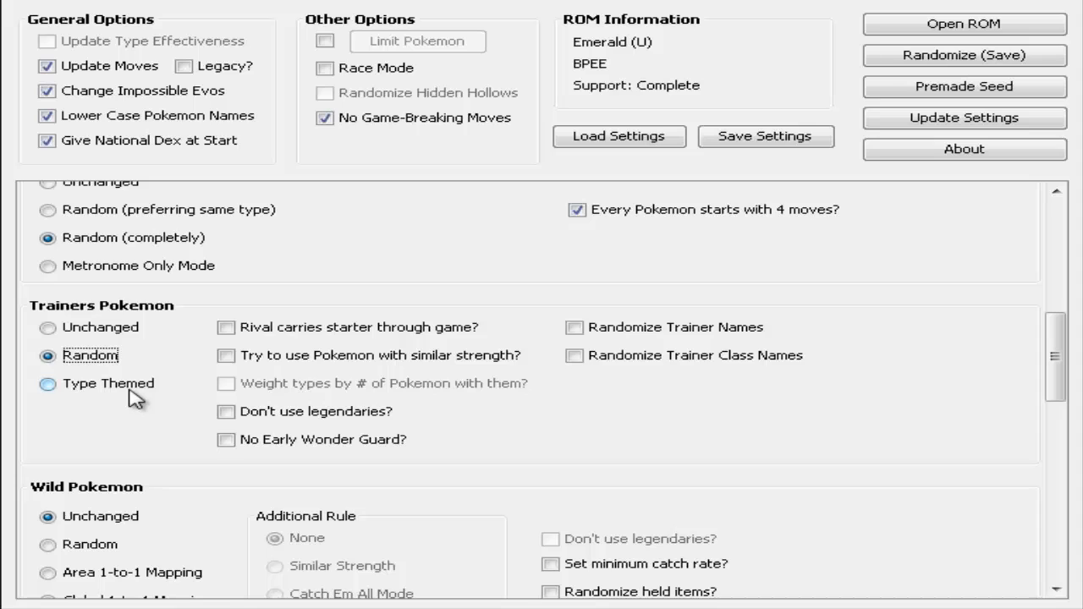
{"action": "mouse_move", "coordinate": [135, 399]}
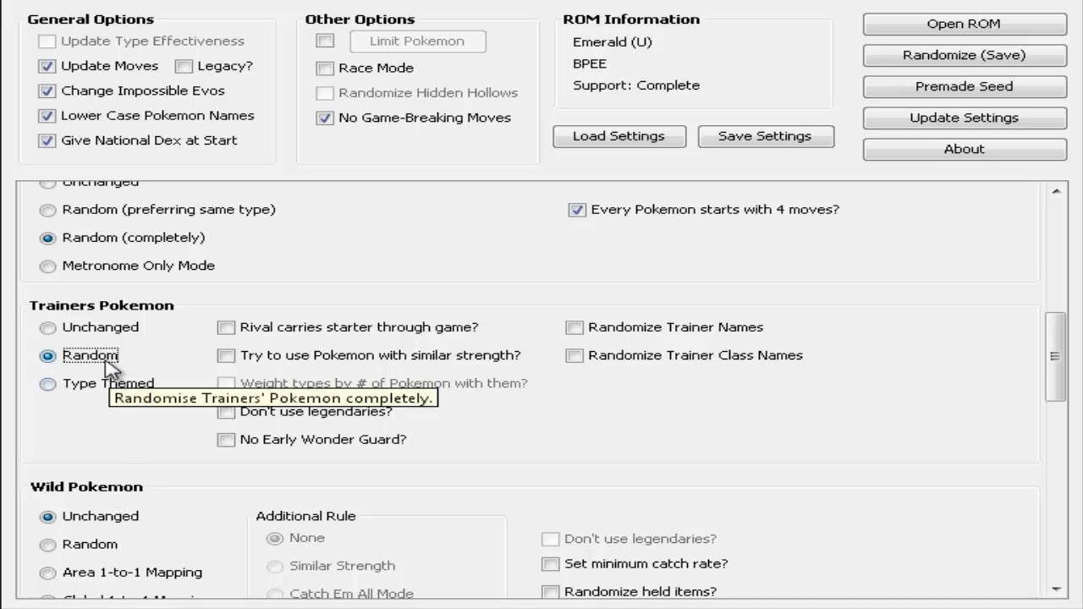
{"action": "left_click", "coordinate": [128, 389]}
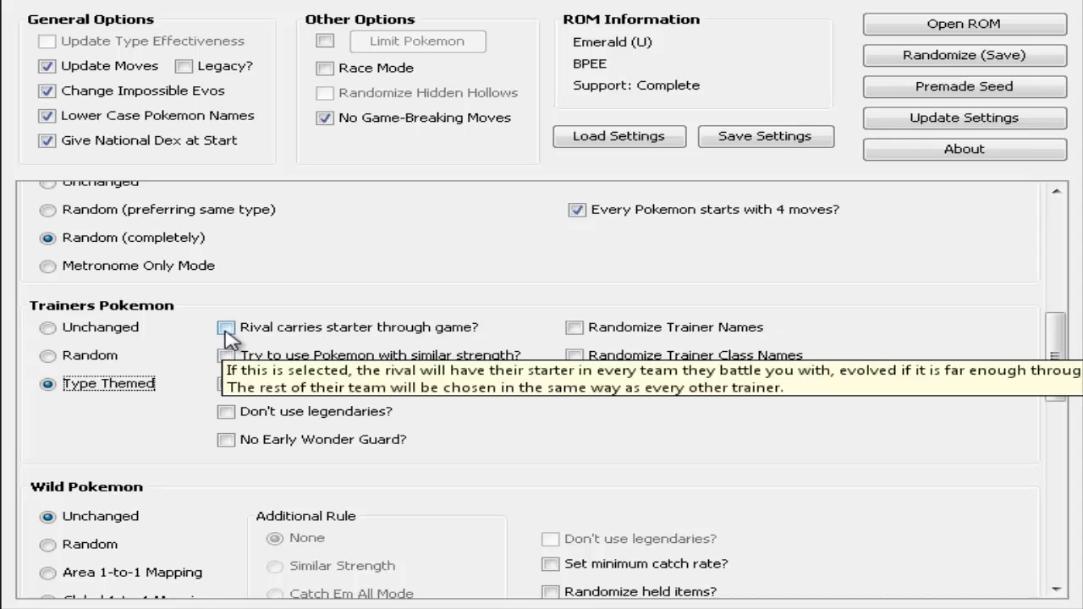
{"action": "left_click", "coordinate": [225, 328]}
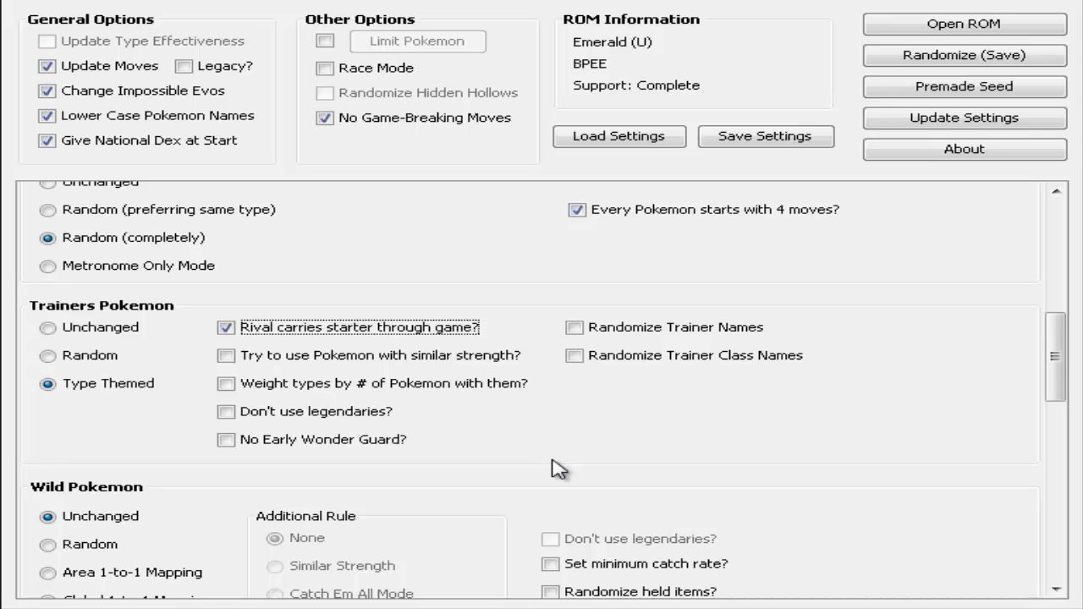
{"action": "left_click", "coordinate": [225, 412]}
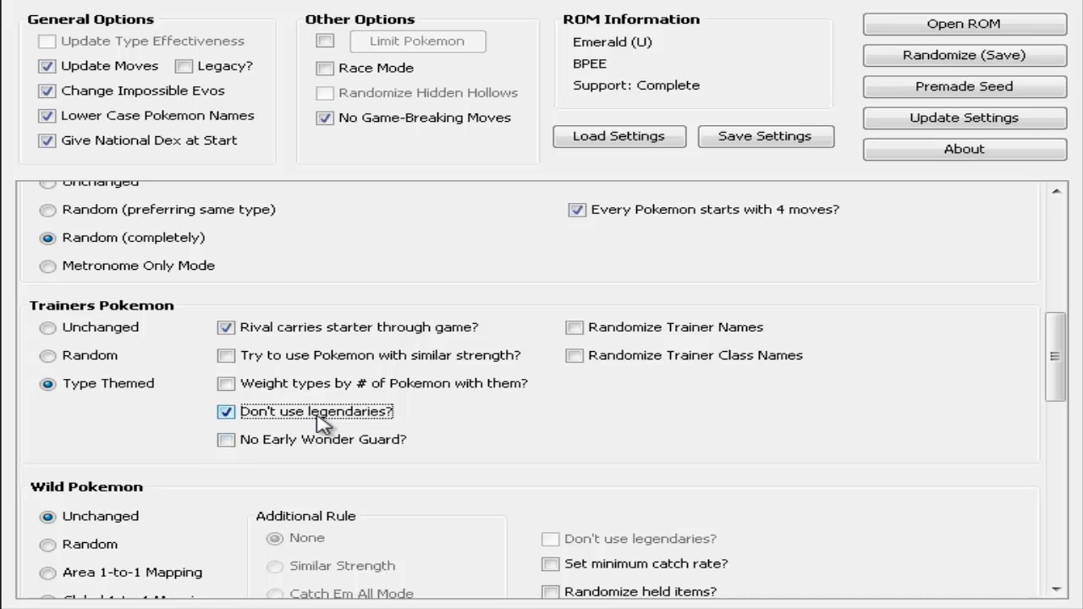
Enable No Early Wonder Guard for trainers' Pokemon and randomize both trainer names and trainer class names
{"action": "left_click", "coordinate": [247, 413]}
{"action": "left_click", "coordinate": [226, 414]}
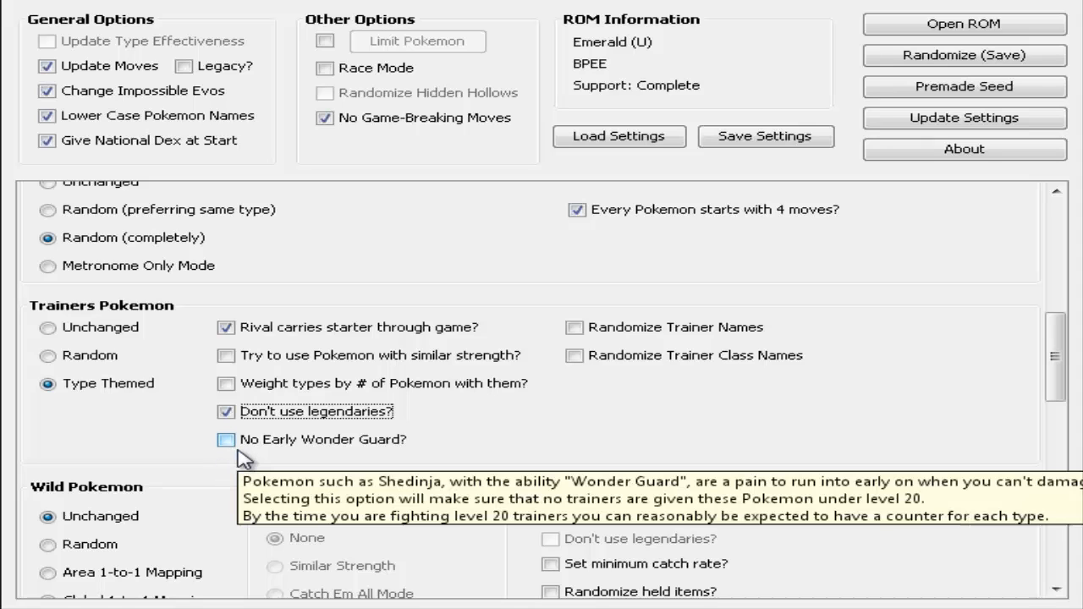
{"action": "left_click", "coordinate": [231, 442]}
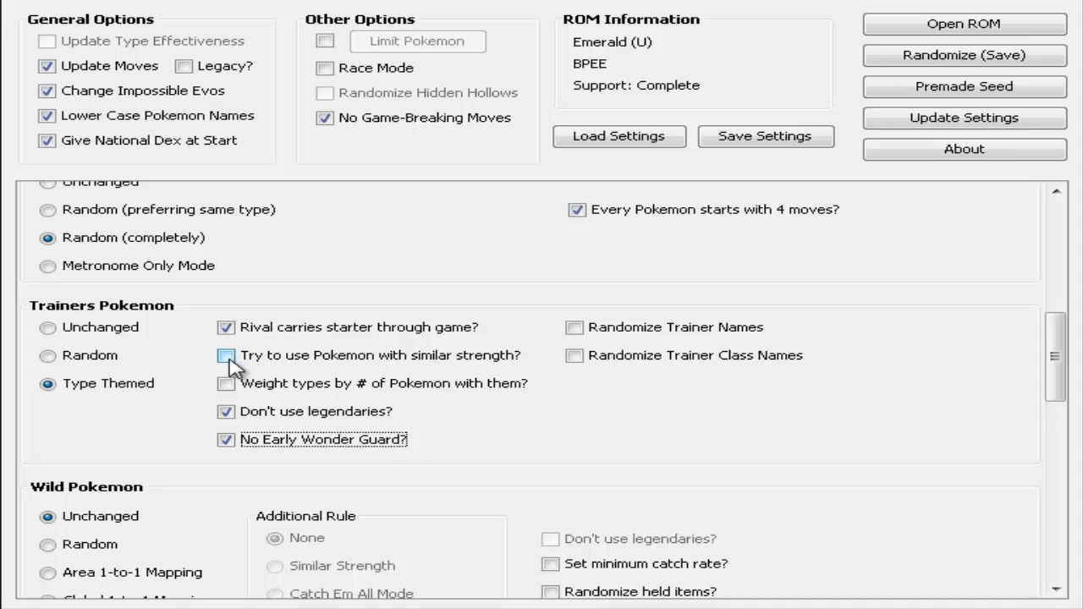
{"action": "mouse_move", "coordinate": [230, 367]}
{"action": "left_click", "coordinate": [578, 327]}
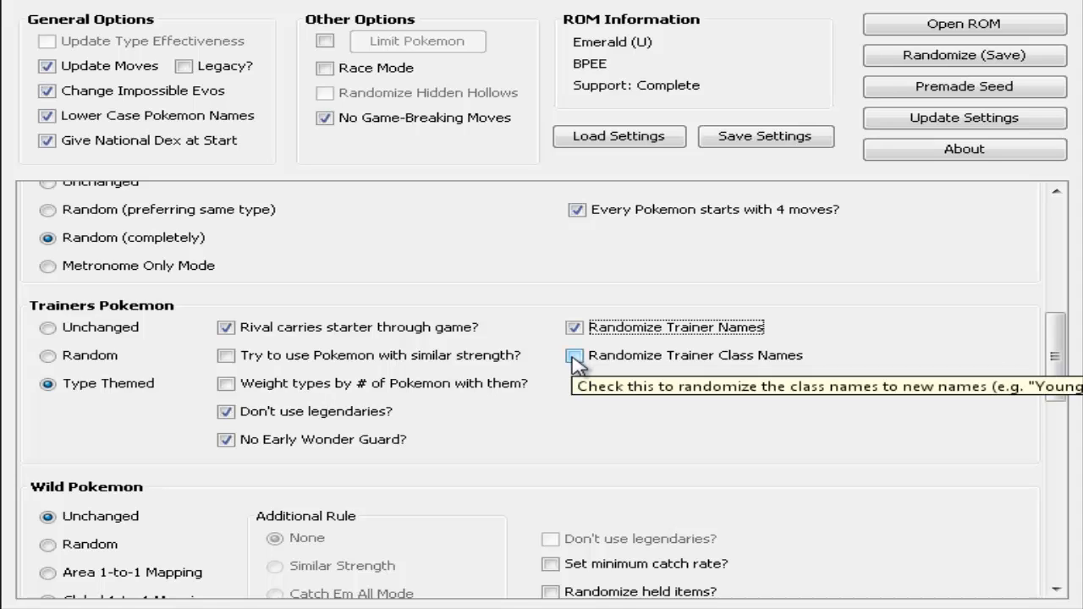
{"action": "left_click", "coordinate": [575, 356]}
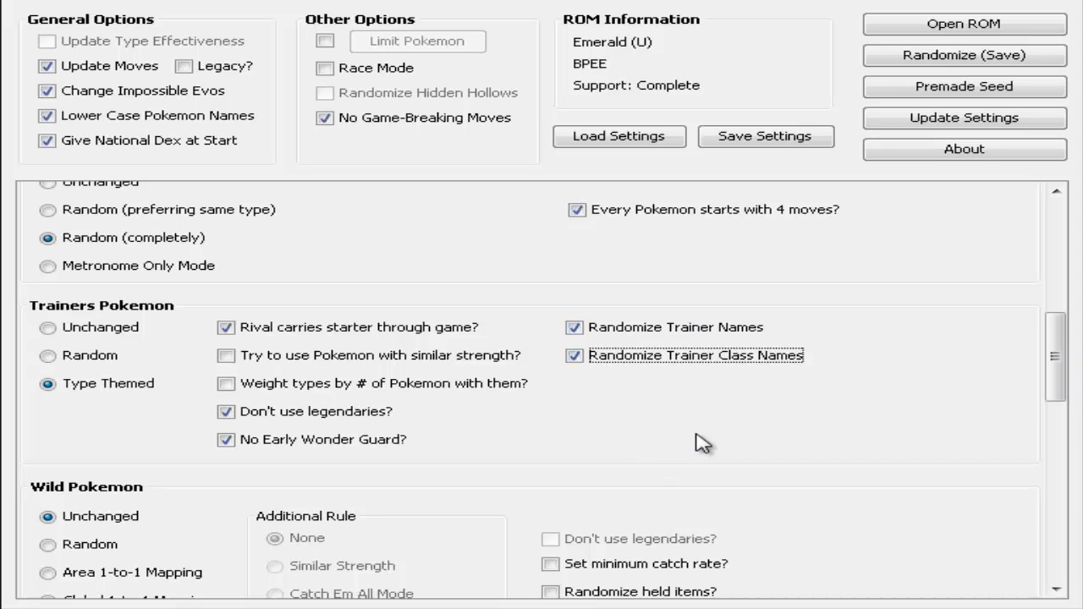
Set wild Pokemon to Area 1-to-1 Mapping with held items randomized and no legendaries used
{"action": "scroll", "coordinate": [698, 442], "scroll_direction": "down", "scroll_amount": 1}
{"action": "scroll", "coordinate": [699, 443], "scroll_direction": "down", "scroll_amount": 8}
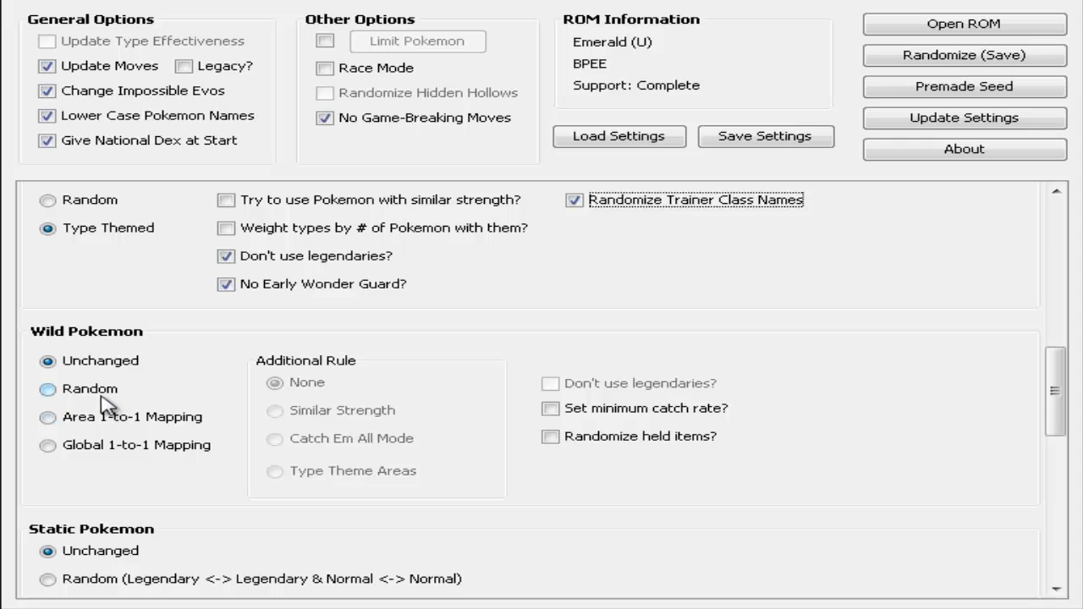
{"action": "left_click", "coordinate": [95, 390]}
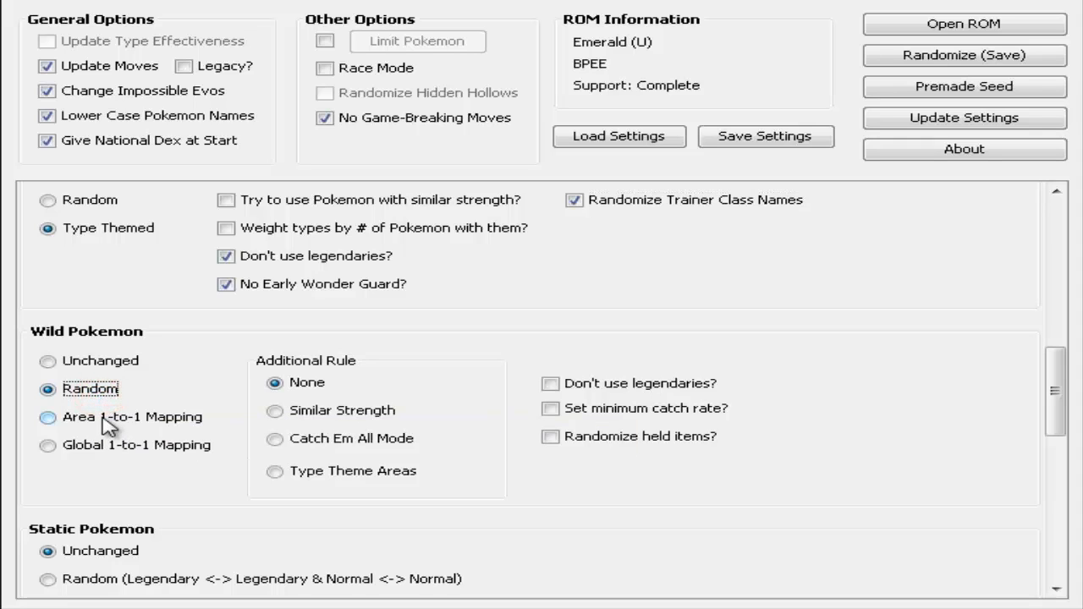
{"action": "left_click", "coordinate": [92, 416]}
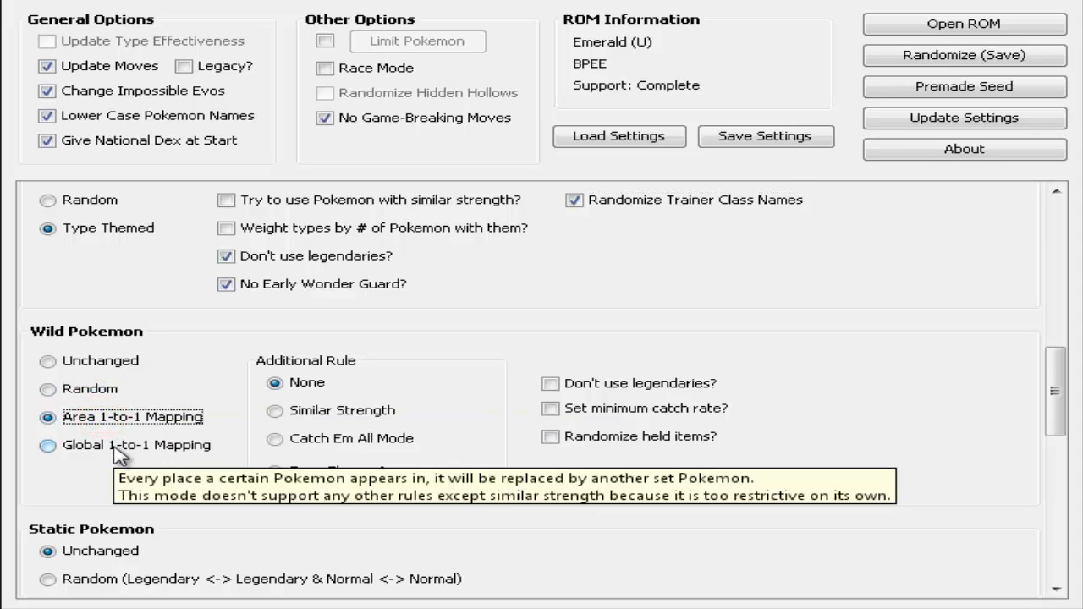
{"action": "left_click", "coordinate": [117, 447]}
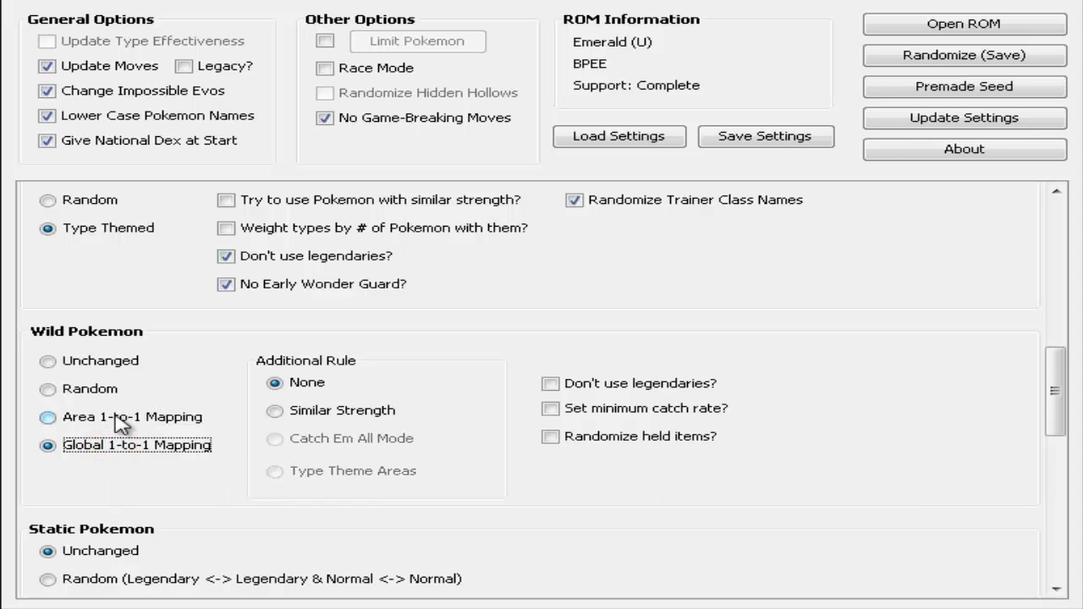
{"action": "left_click", "coordinate": [116, 417]}
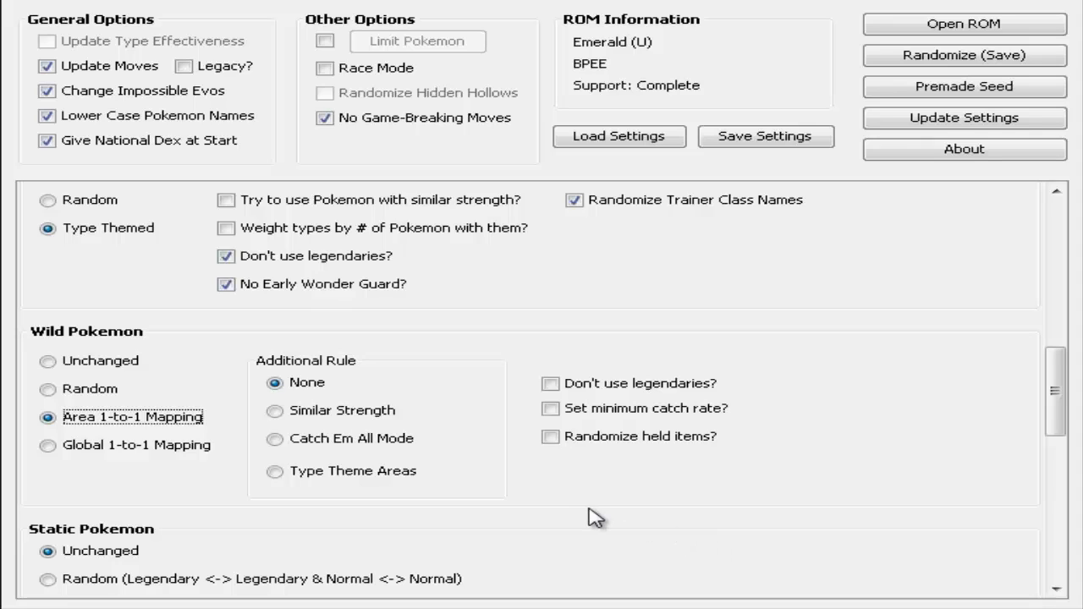
{"action": "mouse_move", "coordinate": [323, 481]}
{"action": "mouse_move", "coordinate": [366, 449]}
{"action": "left_click", "coordinate": [688, 445]}
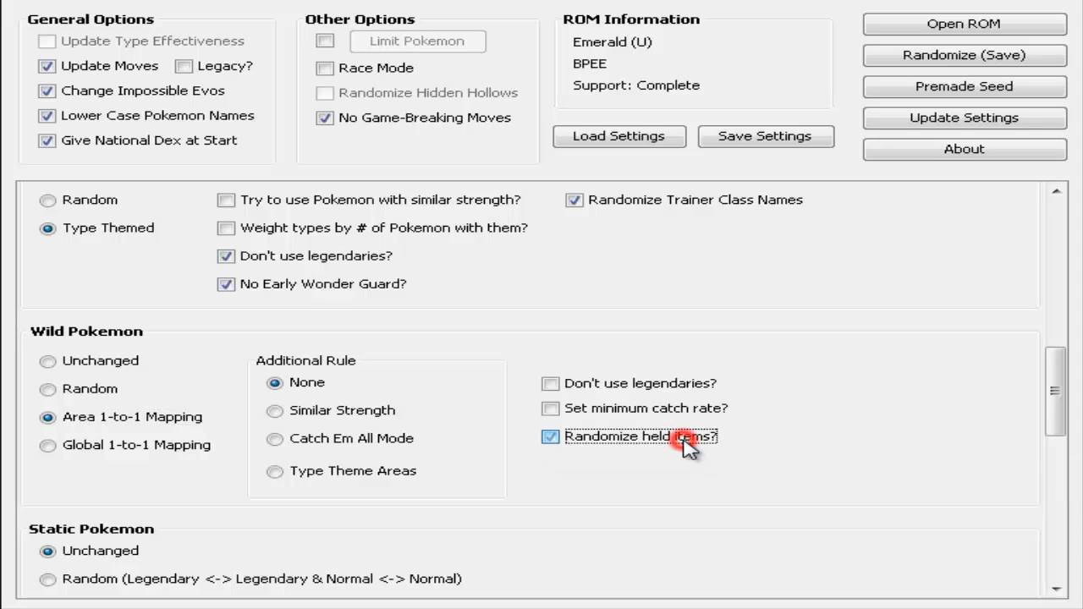
{"action": "left_click", "coordinate": [559, 383]}
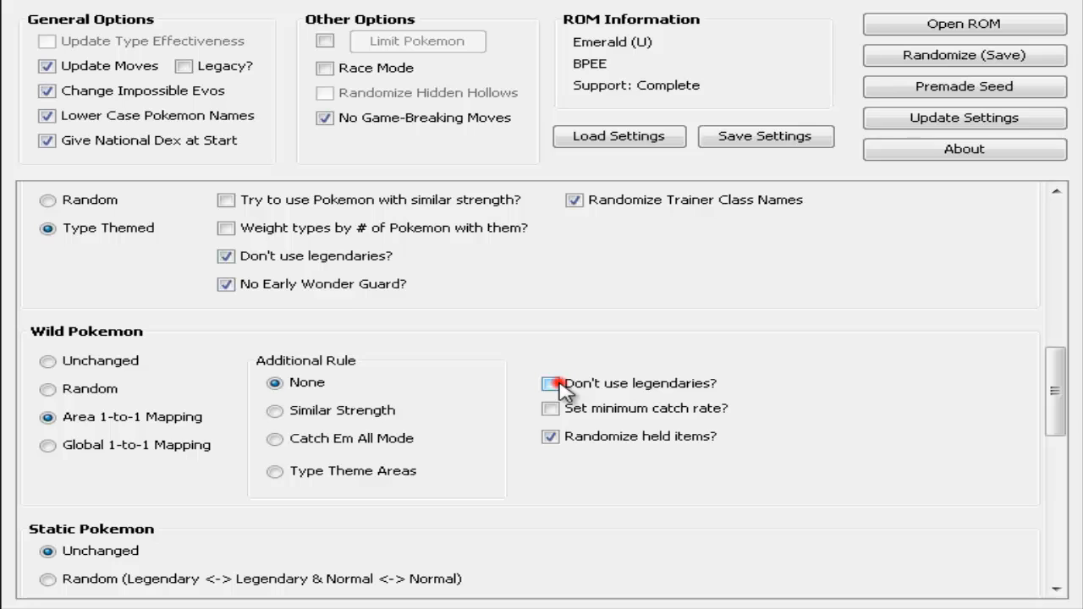
Set the static Pokemon to Random (Completely)
{"action": "scroll", "coordinate": [800, 436], "scroll_direction": "down", "scroll_amount": 3}
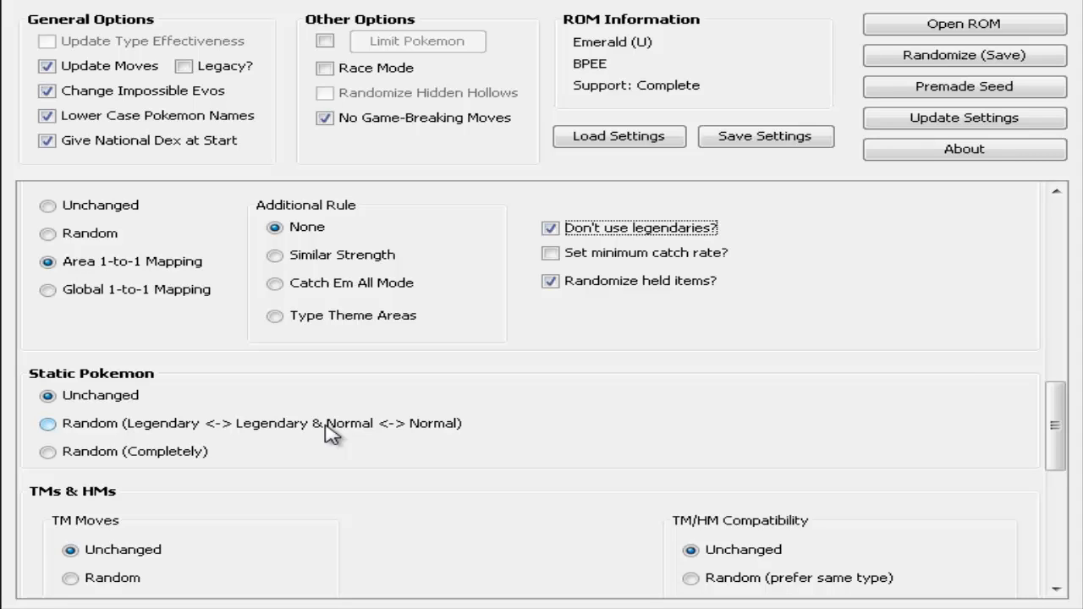
{"action": "left_click", "coordinate": [139, 451]}
{"action": "left_click", "coordinate": [384, 461]}
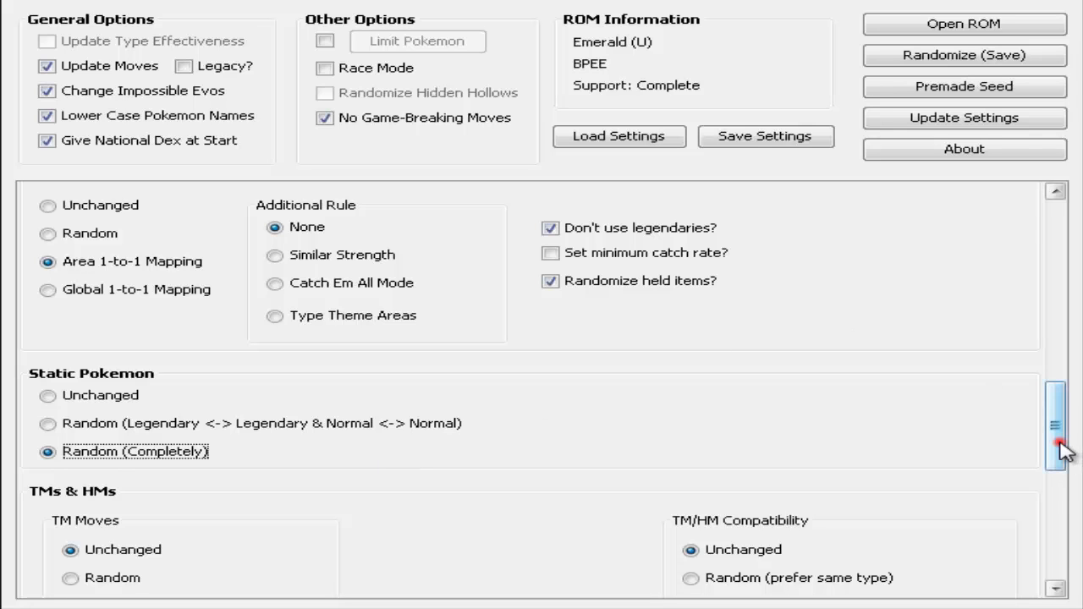
Set the TM moves to Random and the TM/HM compatibility to Random (completely)
{"action": "left_click_drag", "start_coordinate": [1056, 443], "coordinate": [1063, 484]}
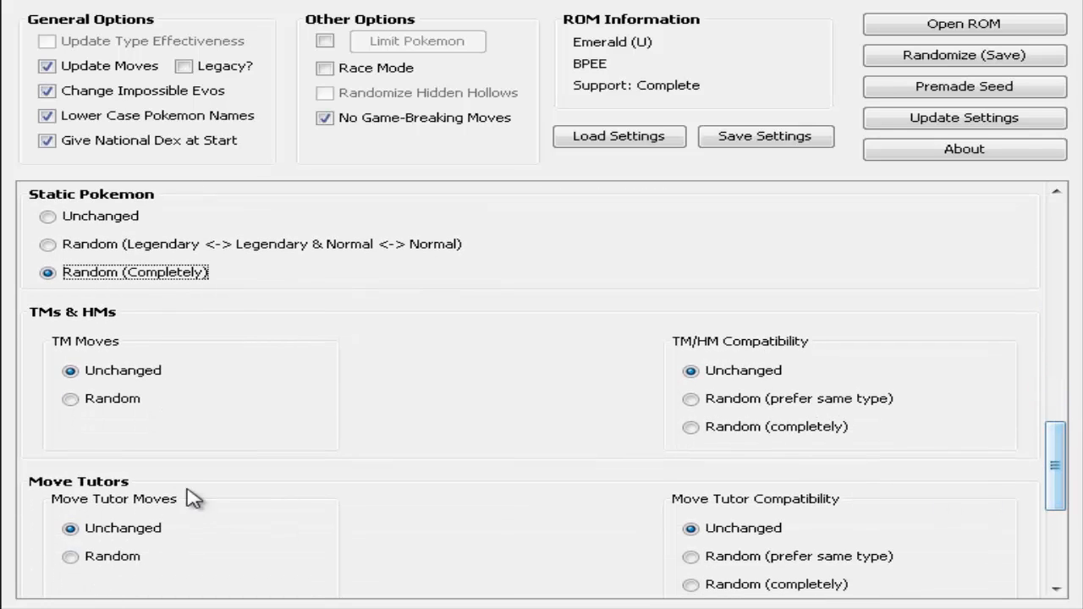
{"action": "left_click", "coordinate": [111, 405]}
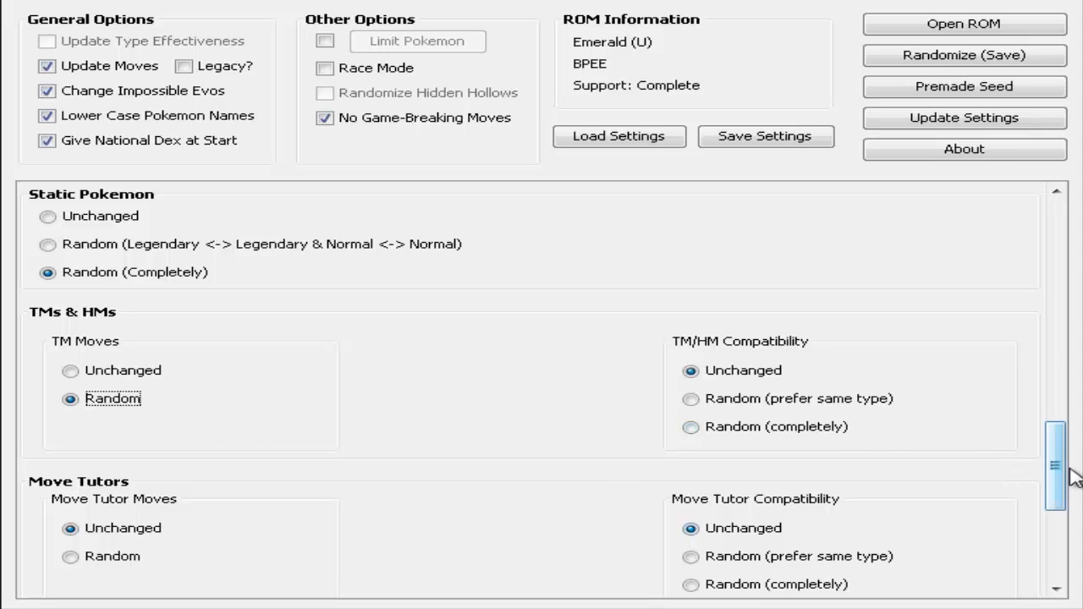
{"action": "left_click_drag", "start_coordinate": [1057, 469], "coordinate": [1062, 504]}
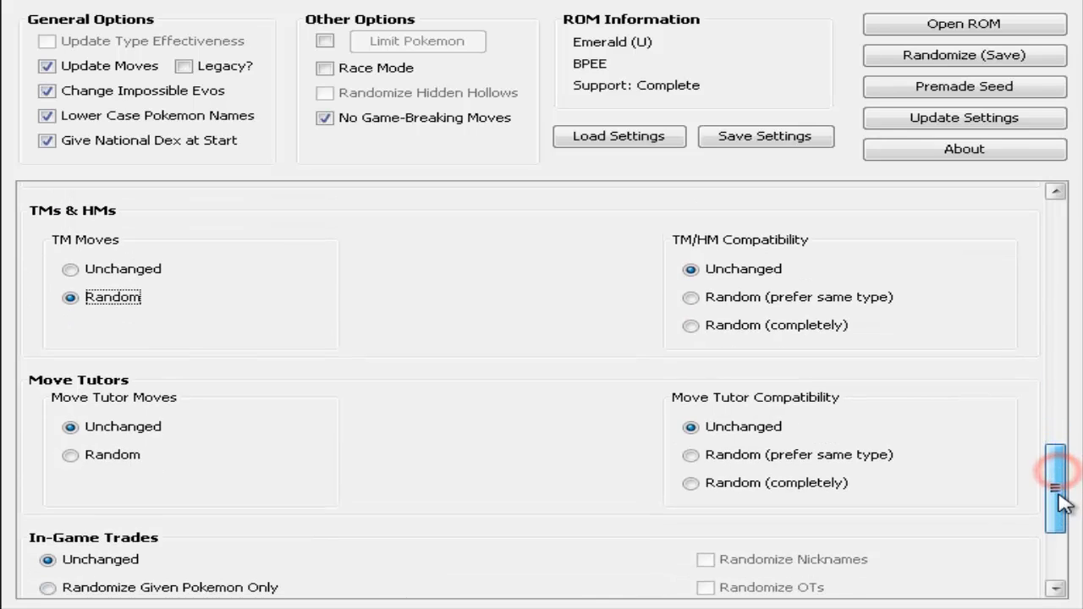
{"action": "left_click", "coordinate": [787, 328]}
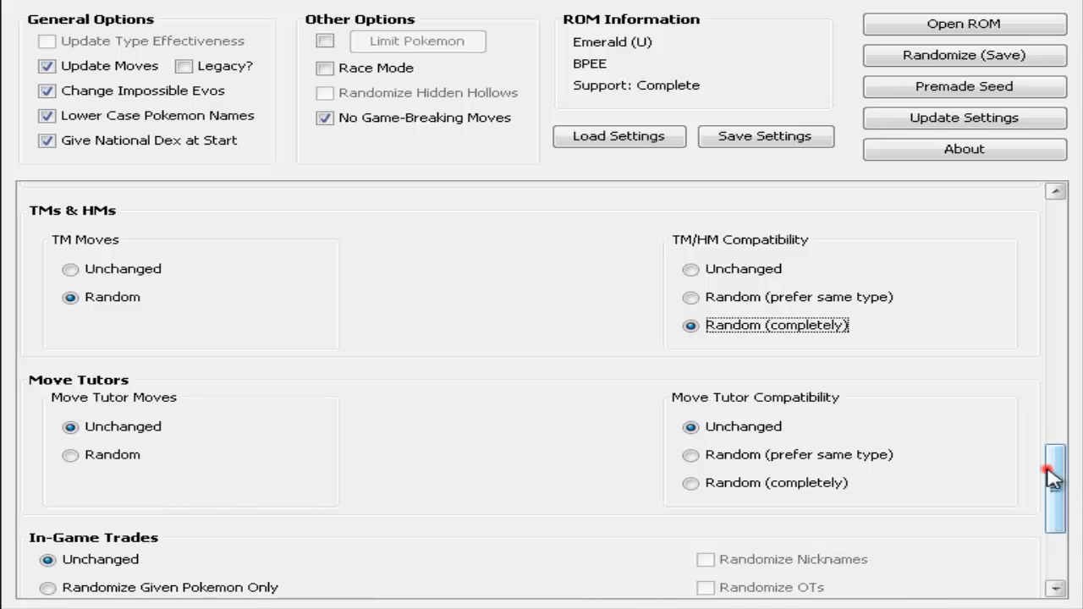
Set the move tutor moves to Random and the move tutor compatibility to Random (completely)
{"action": "scroll", "coordinate": [1054, 475], "scroll_direction": "down", "scroll_amount": 3}
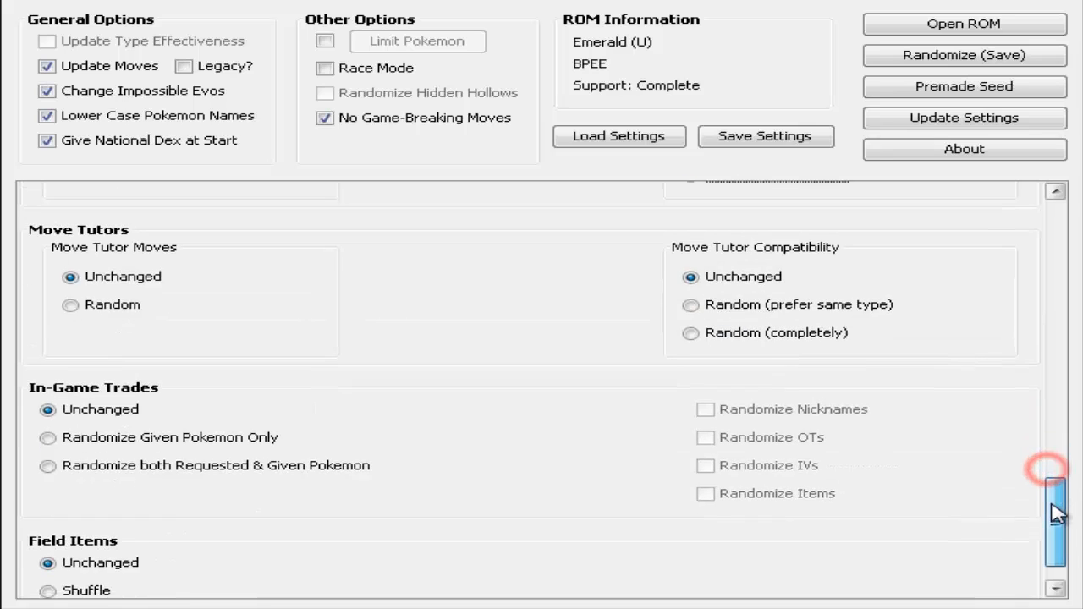
{"action": "left_click", "coordinate": [110, 301]}
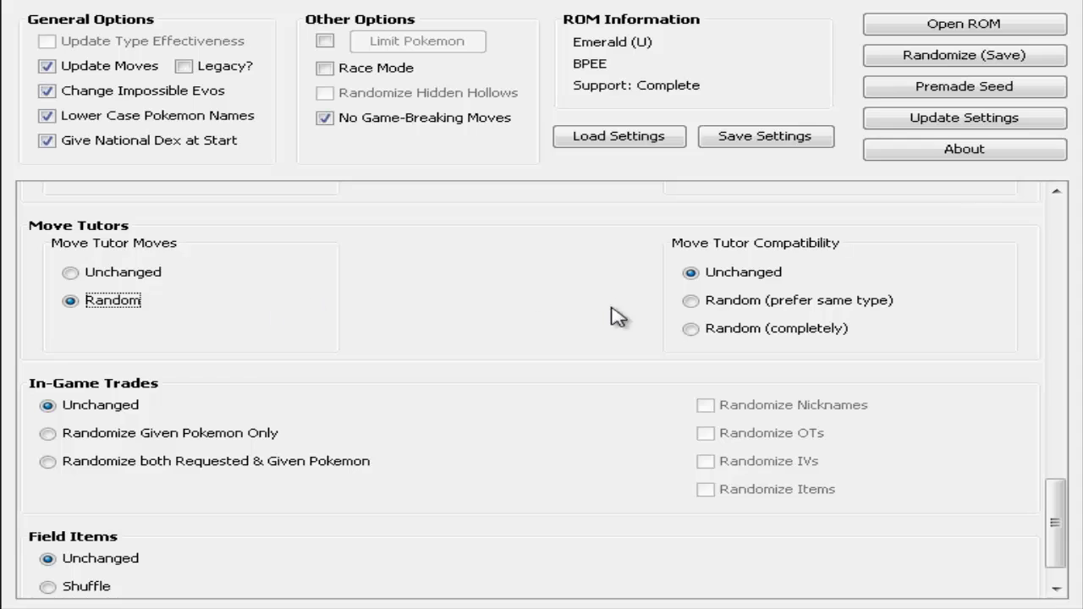
{"action": "left_click", "coordinate": [730, 333]}
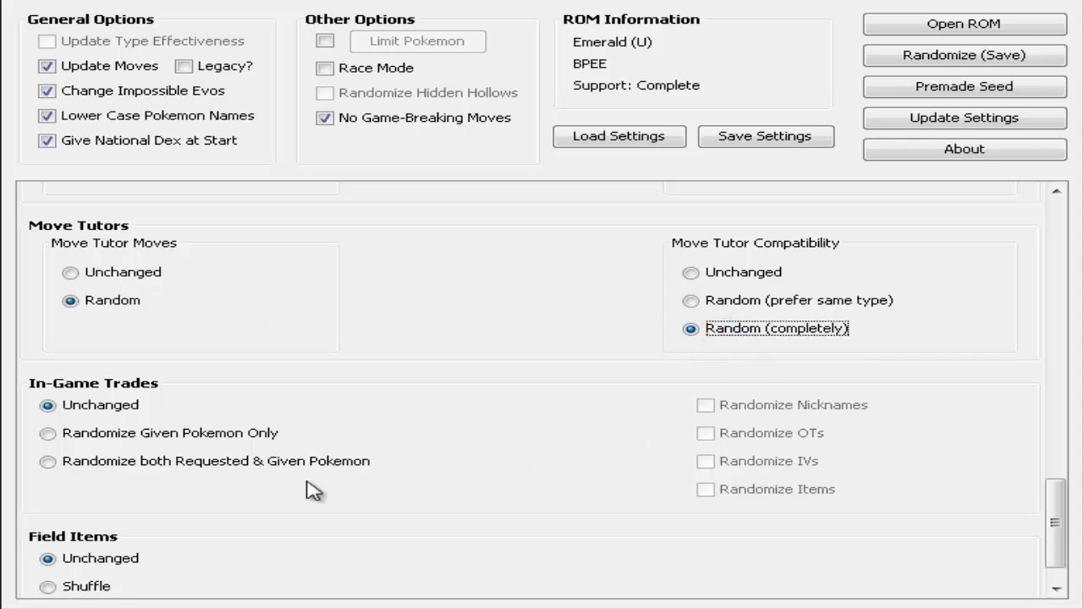
Randomize both requested and given Pokemon for in-game trades, including their nicknames, OTs, IVs and items
{"action": "scroll", "coordinate": [1057, 541], "scroll_direction": "down", "scroll_amount": 1}
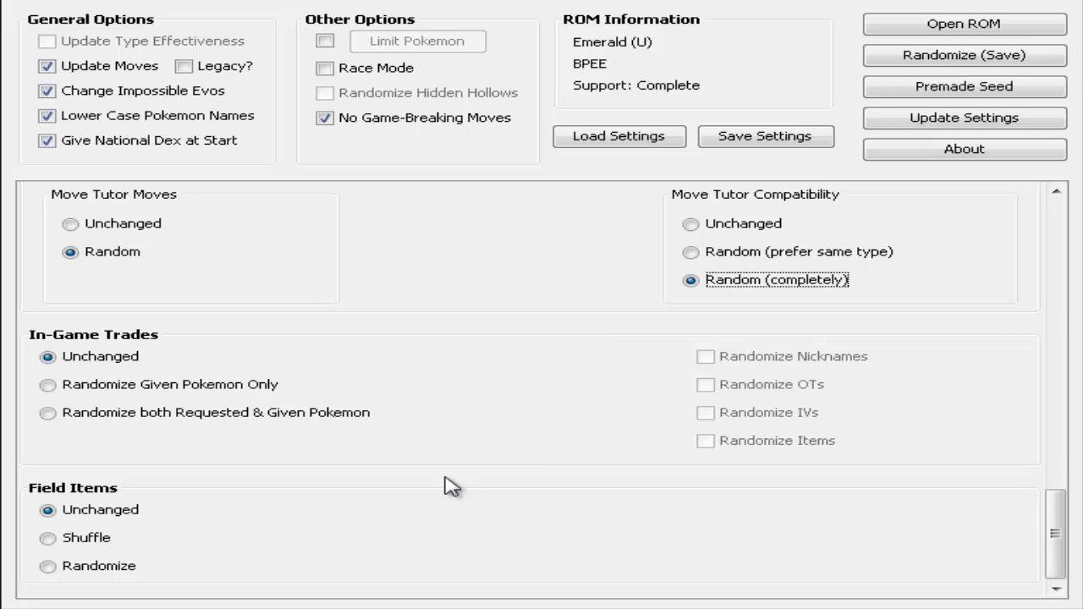
{"action": "left_click", "coordinate": [245, 415]}
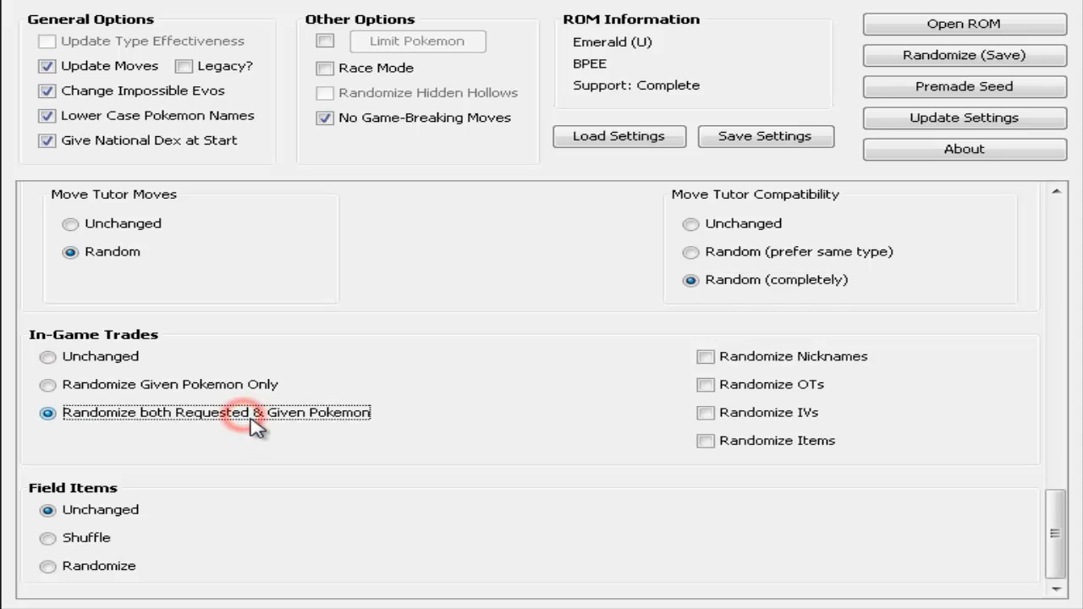
{"action": "left_click", "coordinate": [738, 366]}
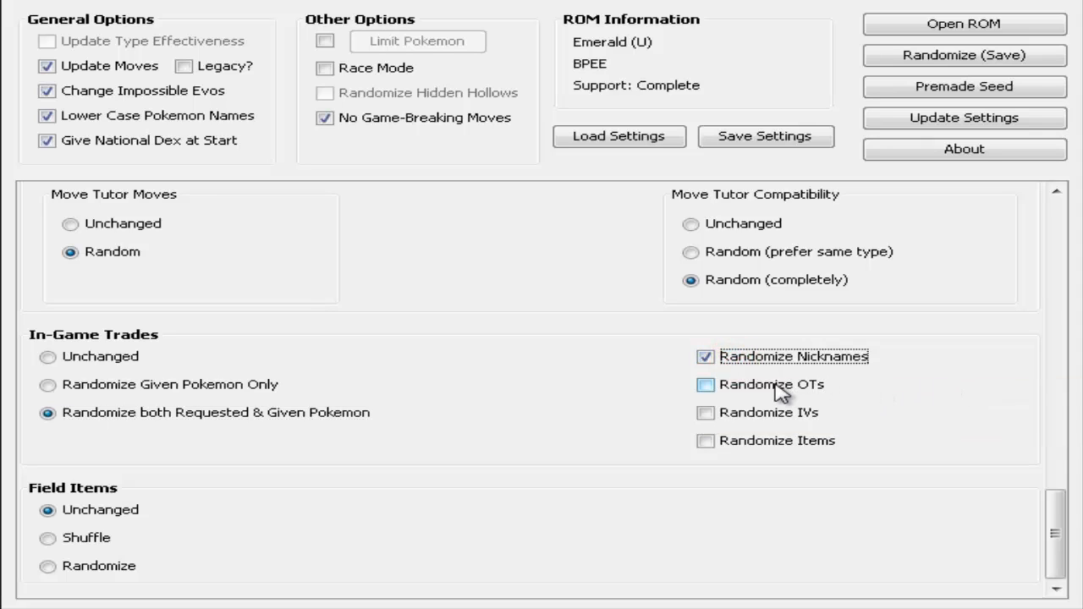
{"action": "left_click", "coordinate": [781, 394]}
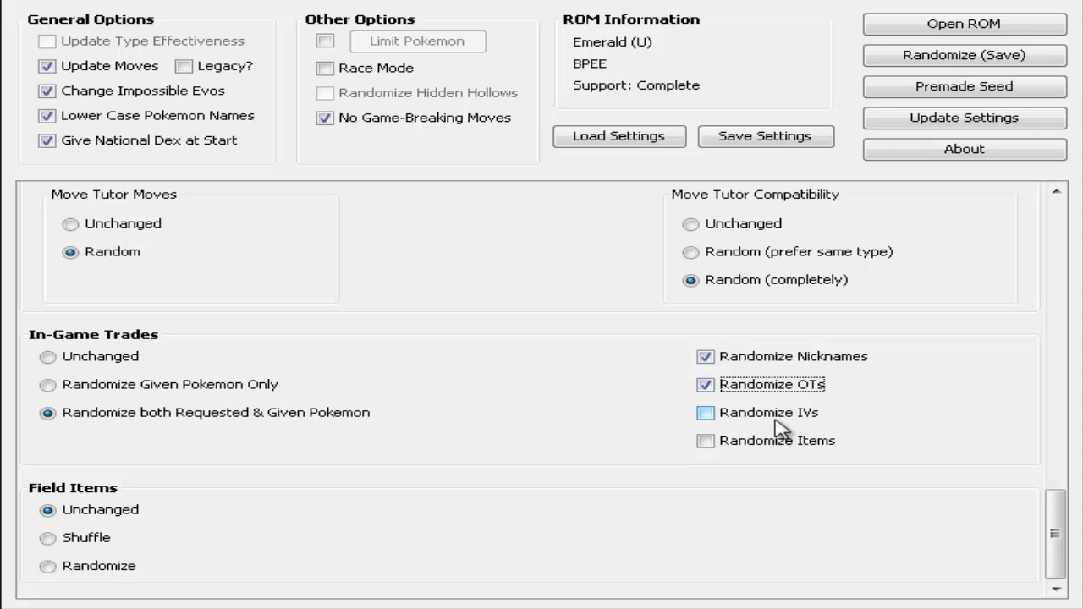
{"action": "left_click", "coordinate": [771, 417]}
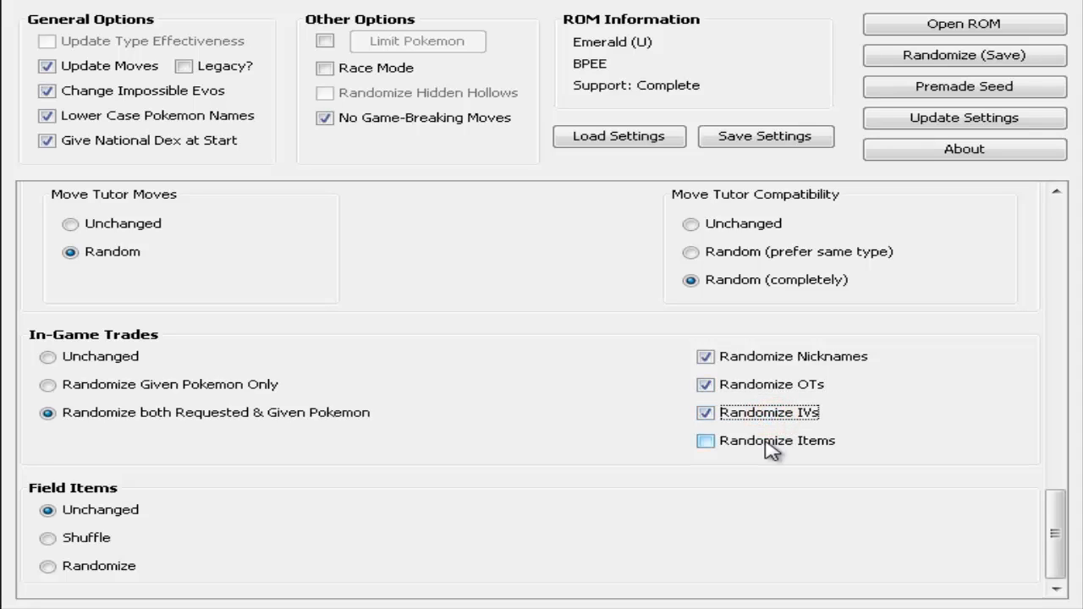
{"action": "left_click", "coordinate": [771, 449]}
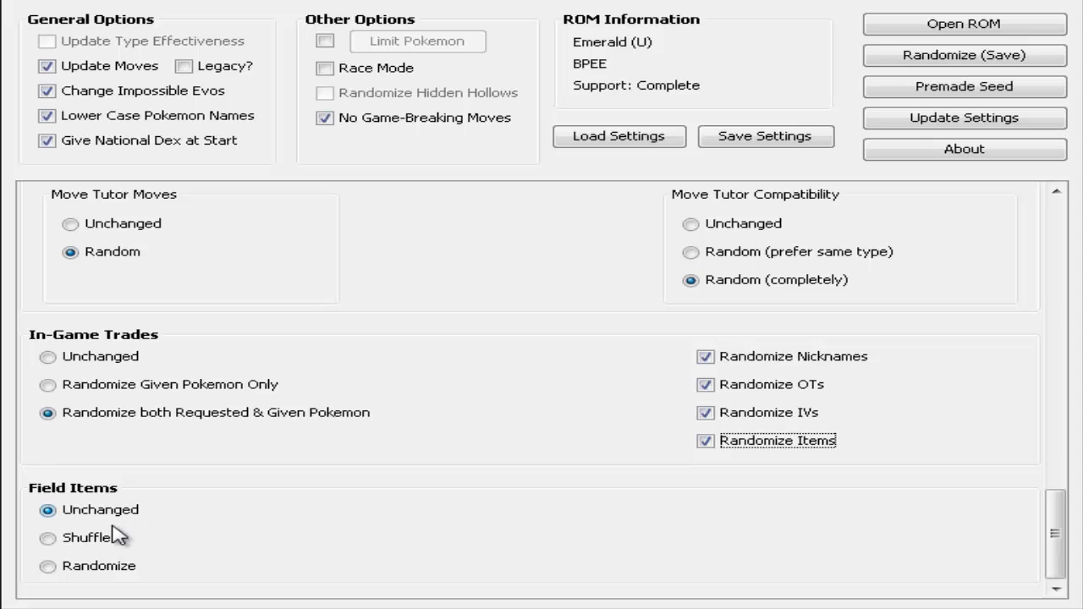
Set the field items to Randomize
{"action": "mouse_move", "coordinate": [108, 549]}
{"action": "left_click", "coordinate": [100, 567]}
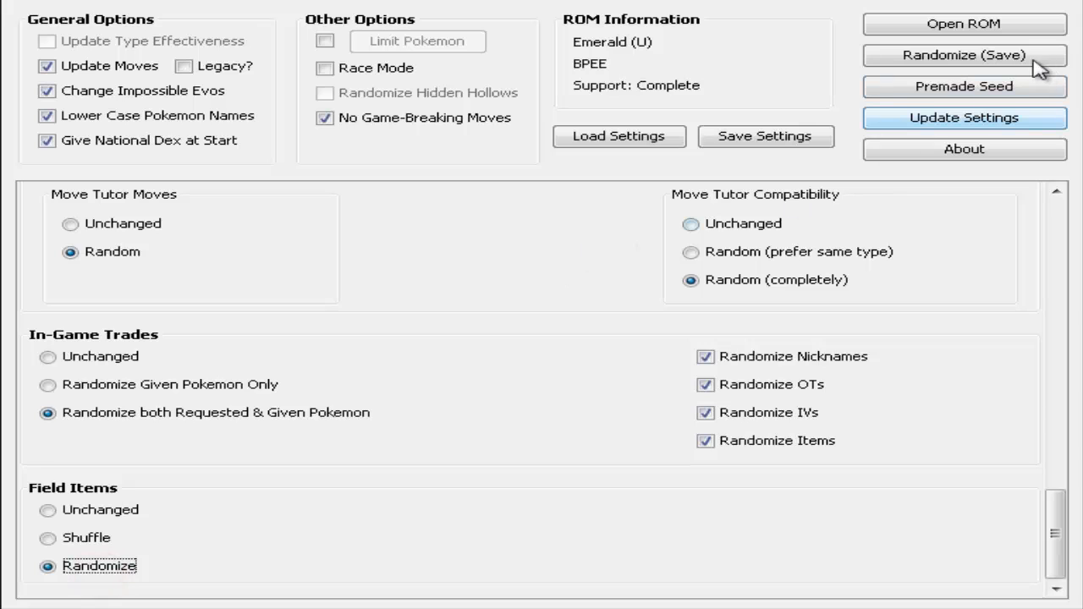
{"action": "left_click_drag", "start_coordinate": [1059, 544], "coordinate": [1044, 223]}
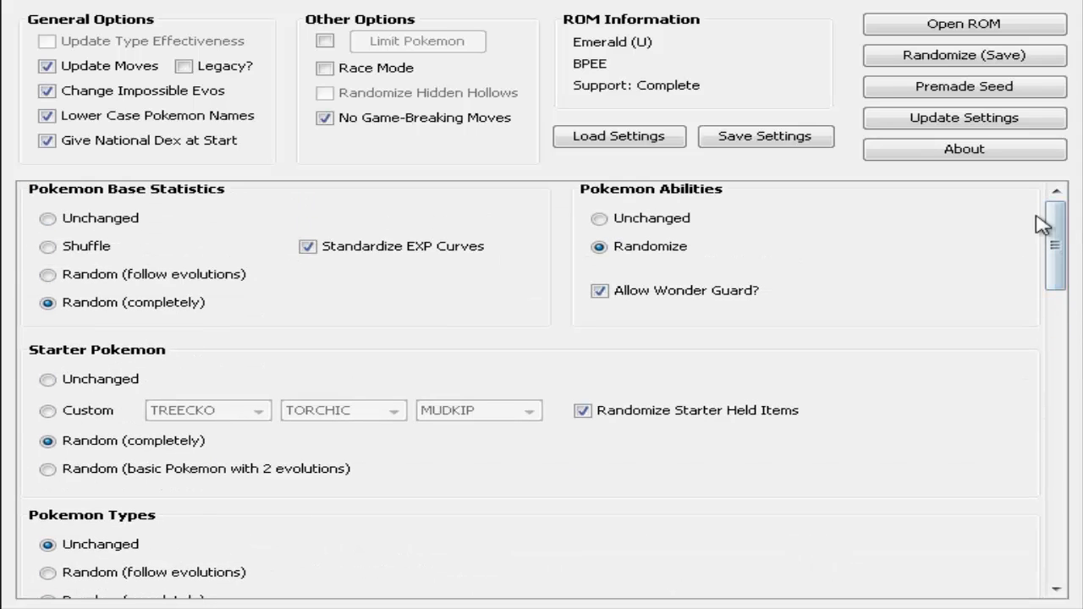
Start saving the randomized ROM and choose the Pokemon Emerald folder under VisualBoyAdvance's Gameboy Advance games as its destination
{"action": "left_click", "coordinate": [961, 59]}
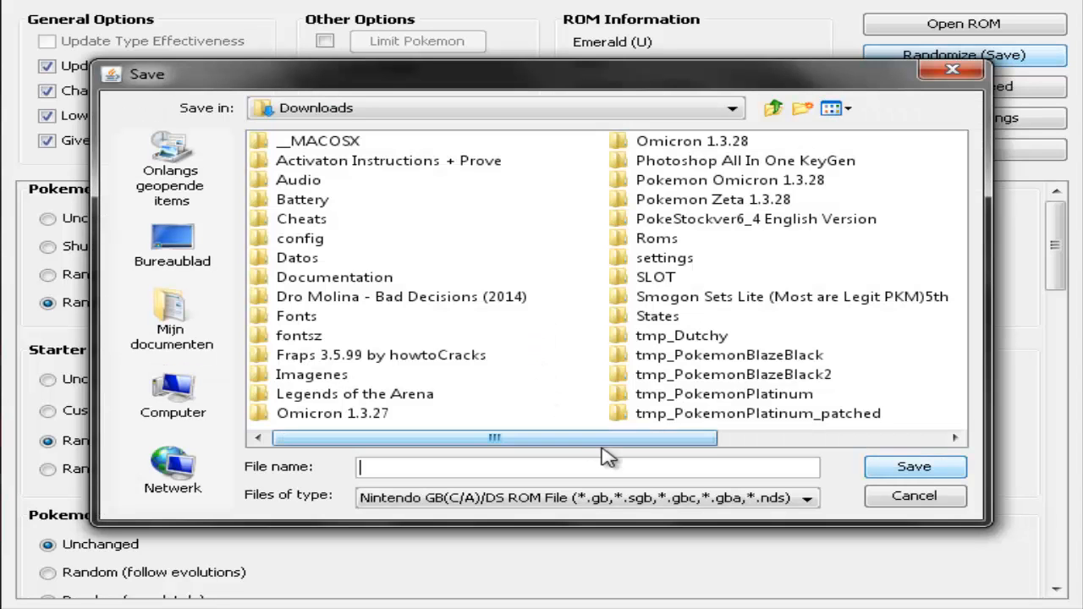
{"action": "left_click_drag", "start_coordinate": [609, 438], "coordinate": [999, 424]}
{"action": "left_click", "coordinate": [710, 200]}
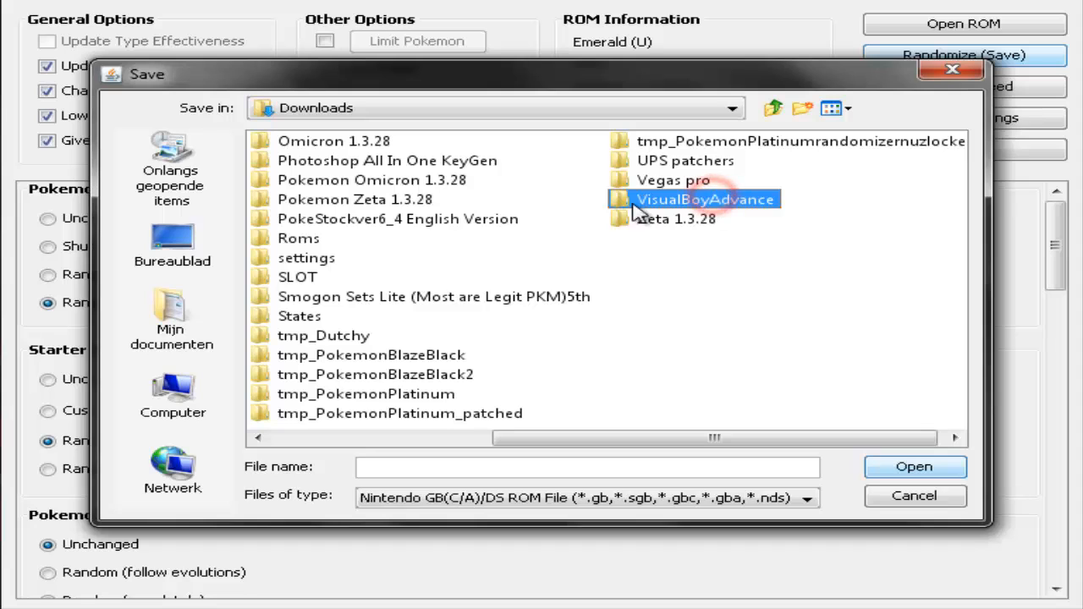
{"action": "double_click", "coordinate": [693, 203]}
{"action": "left_click", "coordinate": [317, 140]}
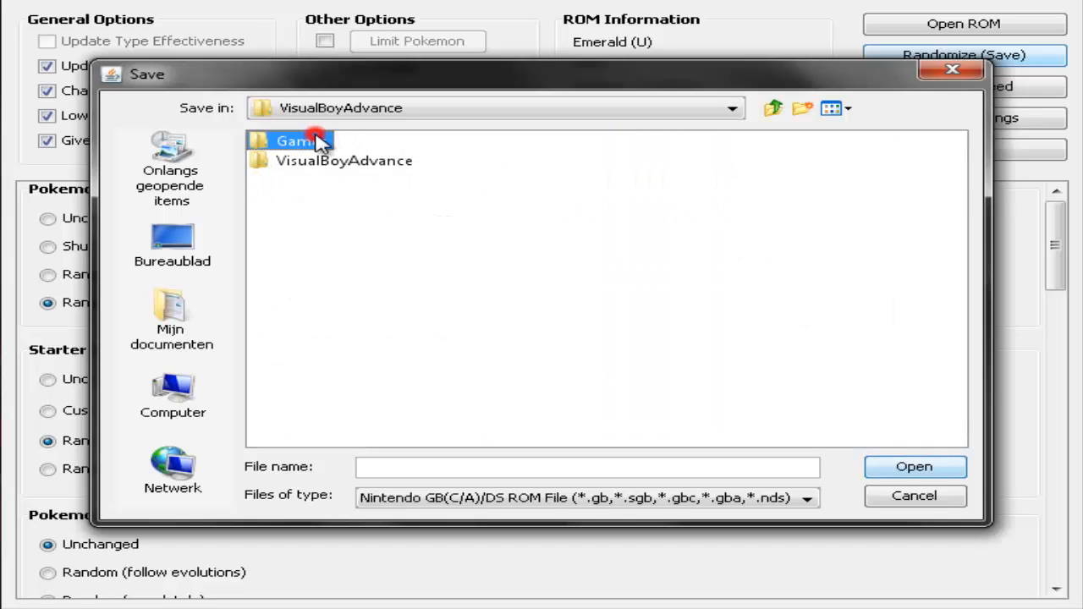
{"action": "double_click", "coordinate": [317, 140]}
{"action": "left_click", "coordinate": [344, 140]}
{"action": "double_click", "coordinate": [344, 140]}
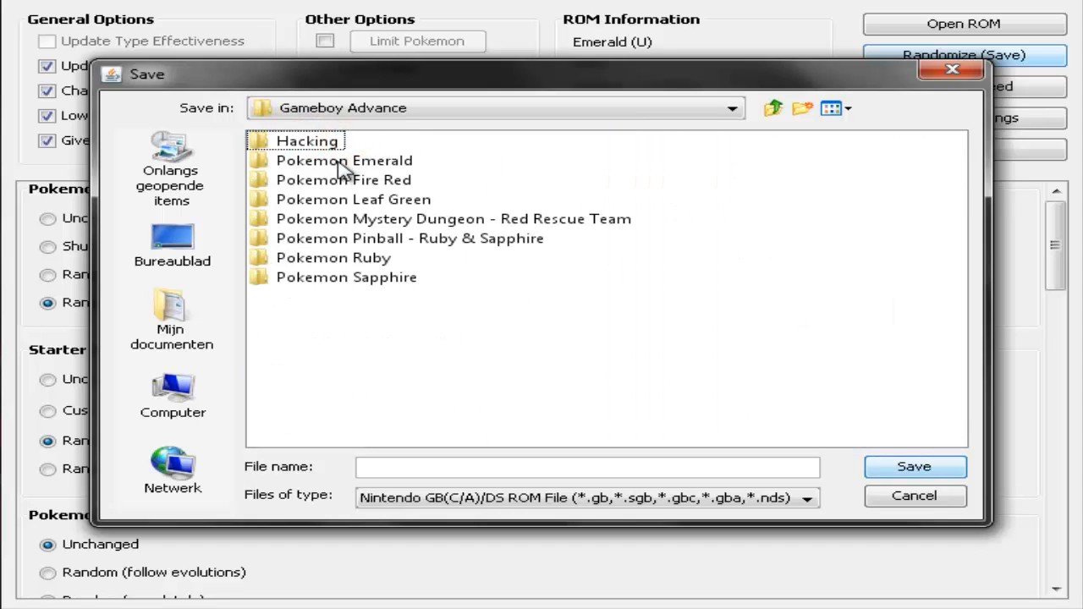
{"action": "double_click", "coordinate": [340, 161]}
Name the randomized ROM file "Emerald Randomizer" and save it
{"action": "left_click", "coordinate": [454, 466]}
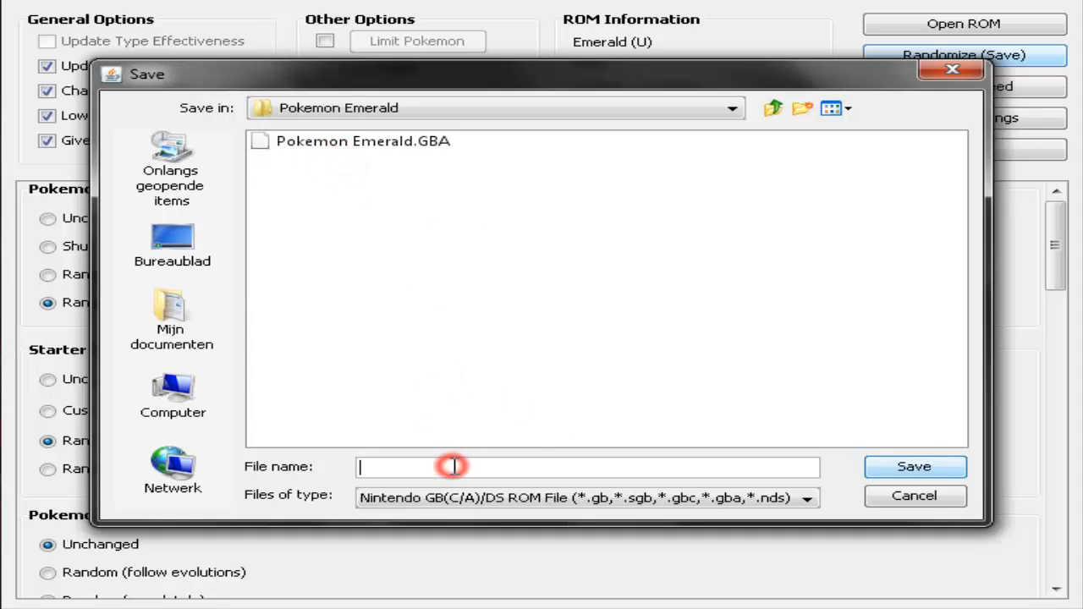
{"action": "type", "text": "Emerald Randomi"}
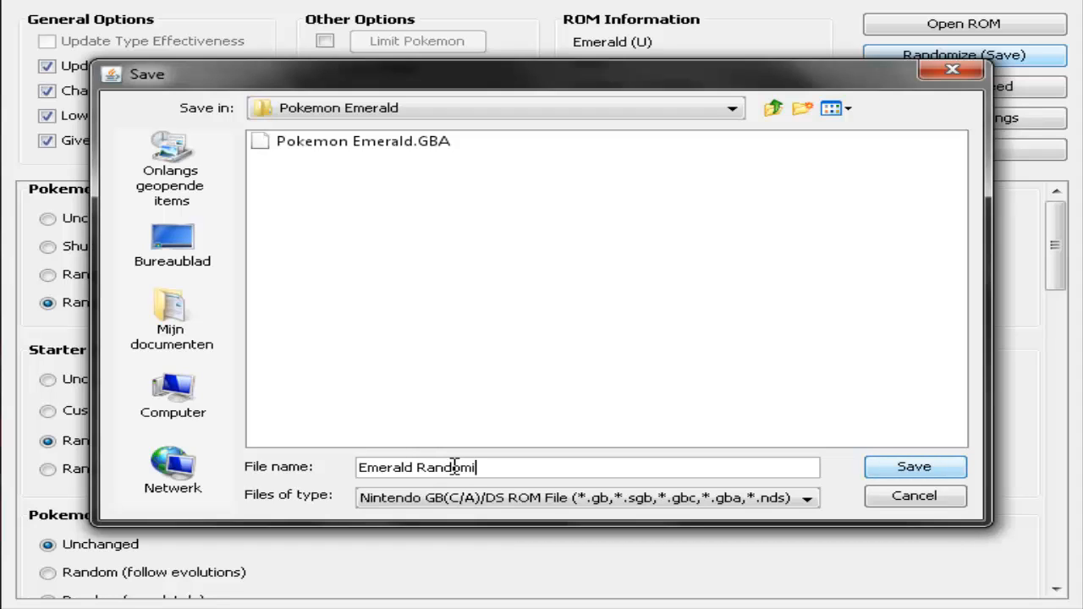
{"action": "type", "text": "zer"}
{"action": "left_click", "coordinate": [906, 466]}
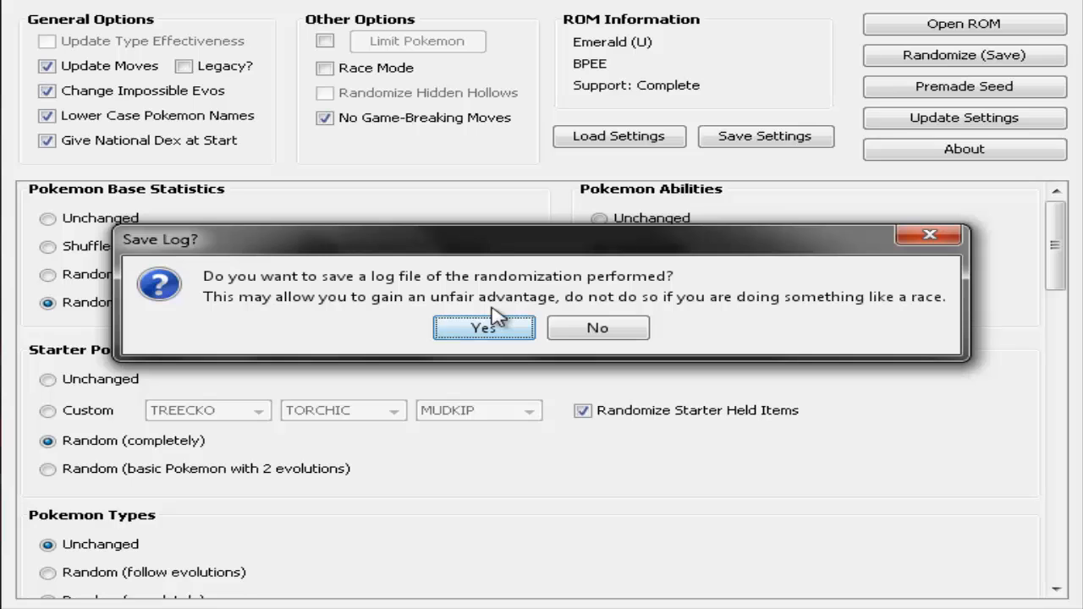
Decline saving a log of the randomization and close the seed details
{"action": "left_click", "coordinate": [609, 332]}
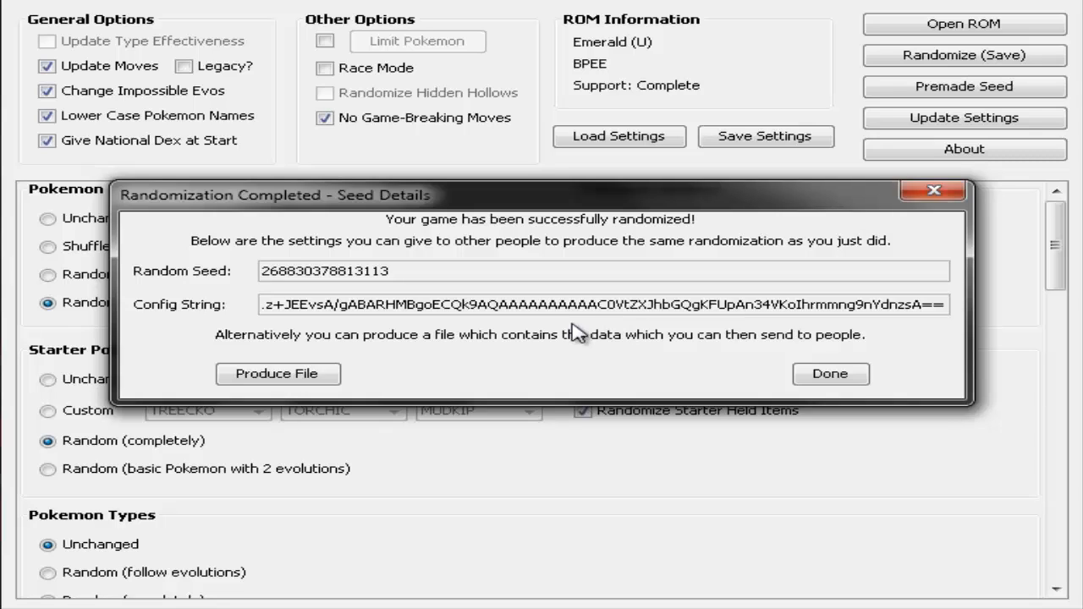
{"action": "left_click", "coordinate": [848, 377]}
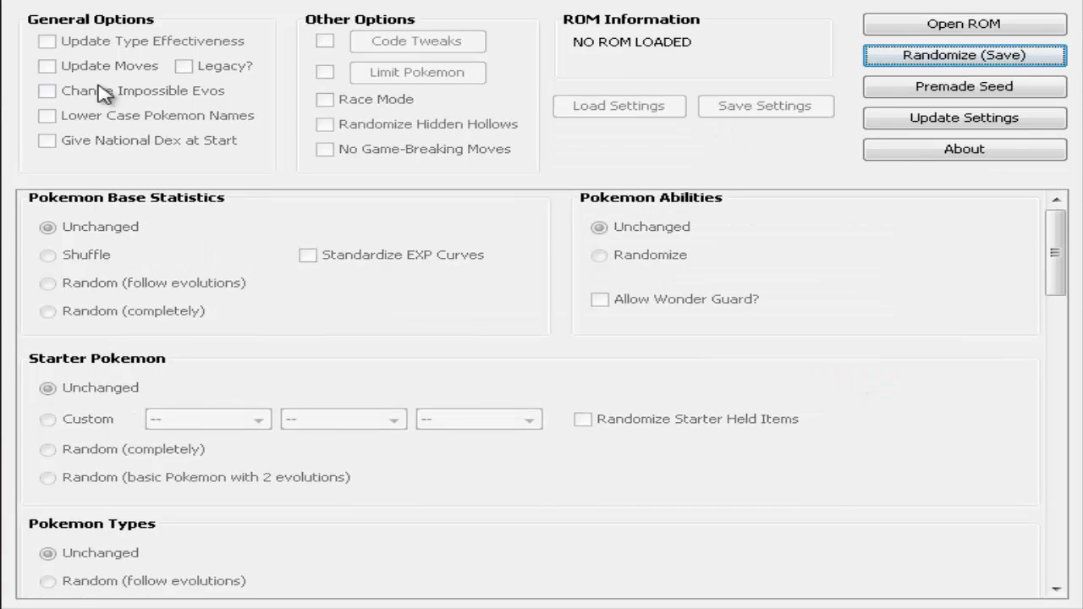
Switch to VisualBoyAdvance, load Emerald Randomizer.gba from the Pokemon Emerald folder under Gameboy Advance, and enlarge the emulator window
{"action": "left_click", "coordinate": [292, 608]}
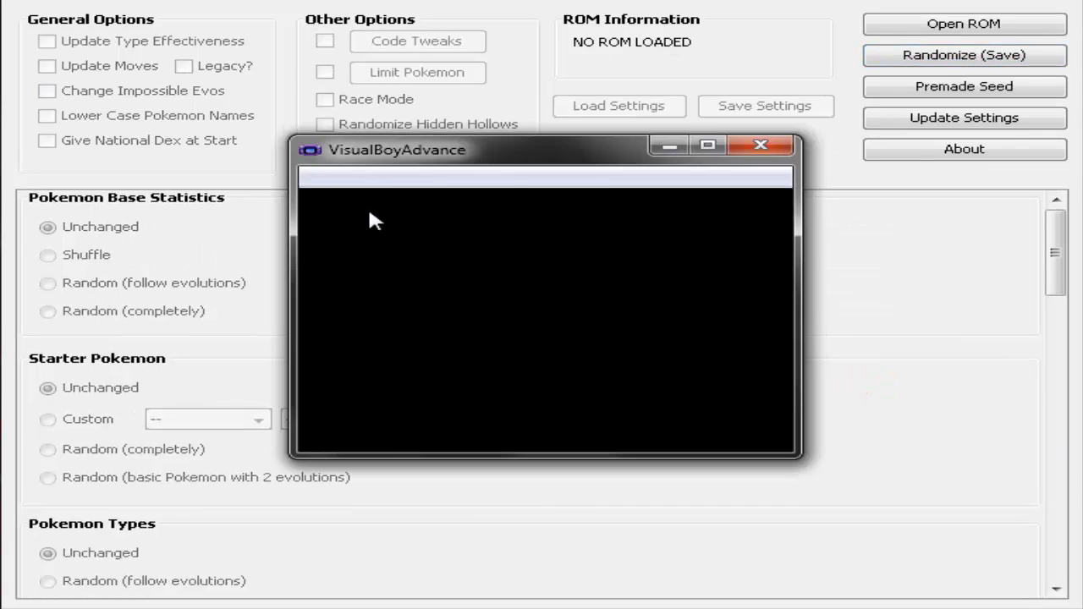
{"action": "left_click", "coordinate": [320, 176]}
{"action": "left_click", "coordinate": [343, 203]}
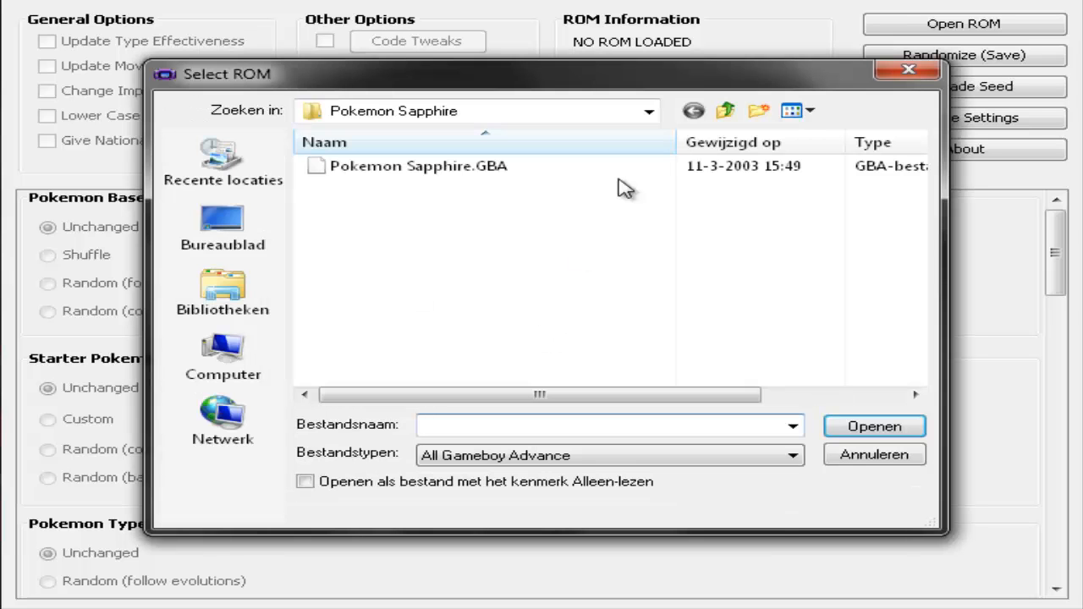
{"action": "left_click", "coordinate": [649, 111]}
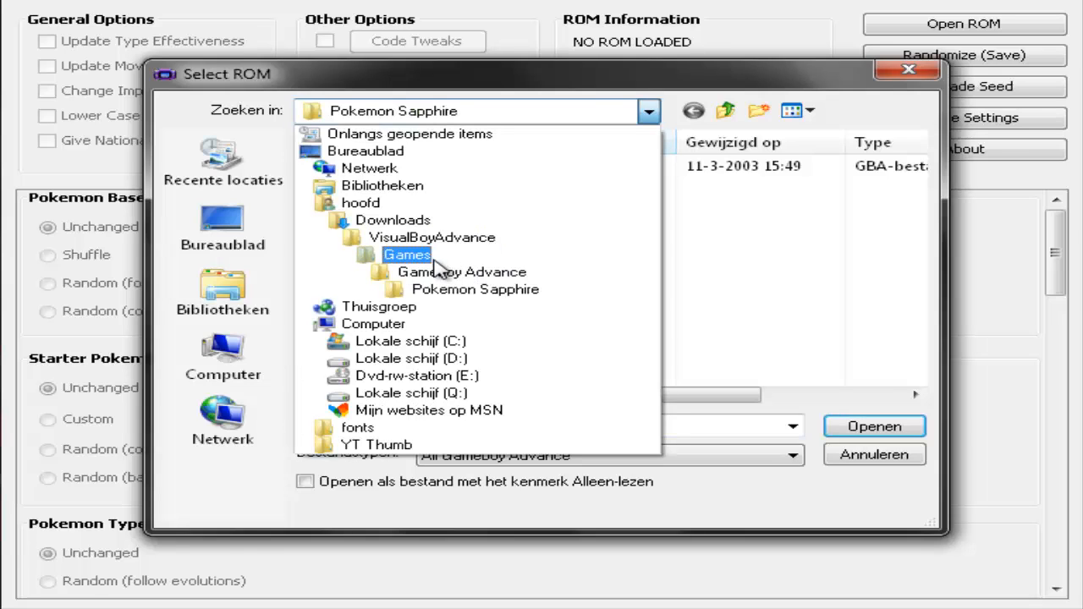
{"action": "left_click", "coordinate": [440, 273]}
{"action": "double_click", "coordinate": [402, 188]}
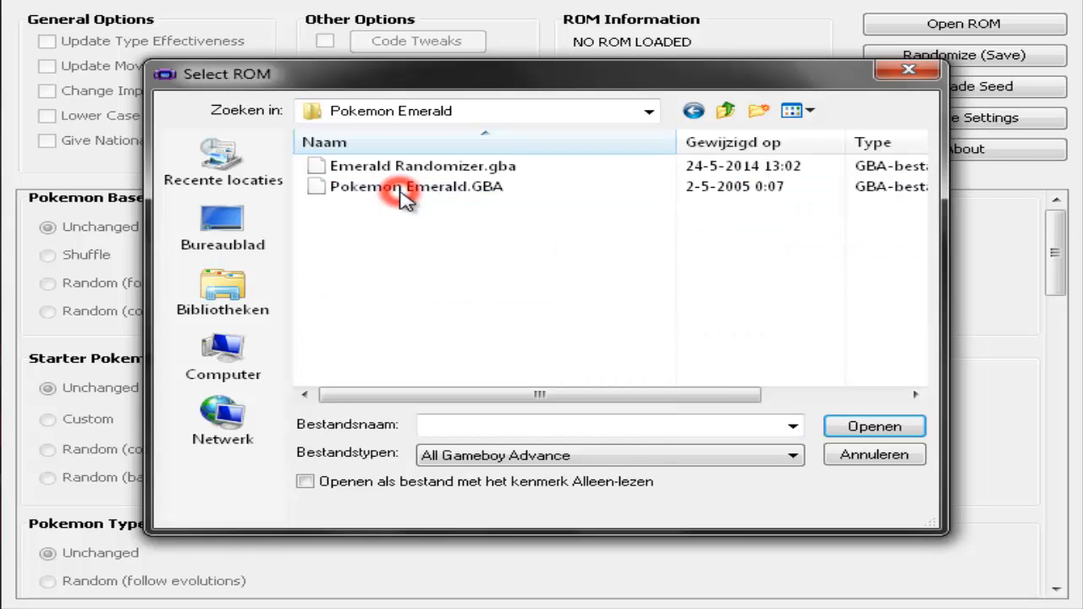
{"action": "left_click", "coordinate": [424, 166]}
{"action": "left_click", "coordinate": [856, 436]}
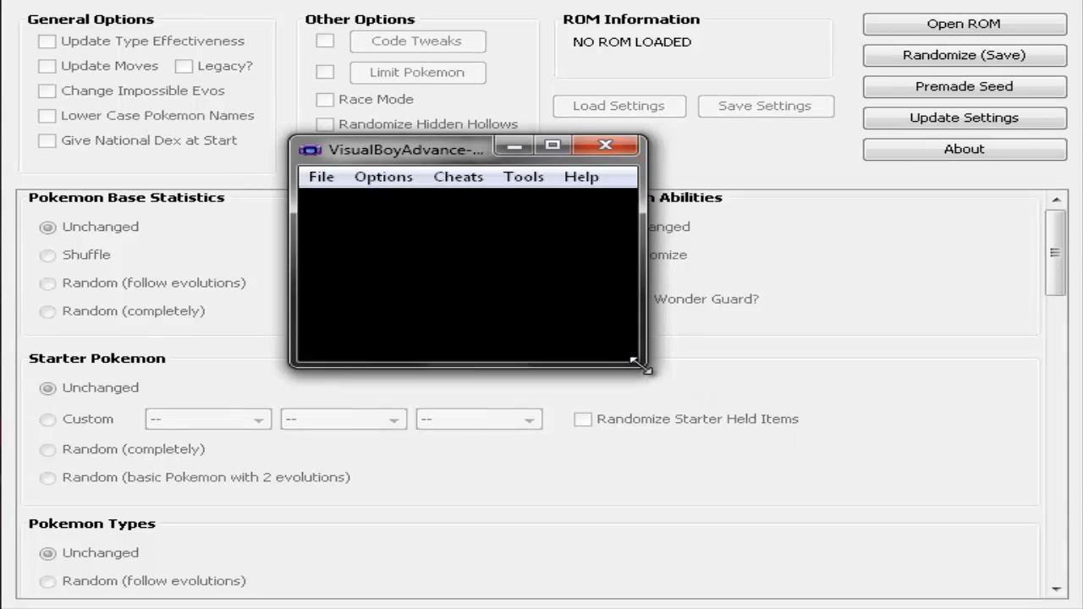
{"action": "left_click_drag", "start_coordinate": [641, 366], "coordinate": [864, 505]}
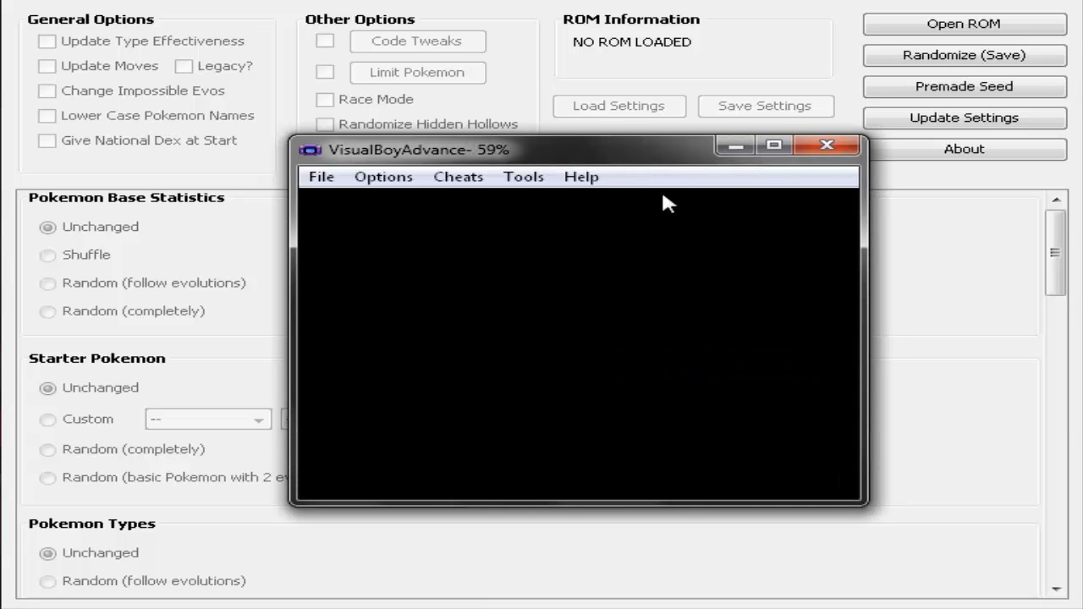
{"action": "left_click", "coordinate": [322, 177]}
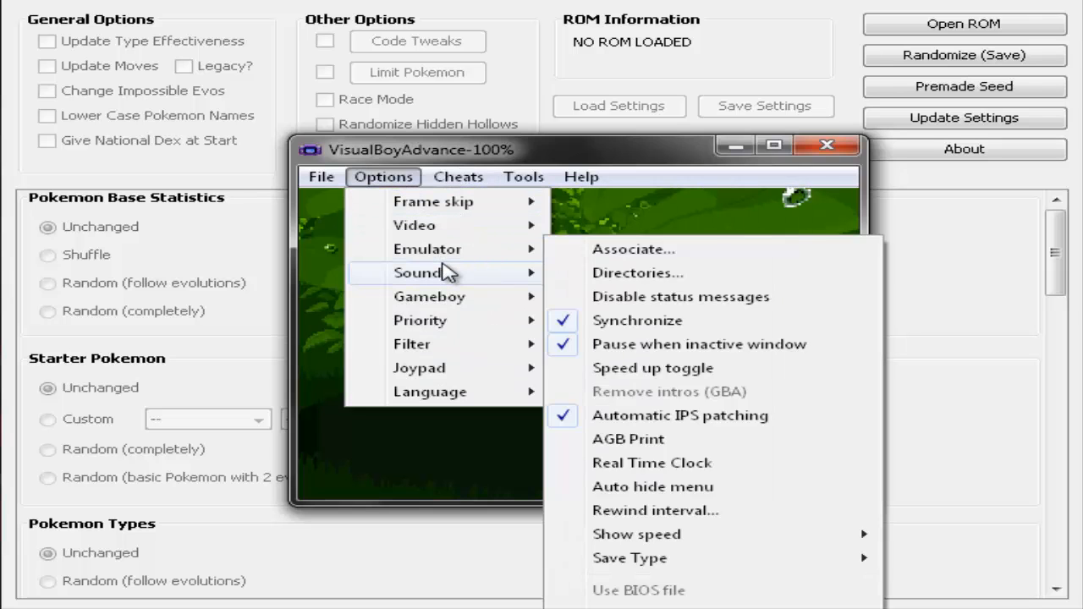
{"action": "mouse_move", "coordinate": [447, 273]}
{"action": "left_click", "coordinate": [624, 274]}
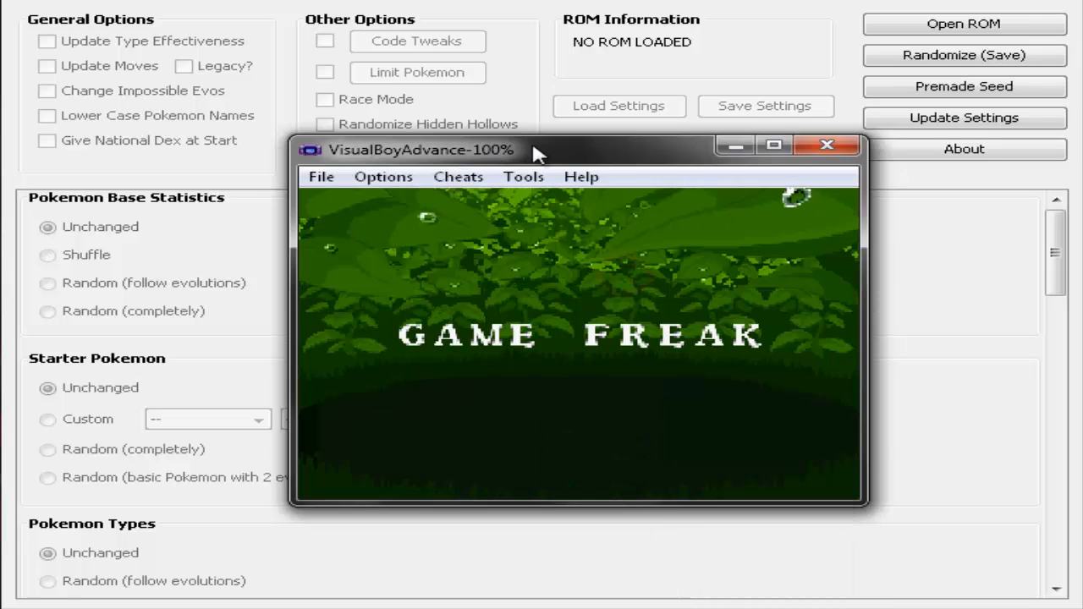
Skip the game's intro and title screen and dismiss the internal battery message to reach the main menu
{"action": "key", "text": "space"}
{"action": "key", "text": "Return"}
{"action": "key", "text": "Return"}
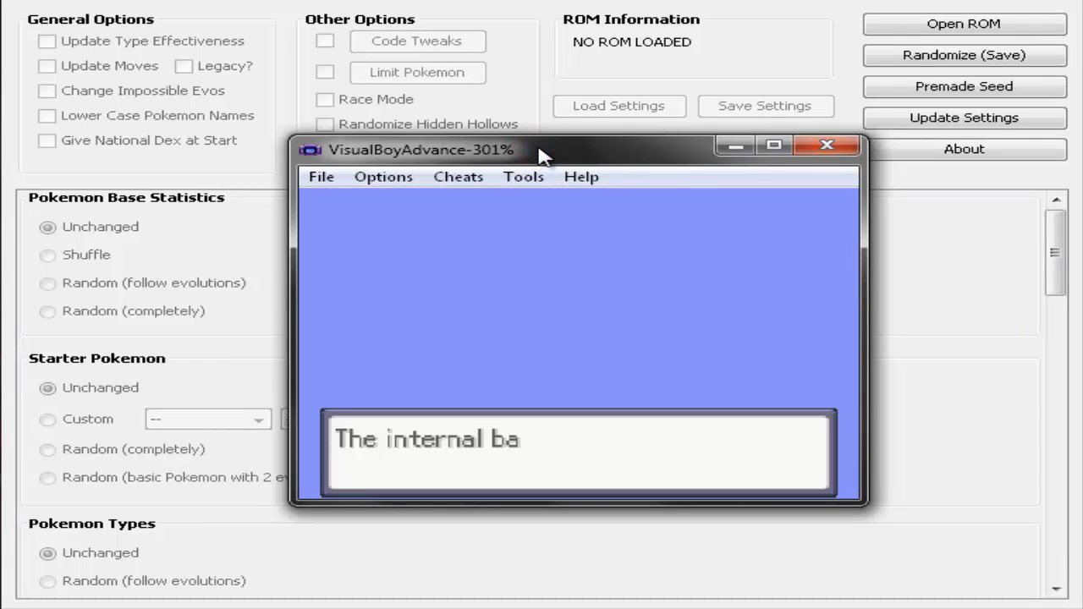
{"action": "key", "text": "z"}
{"action": "key", "text": "z"}
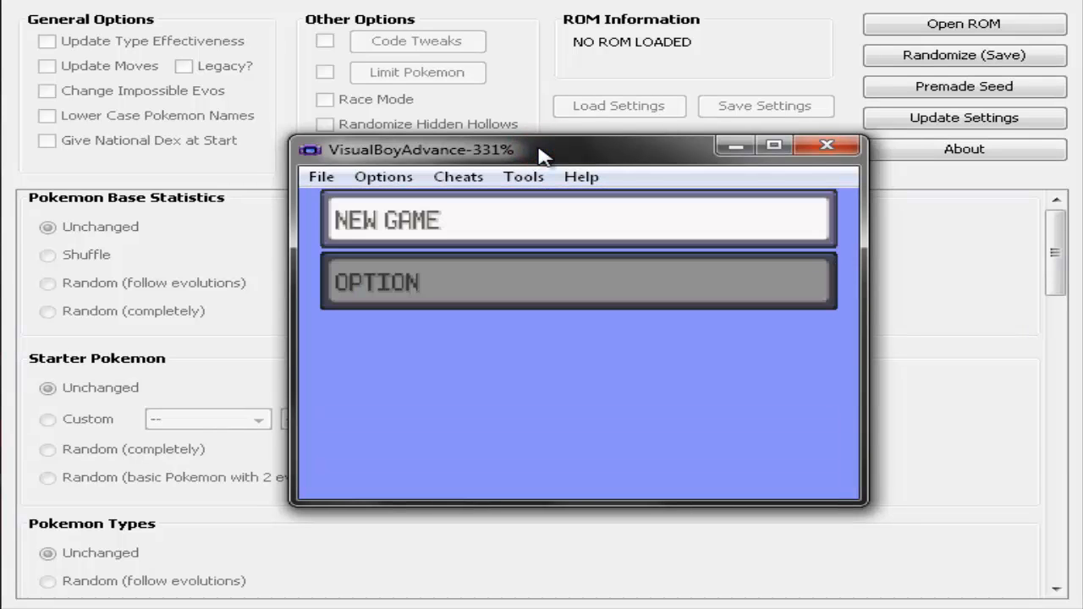
{"action": "key", "text": "Down"}
{"action": "key", "text": "z"}
{"action": "key", "text": "x"}
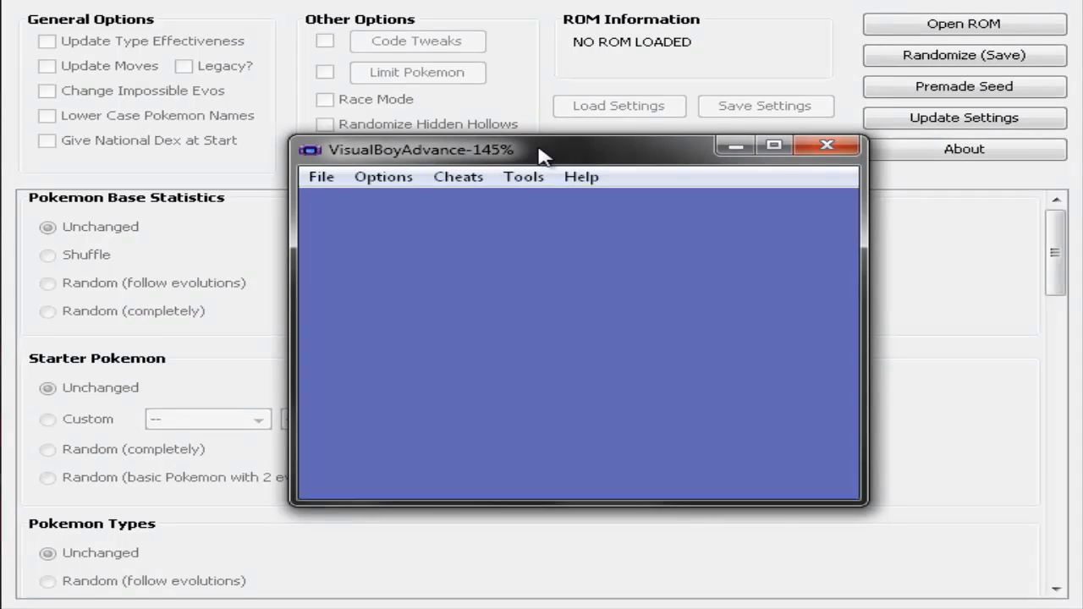
Dismiss the clock-based events message and start a new game
{"action": "key", "text": "z"}
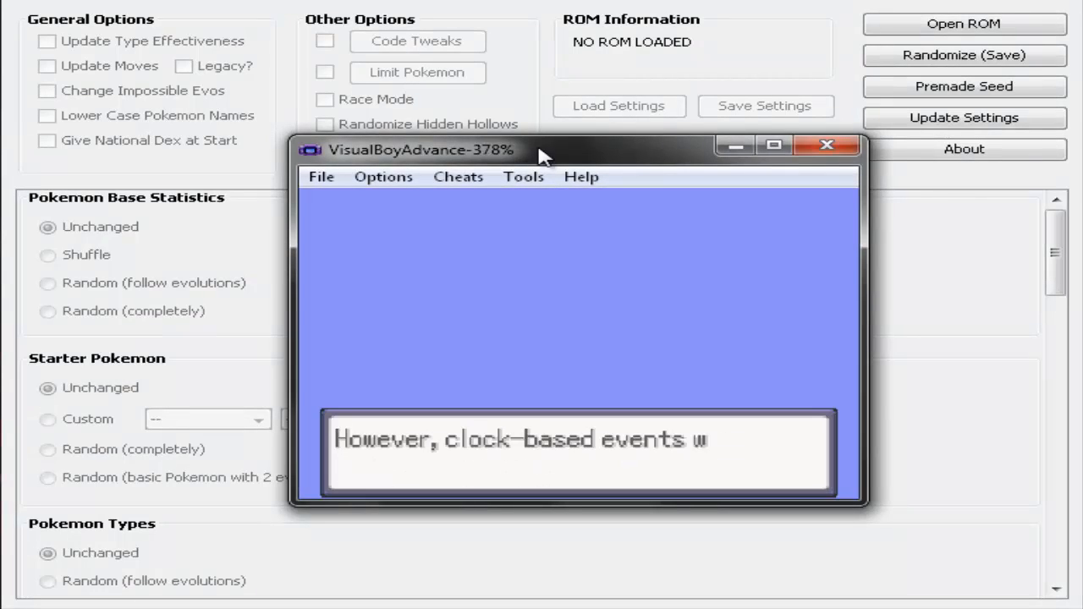
{"action": "key", "text": "z"}
{"action": "key", "text": "Up"}
{"action": "key", "text": "z"}
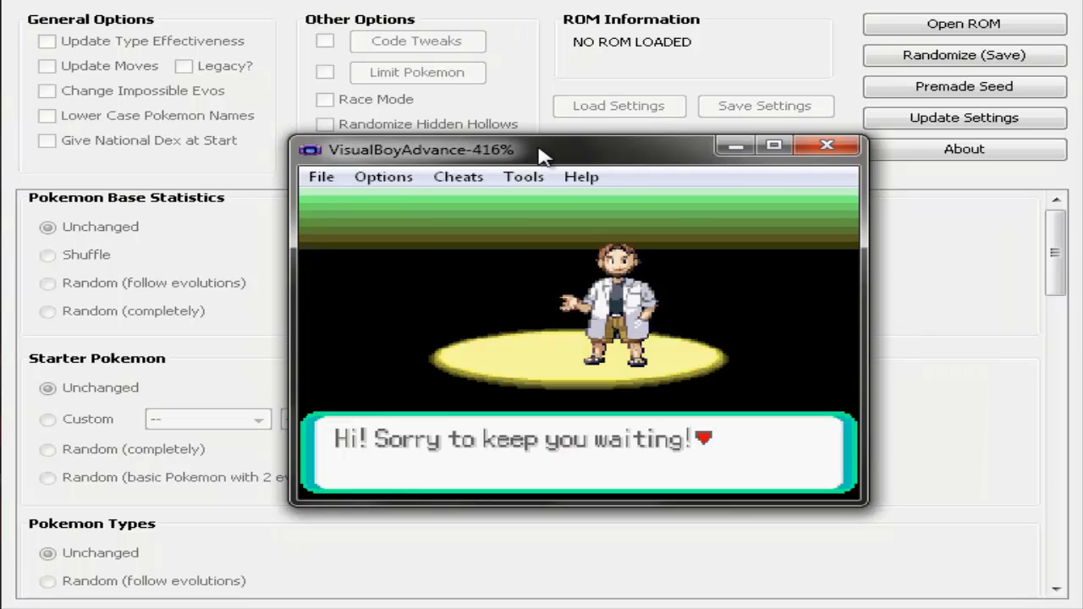
Advance through the professor's introduction about Pokemon to the boy-or-girl question
{"action": "key", "text": "z"}
{"action": "key", "text": "z"}
{"action": "key", "text": "z"}
{"action": "key", "text": "z"}
{"action": "key", "text": "z"}
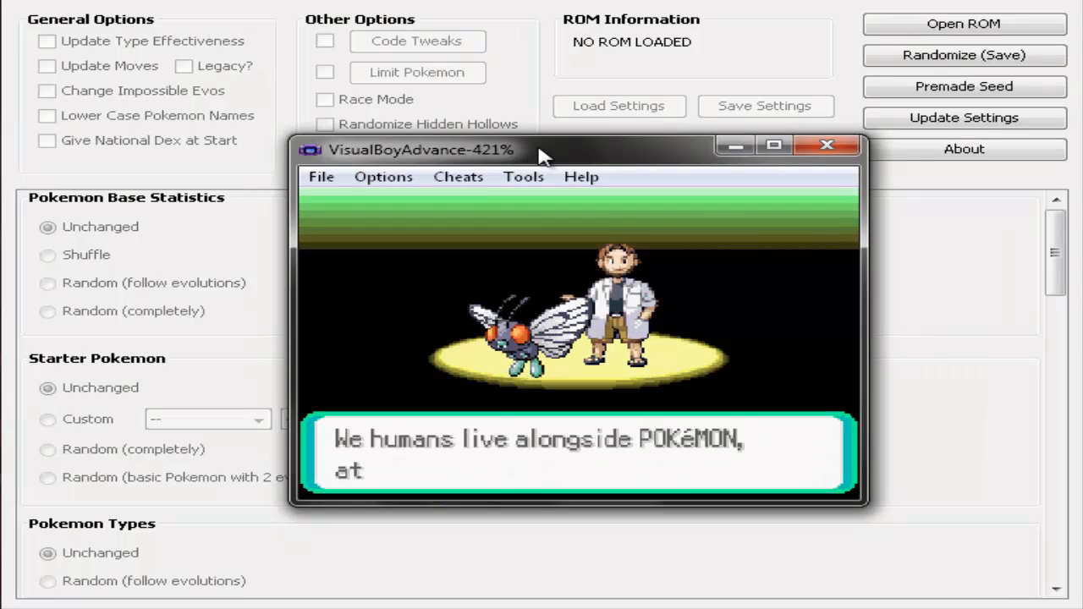
{"action": "key", "text": "z"}
{"action": "key", "text": "z"}
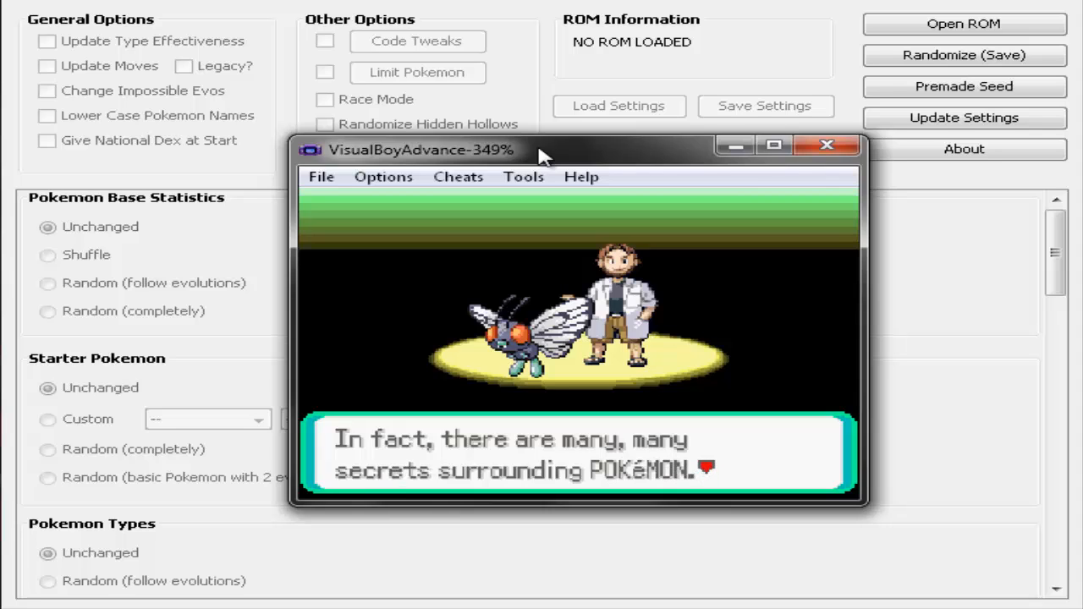
{"action": "key", "text": "z"}
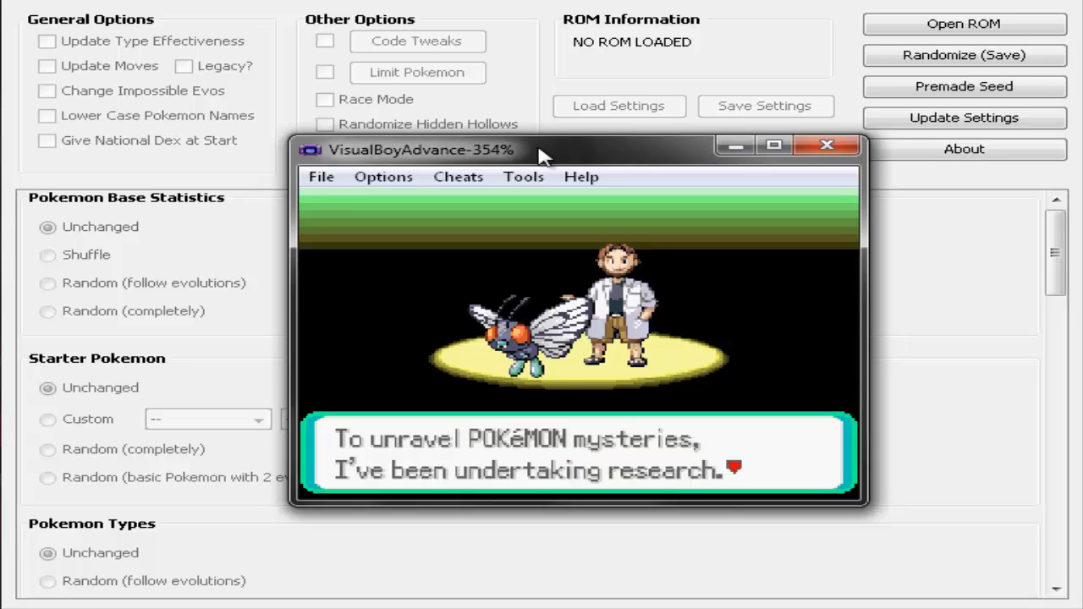
{"action": "key", "text": "z"}
{"action": "key", "text": "z"}
{"action": "key", "text": "z"}
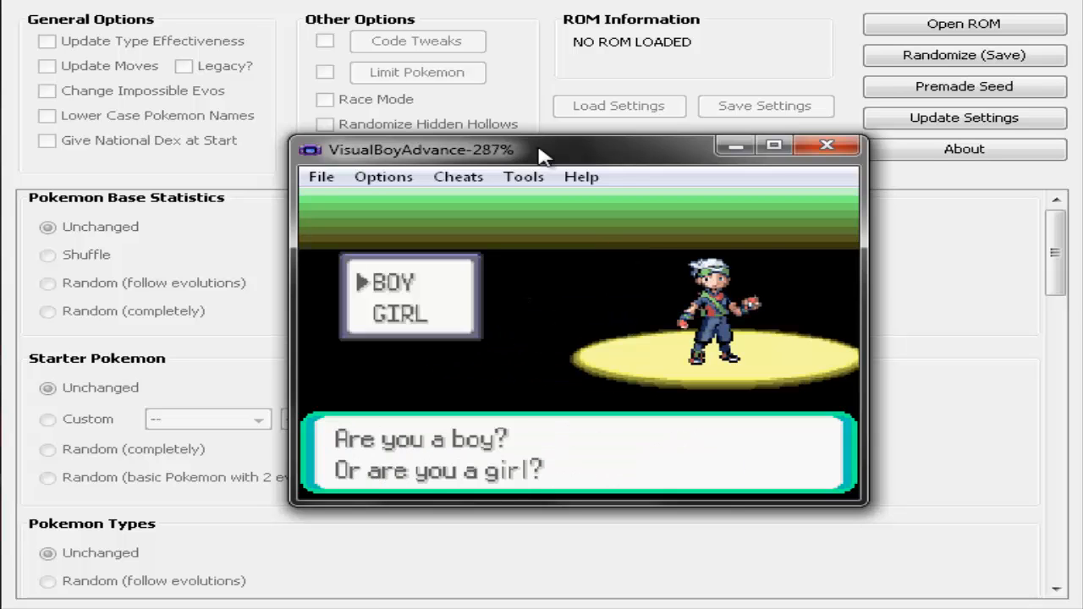
Choose the boy character and name him "A"
{"action": "key", "text": "z"}
{"action": "key", "text": "z"}
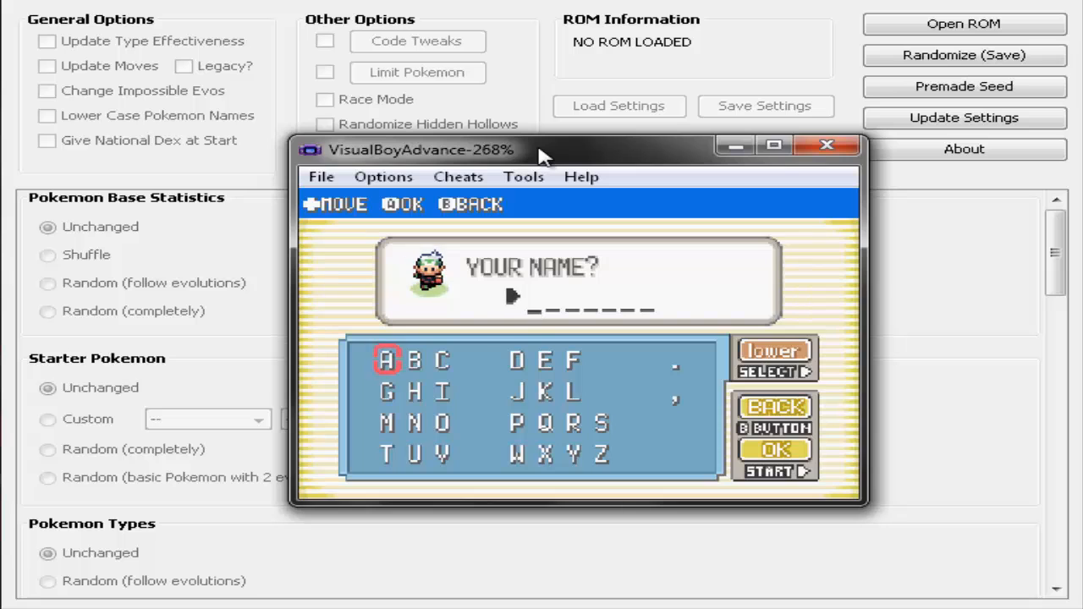
{"action": "key", "text": "Return"}
{"action": "key", "text": "z"}
{"action": "key", "text": "z"}
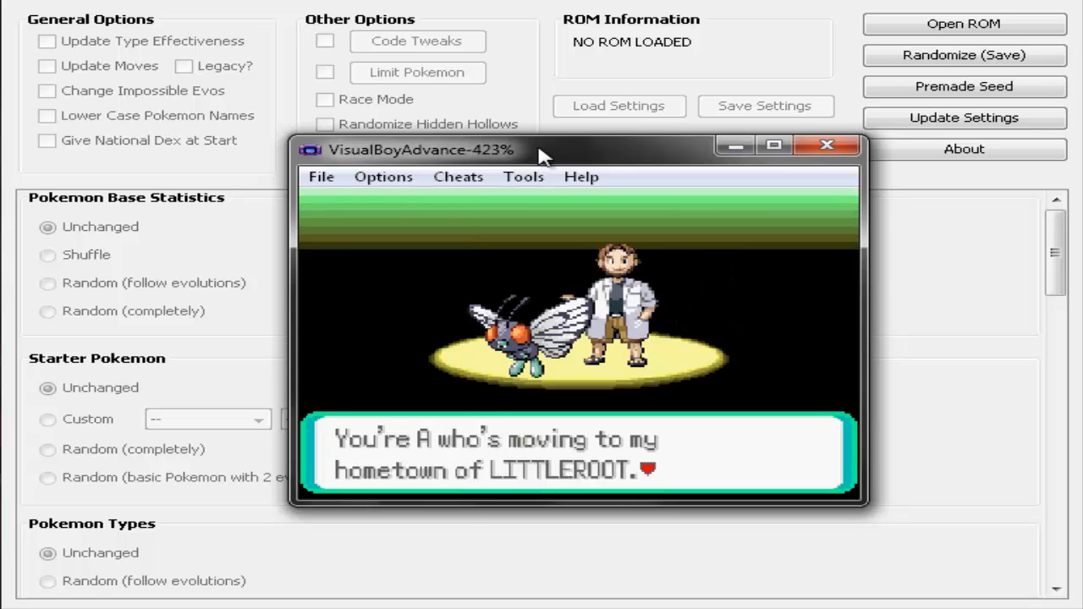
Advance through the professor's remaining welcome dialogue until the game begins inside the moving truck
{"action": "key", "text": "z"}
{"action": "key", "text": "z"}
{"action": "key", "text": "z"}
{"action": "key", "text": "z"}
{"action": "key", "text": "z"}
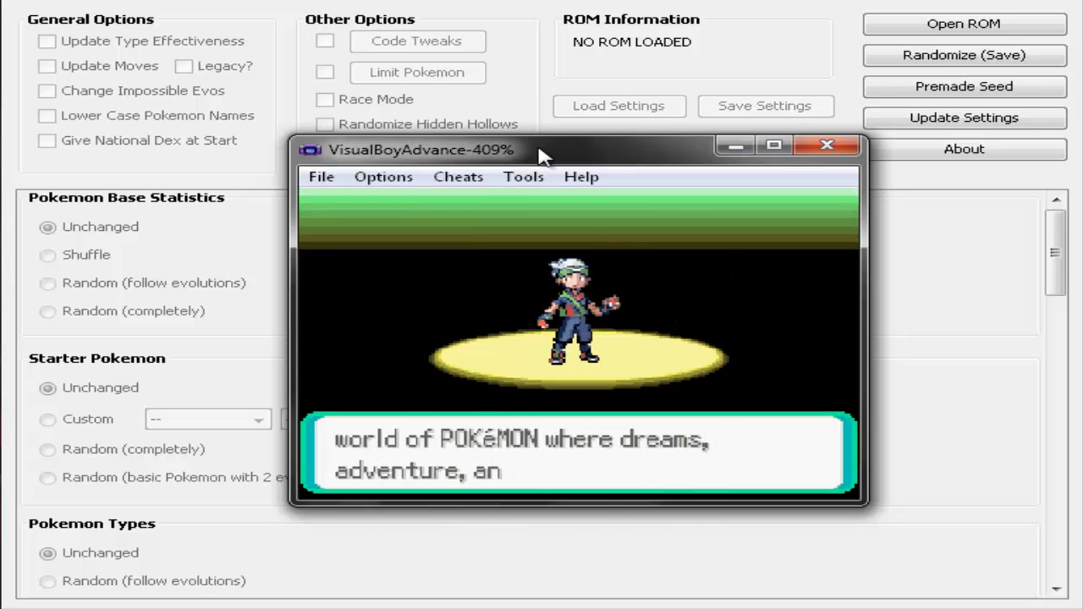
{"action": "key", "text": "z"}
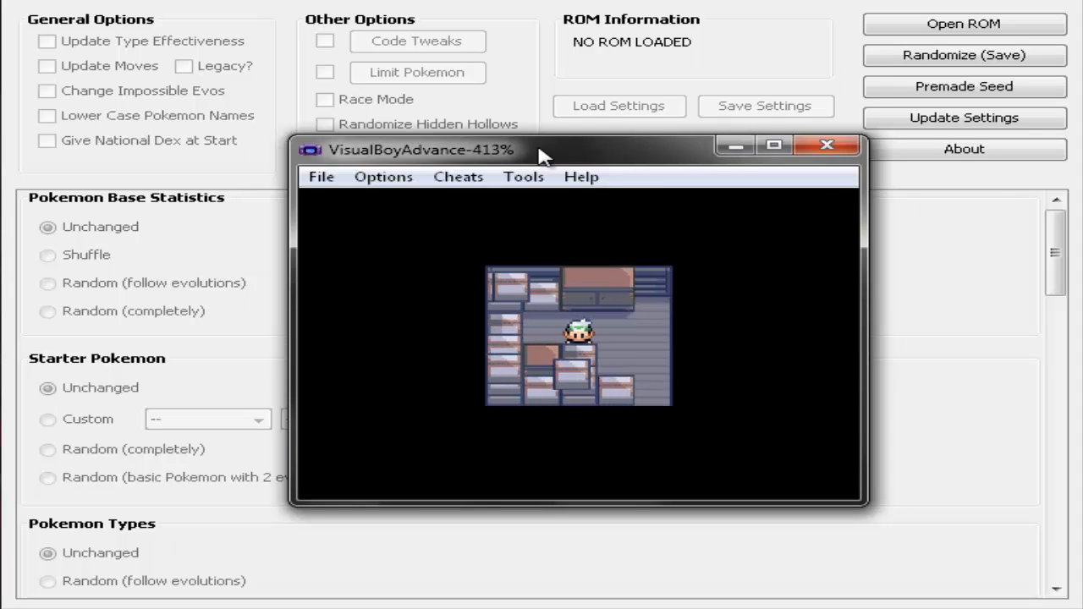
Leave the moving truck, get through Mom's dialogue into the new house, and go upstairs to the bedroom
{"action": "key", "text": "Right"}
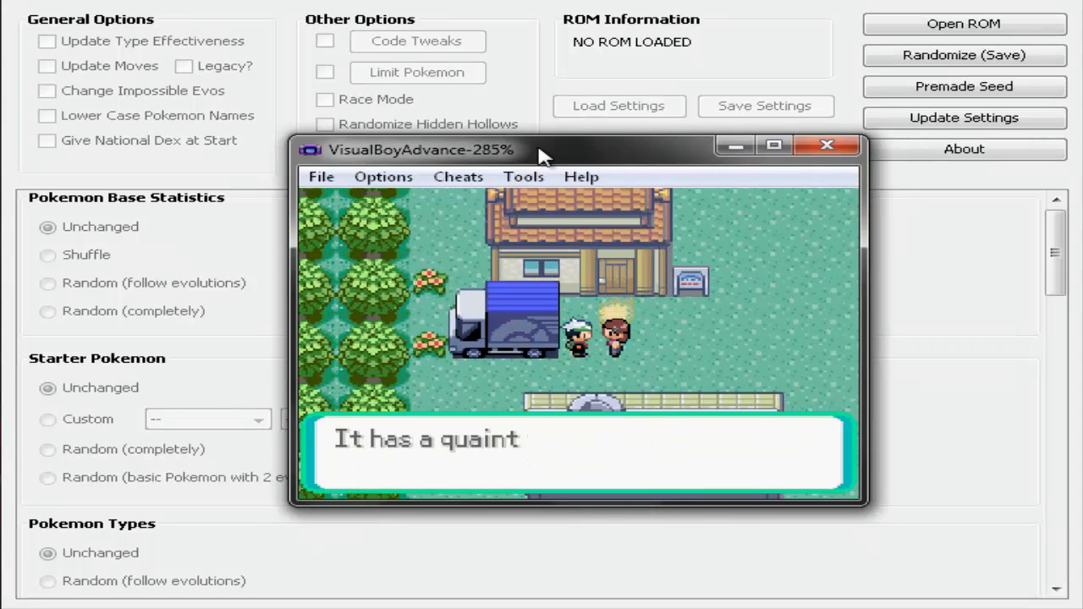
{"action": "key", "text": "z"}
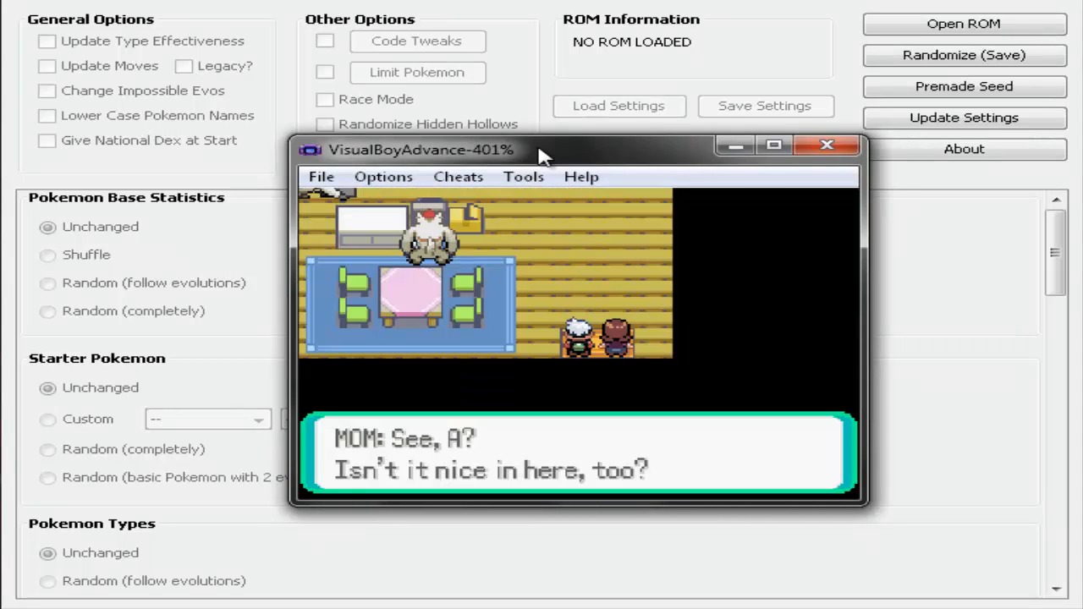
{"action": "key", "text": "z"}
{"action": "key", "text": "Up"}
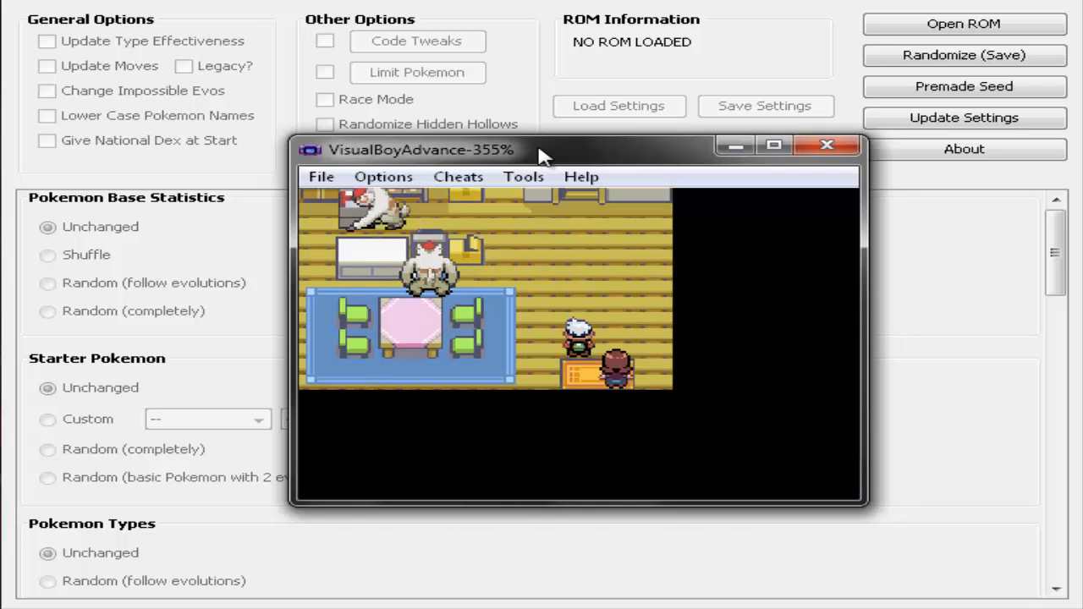
{"action": "key", "text": "Left"}
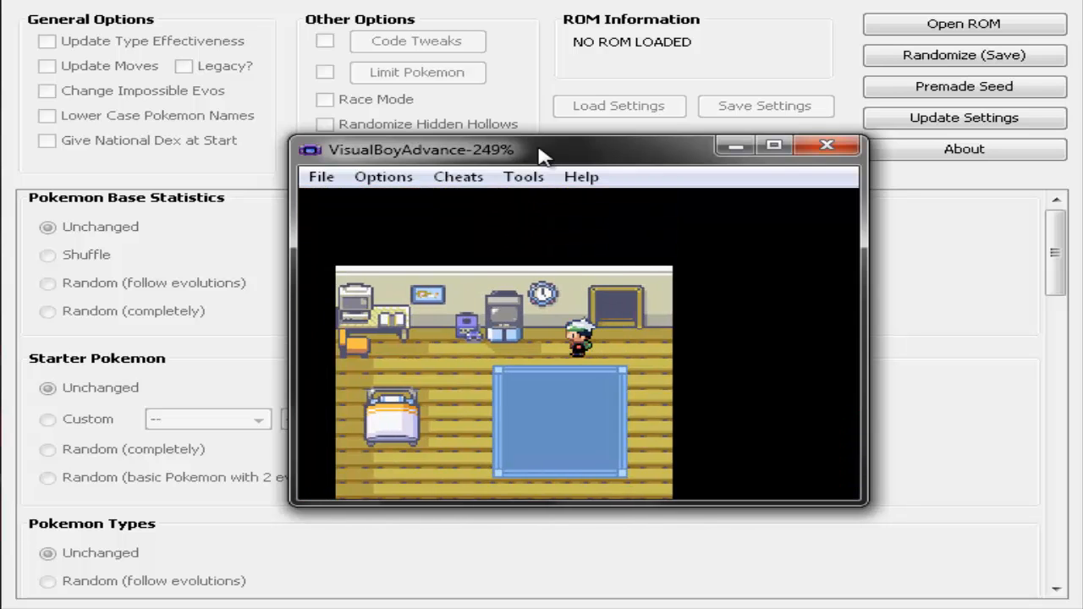
Examine the bedroom wall clock and set it to 10:00 AM
{"action": "key", "text": "Up"}
{"action": "key", "text": "z"}
{"action": "key", "text": "z"}
{"action": "key", "text": "z"}
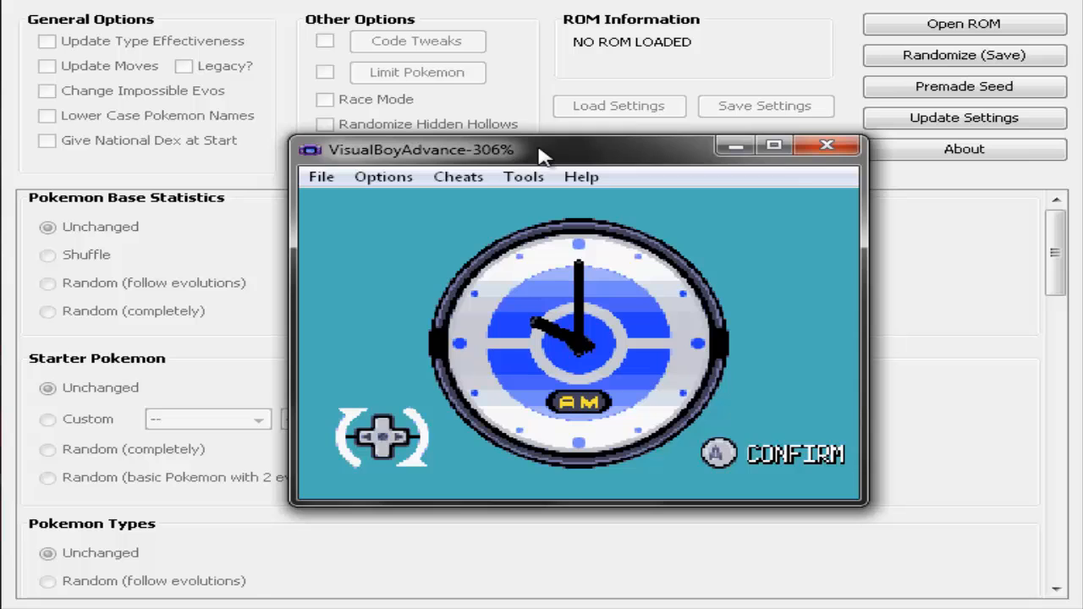
{"action": "key", "text": "z"}
{"action": "key", "text": "Up"}
{"action": "key", "text": "z"}
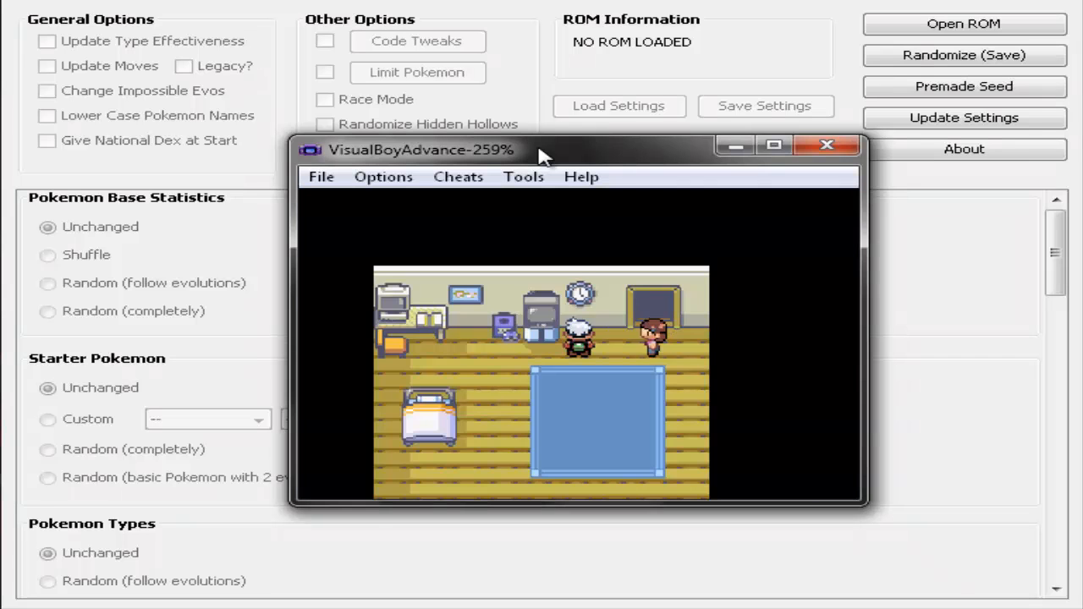
Finish Mom's bedroom dialogue, go downstairs, and advance through the television scene with her
{"action": "key", "text": "z"}
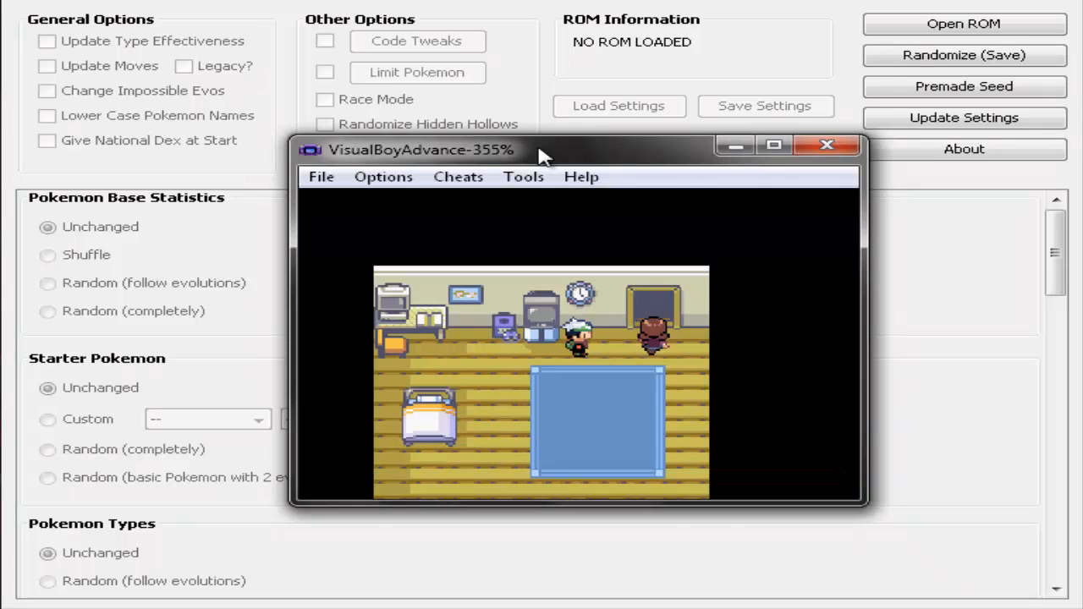
{"action": "key", "text": "Right"}
{"action": "key", "text": "Up"}
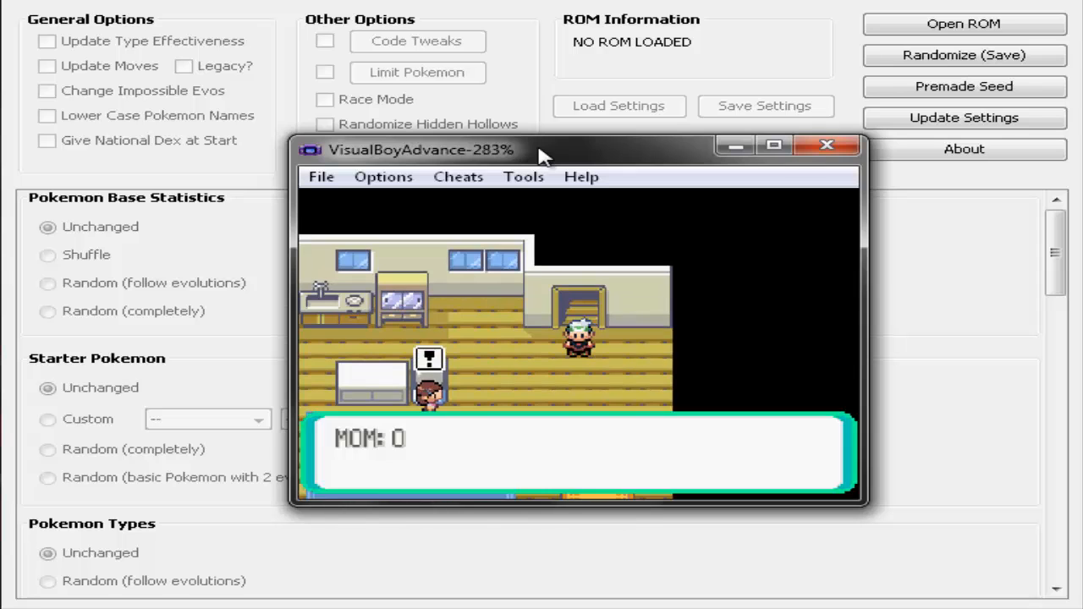
{"action": "key", "text": "z"}
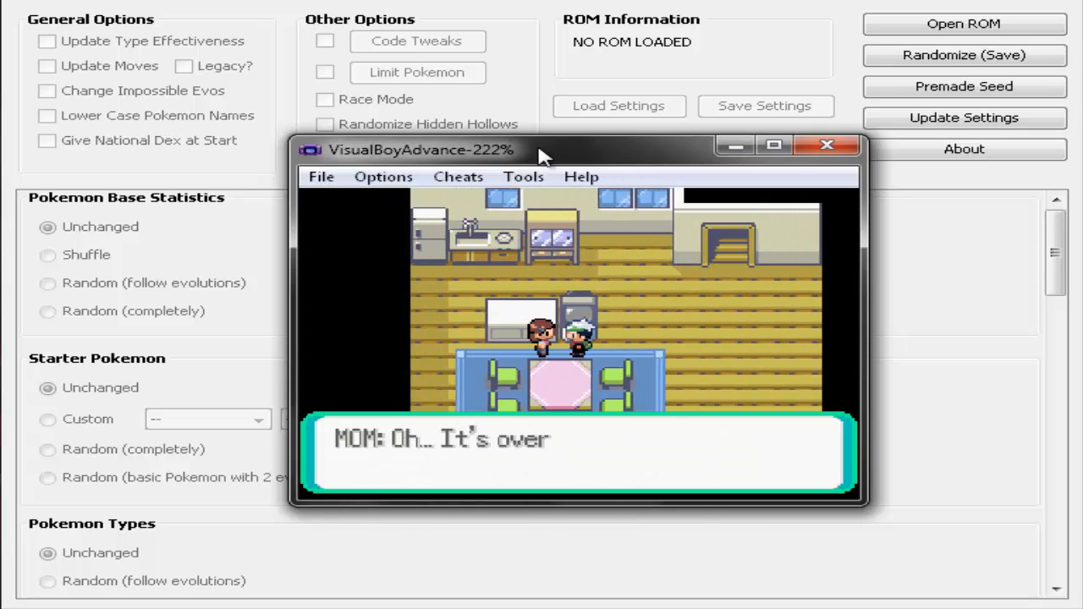
{"action": "key", "text": "z"}
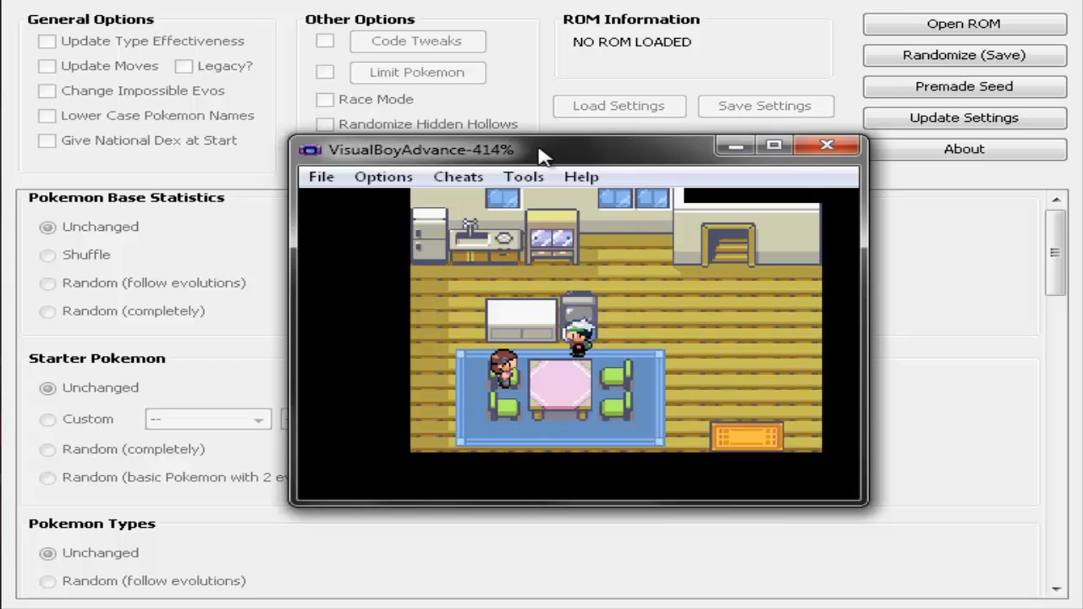
Leave the house and walk through Littleroot Town into the neighbor's house
{"action": "key", "text": "Down"}
{"action": "key", "text": "Right"}
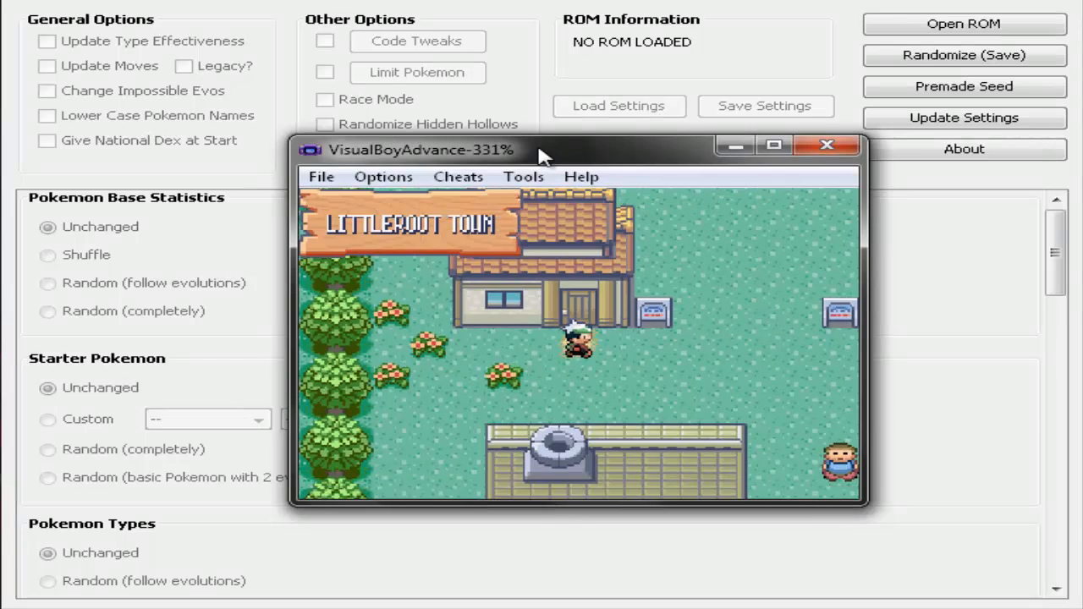
{"action": "key", "text": "Down"}
{"action": "key", "text": "Right"}
{"action": "key", "text": "Up"}
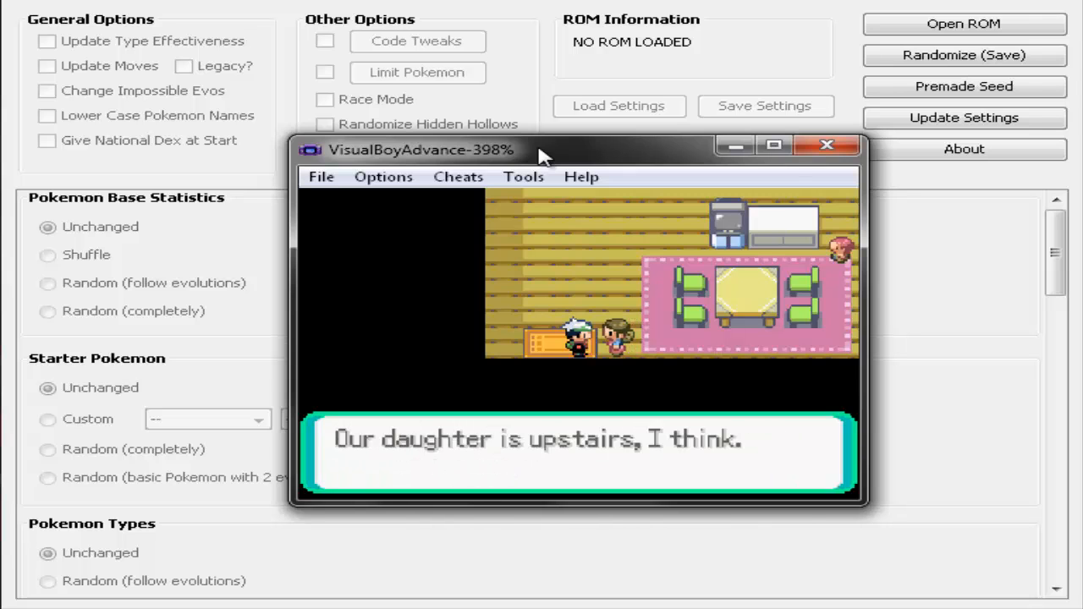
Finish the neighbor's dialogue, go upstairs, and talk with her daughter beside the Poké Ball in the bedroom
{"action": "key", "text": "z"}
{"action": "key", "text": "Up"}
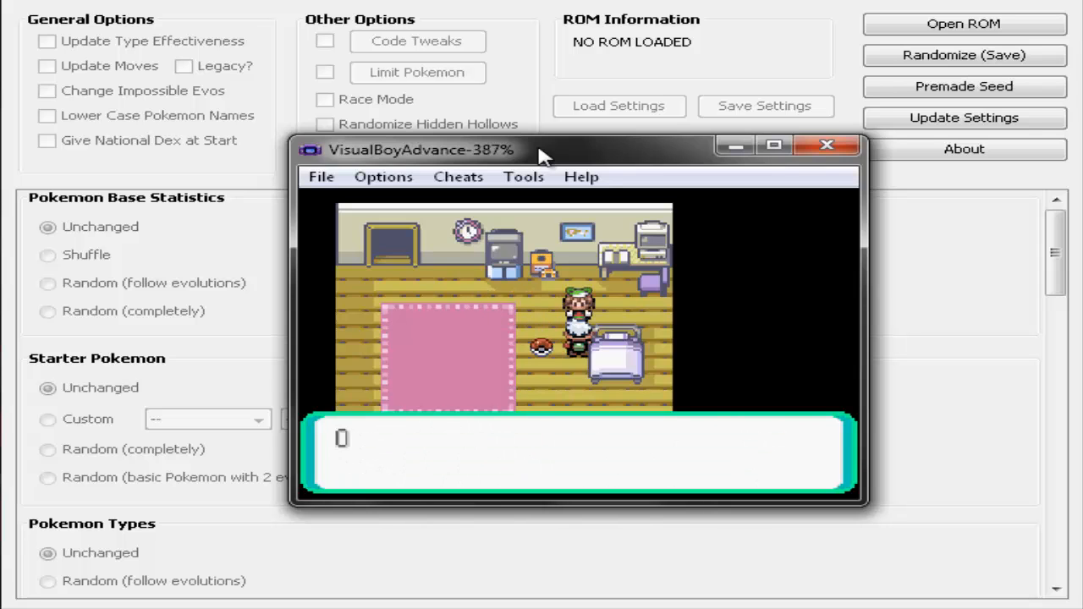
{"action": "key", "text": "z"}
Leave the neighbor's bedroom and house, and walk to the girl at Littleroot Town's northern exit
{"action": "key", "text": "Down"}
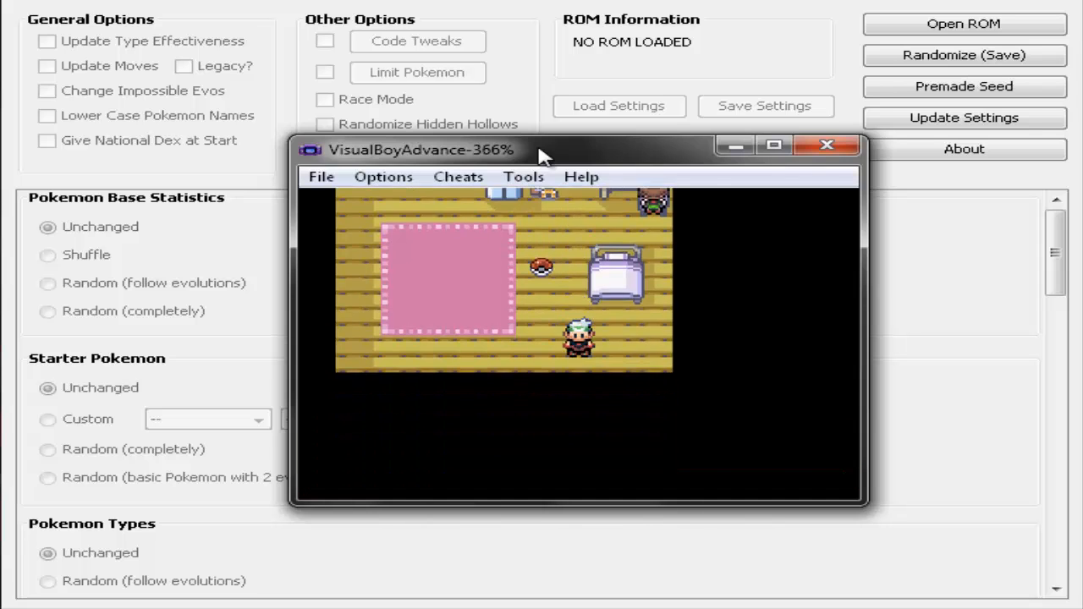
{"action": "key", "text": "Left"}
{"action": "key", "text": "Up"}
{"action": "key", "text": "Left"}
{"action": "key", "text": "Up"}
{"action": "key", "text": "Down"}
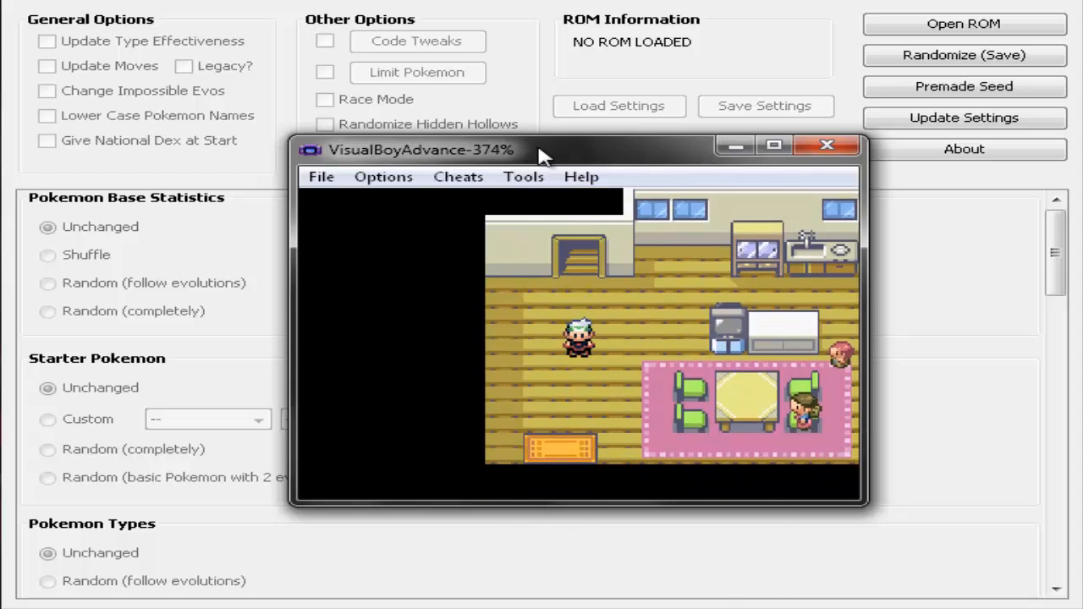
{"action": "key", "text": "Left"}
{"action": "key", "text": "Up"}
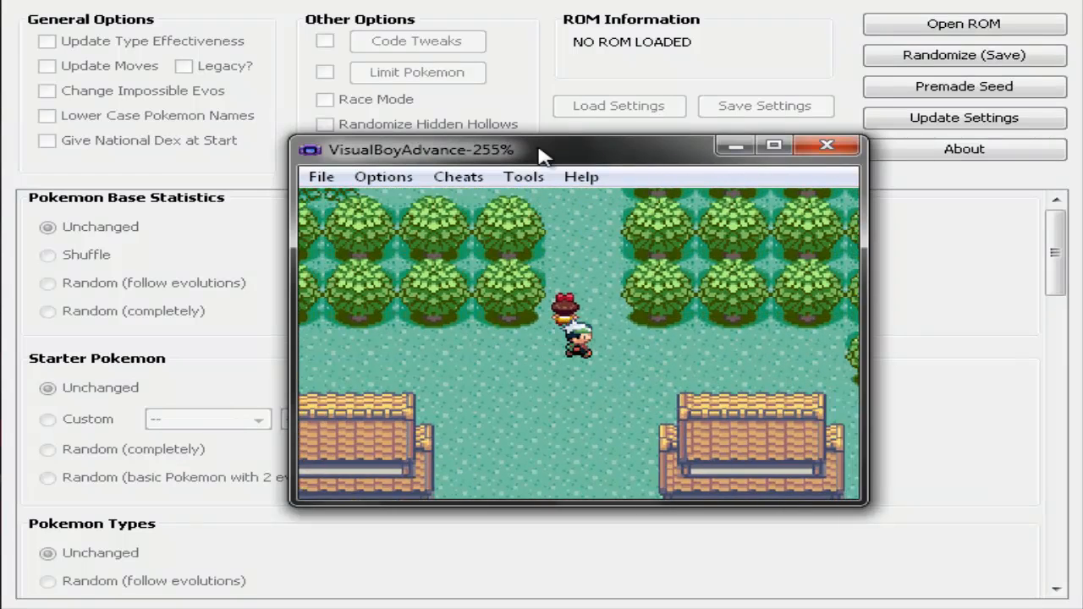
Get through the girl's dialogue at the town exit and head north onto Route 101
{"action": "key", "text": "z"}
{"action": "key", "text": "z"}
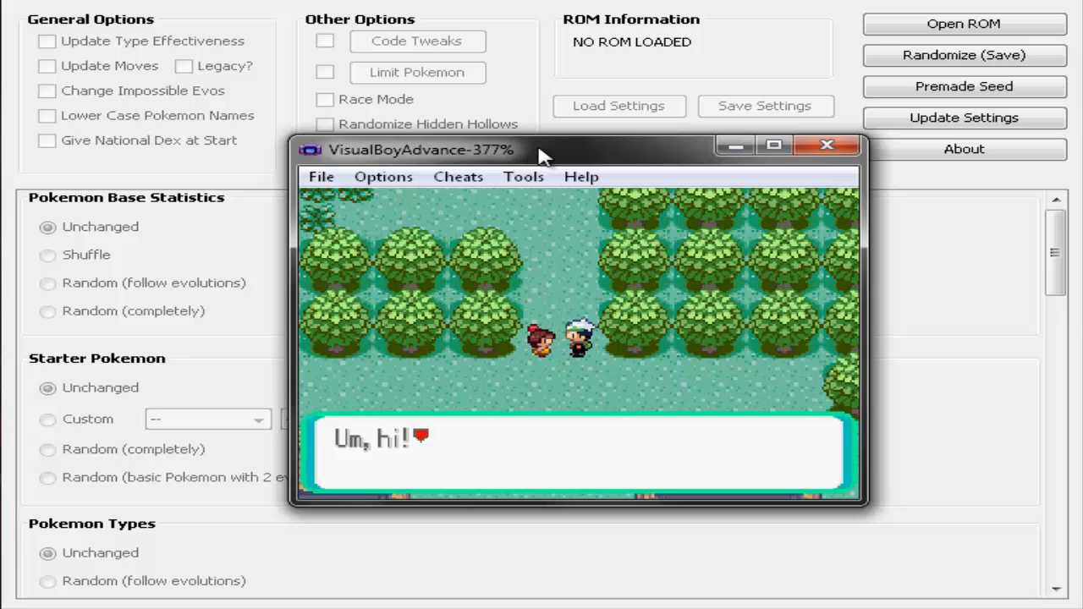
{"action": "key", "text": "z"}
{"action": "key", "text": "Up"}
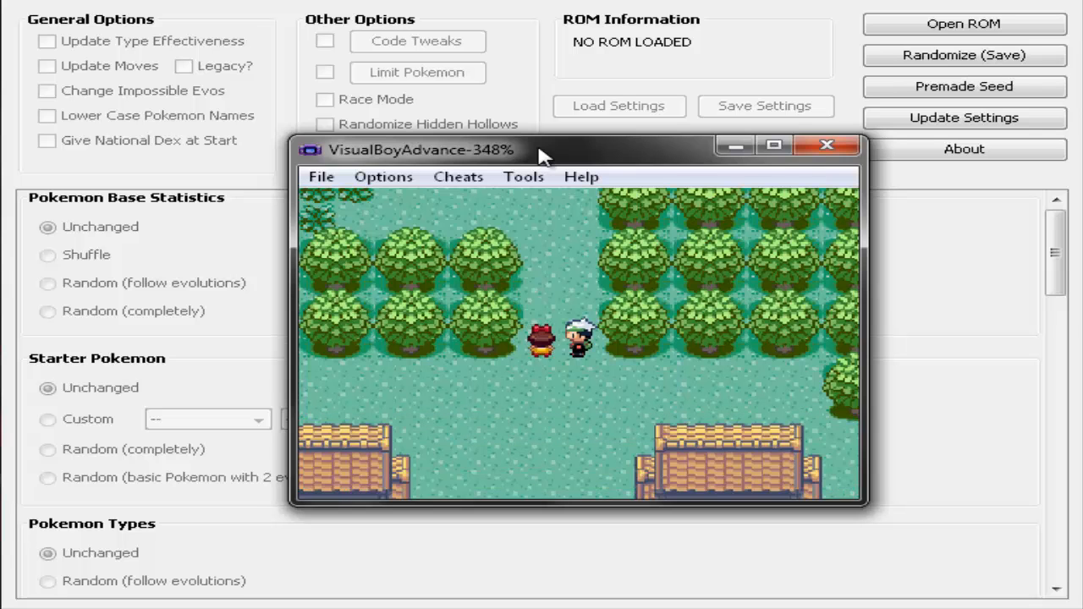
{"action": "key", "text": "z"}
{"action": "key", "text": "Up"}
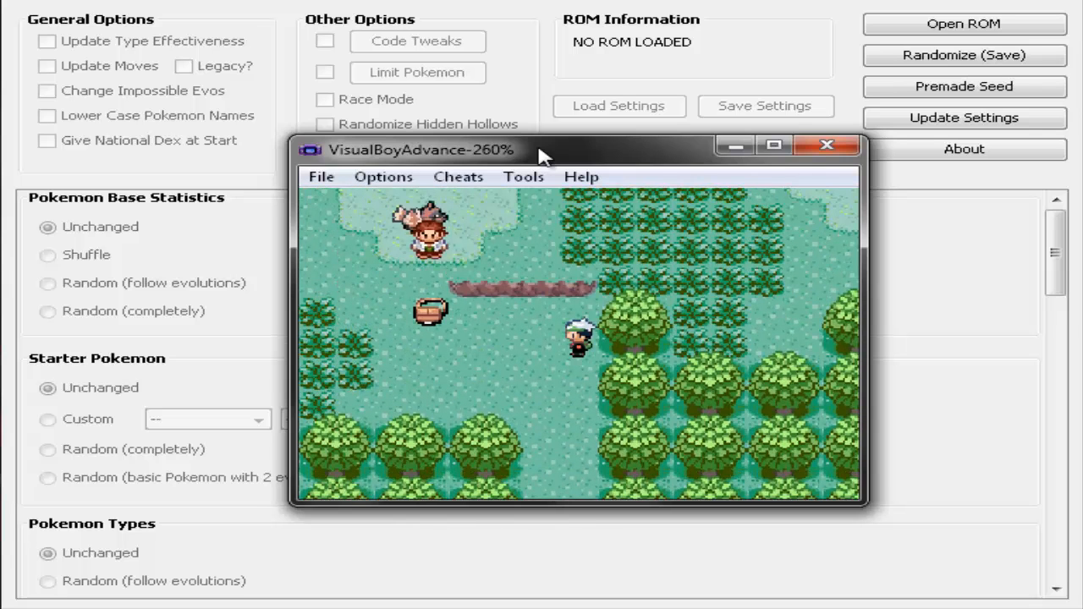
Advance past Prof. Birch's cries for help on Route 101 and open his bag on the grass
{"action": "key", "text": "z"}
{"action": "key", "text": "z"}
{"action": "key", "text": "Left"}
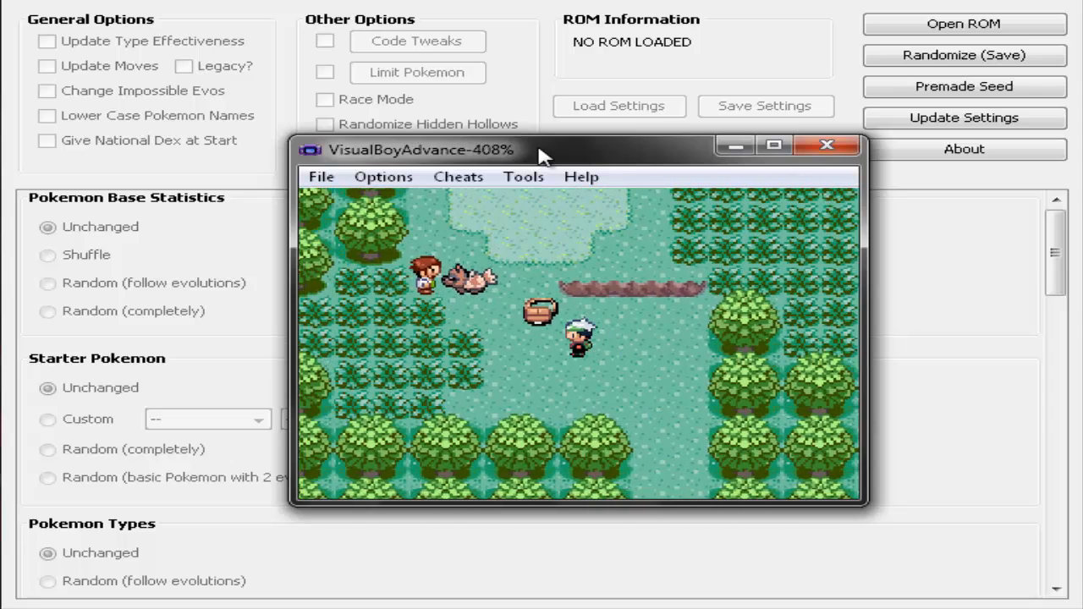
{"action": "key", "text": "z"}
{"action": "key", "text": "z"}
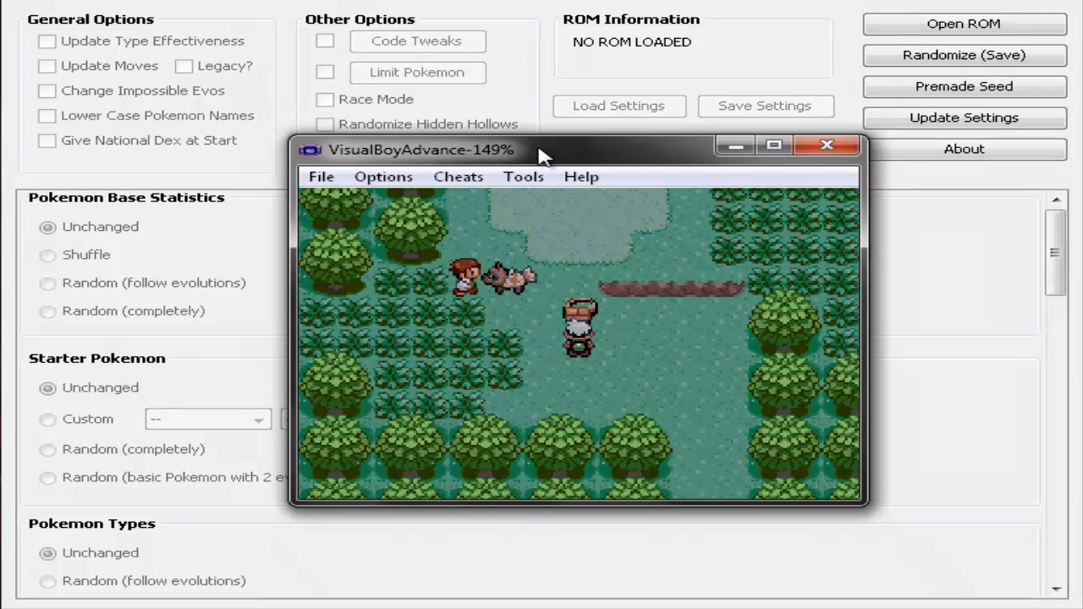
Preview the three starter Pokémon in the bag (Treecko, Wartortle and Azumarill) without choosing any
{"action": "key", "text": "Left"}
{"action": "key", "text": "z"}
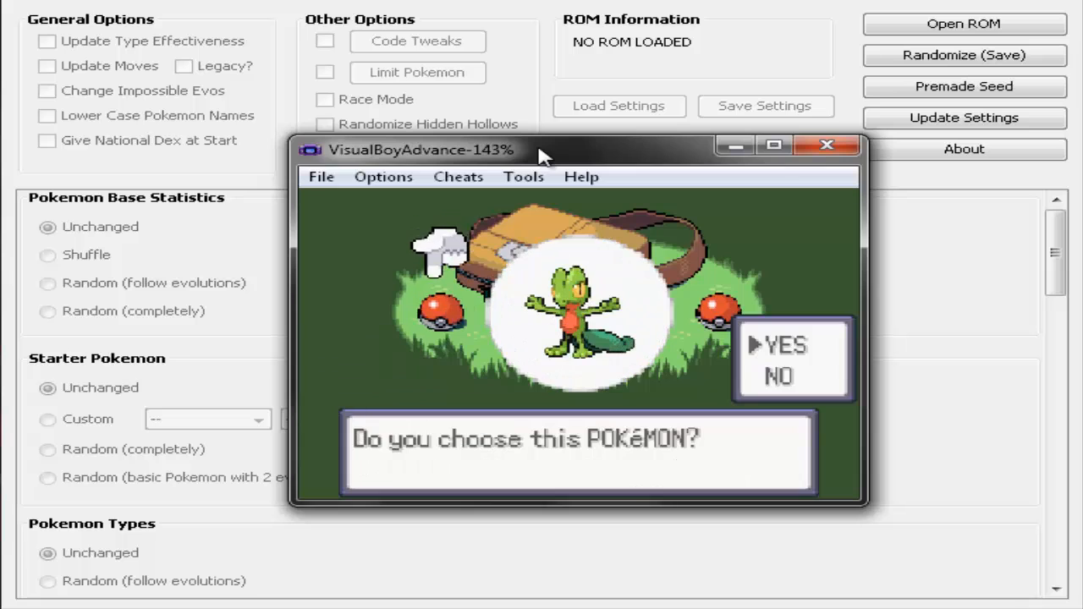
{"action": "key", "text": "z"}
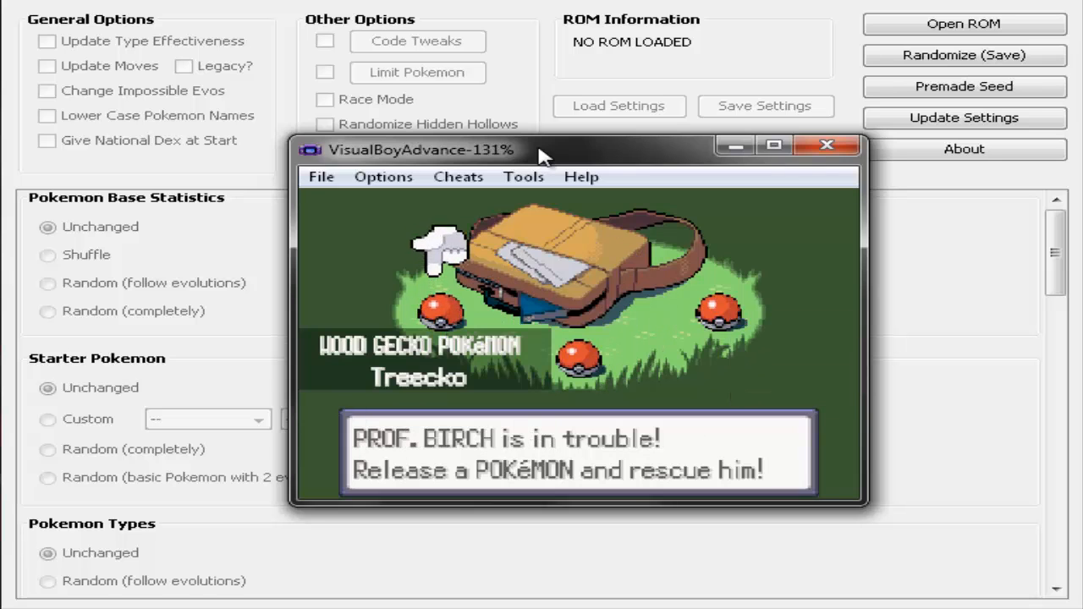
{"action": "key", "text": "Right"}
{"action": "key", "text": "z"}
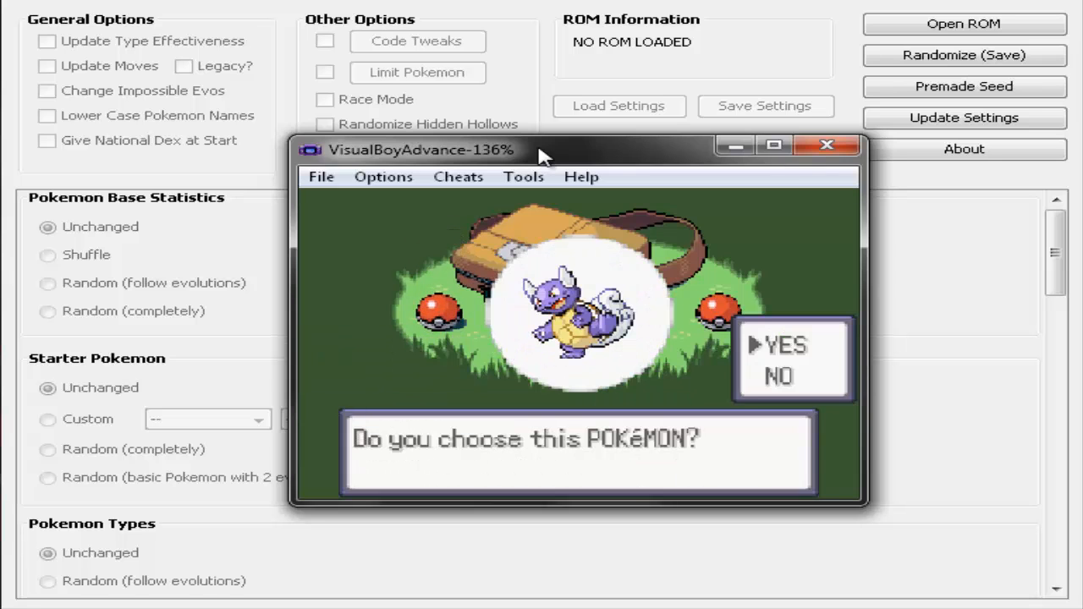
{"action": "key", "text": "x"}
{"action": "key", "text": "Right"}
{"action": "key", "text": "z"}
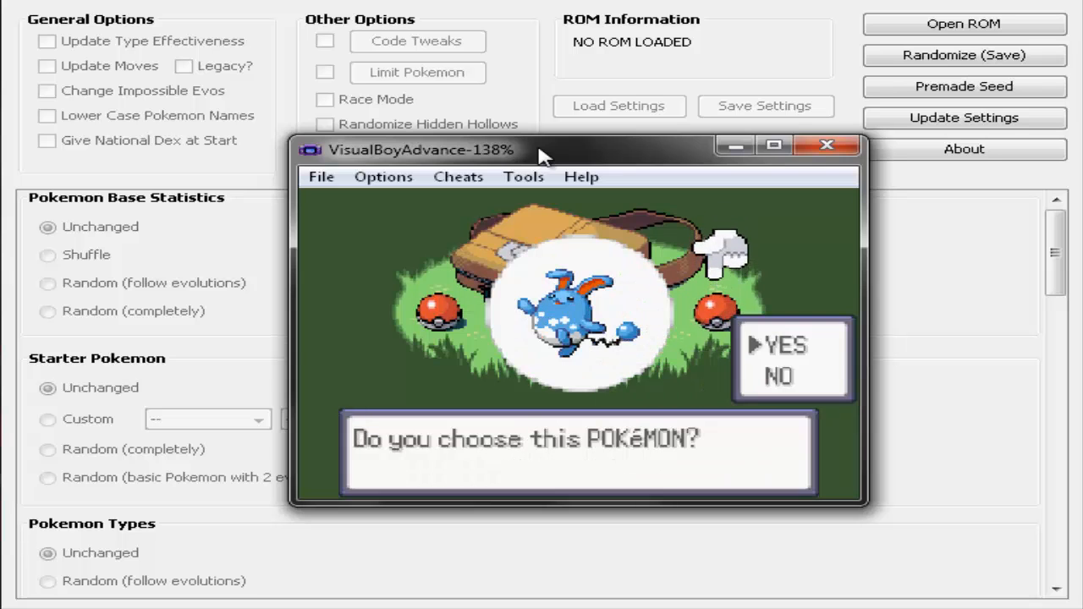
{"action": "key", "text": "x"}
Compare the three starters once more and choose Azumarill to rescue Prof. Birch
{"action": "key", "text": "Left"}
{"action": "key", "text": "Left"}
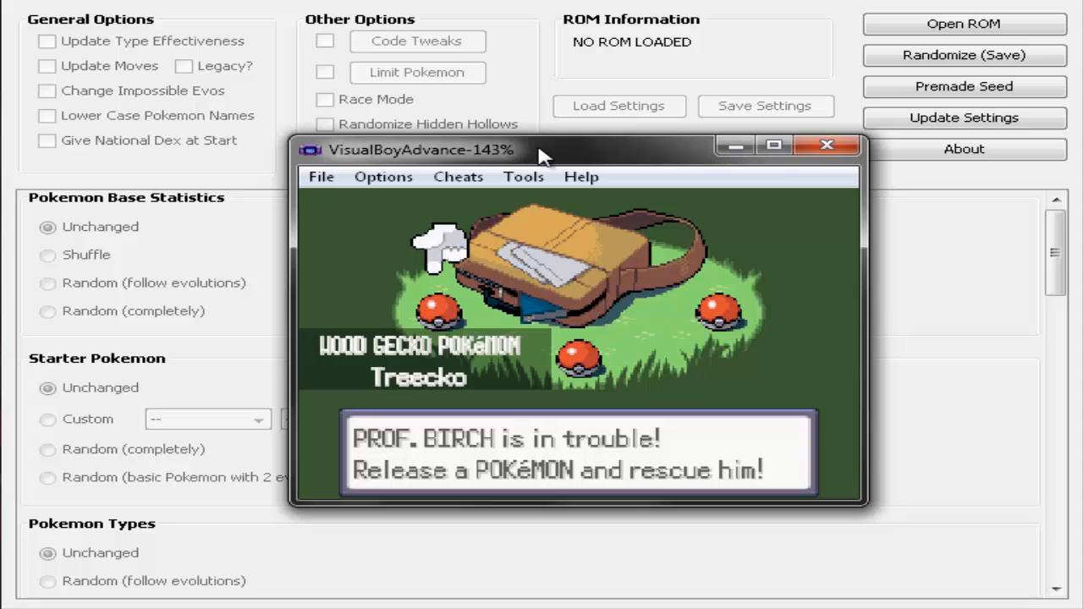
{"action": "key", "text": "Right"}
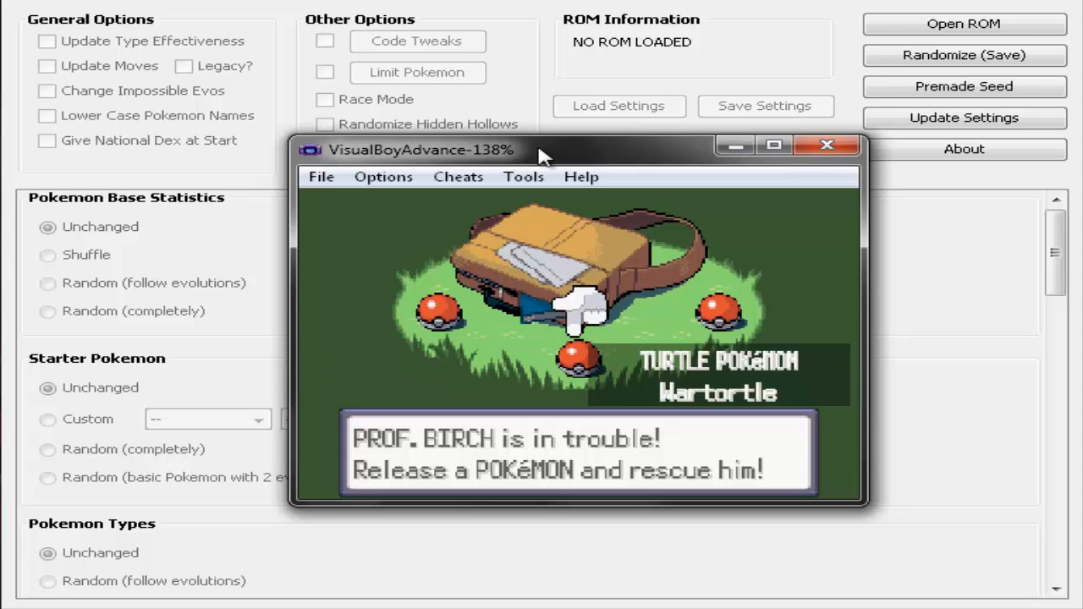
{"action": "key", "text": "Right"}
{"action": "key", "text": "Left"}
{"action": "key", "text": "Left"}
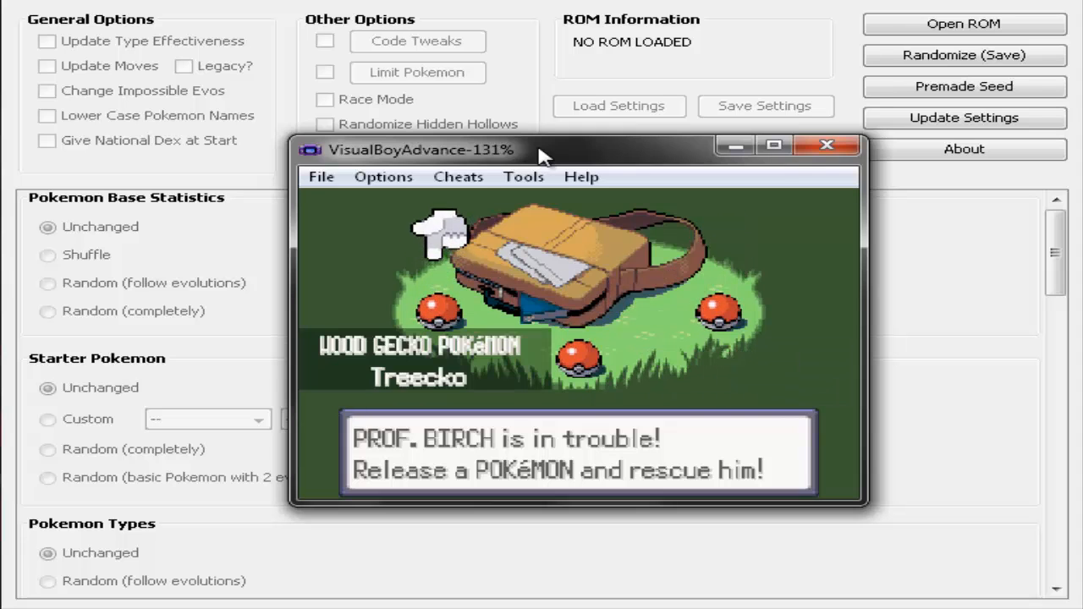
{"action": "key", "text": "Right"}
{"action": "key", "text": "Right"}
{"action": "key", "text": "z"}
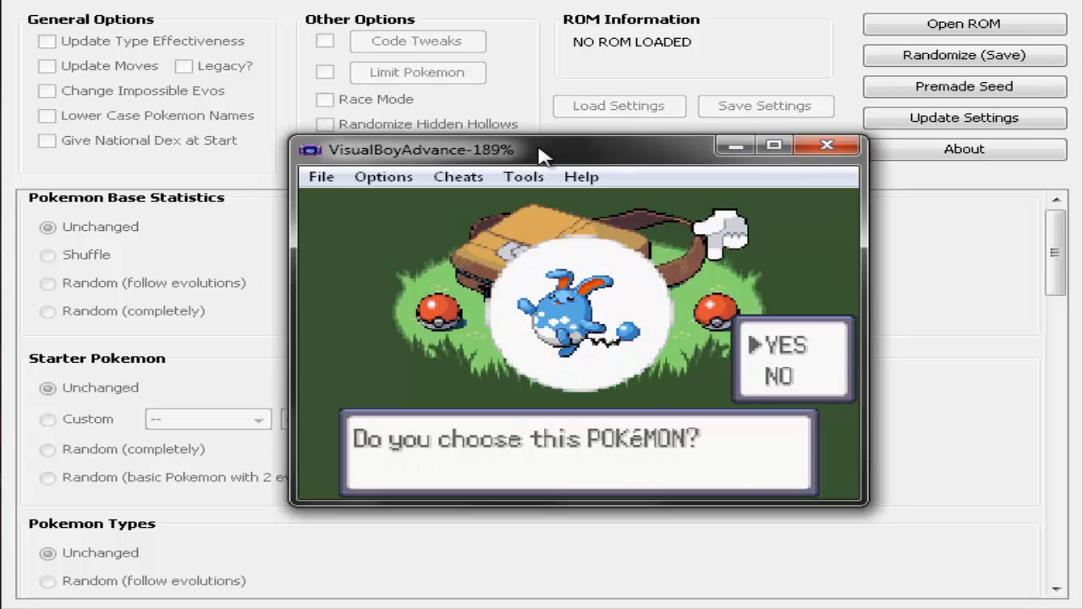
{"action": "key", "text": "z"}
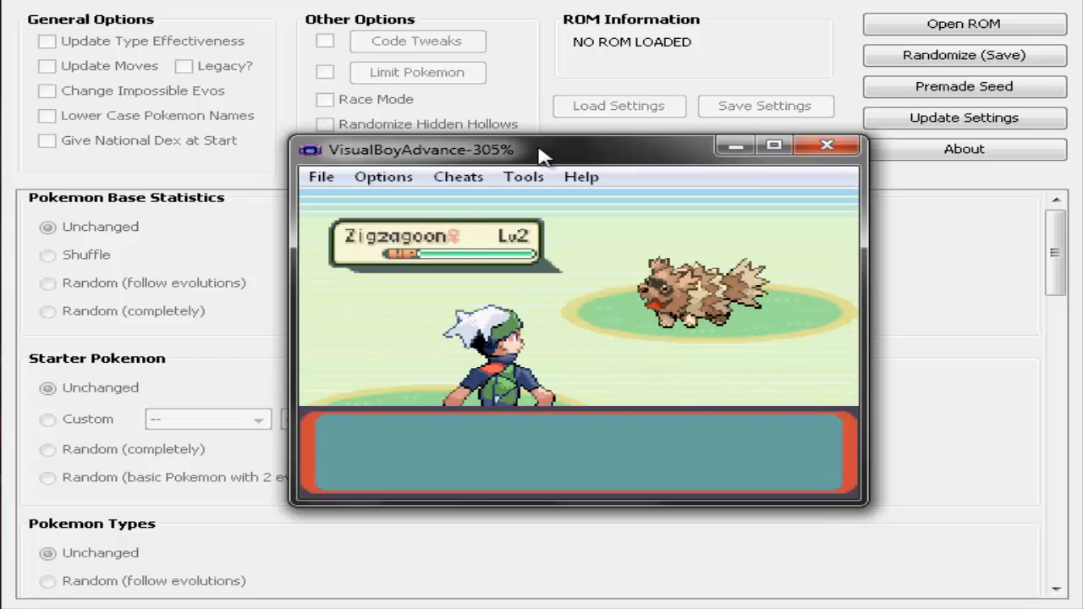
Fight the wild Zigzagoon with Azumarill's Arm Thrust and advance past the battle messages
{"action": "key", "text": "z"}
{"action": "key", "text": "z"}
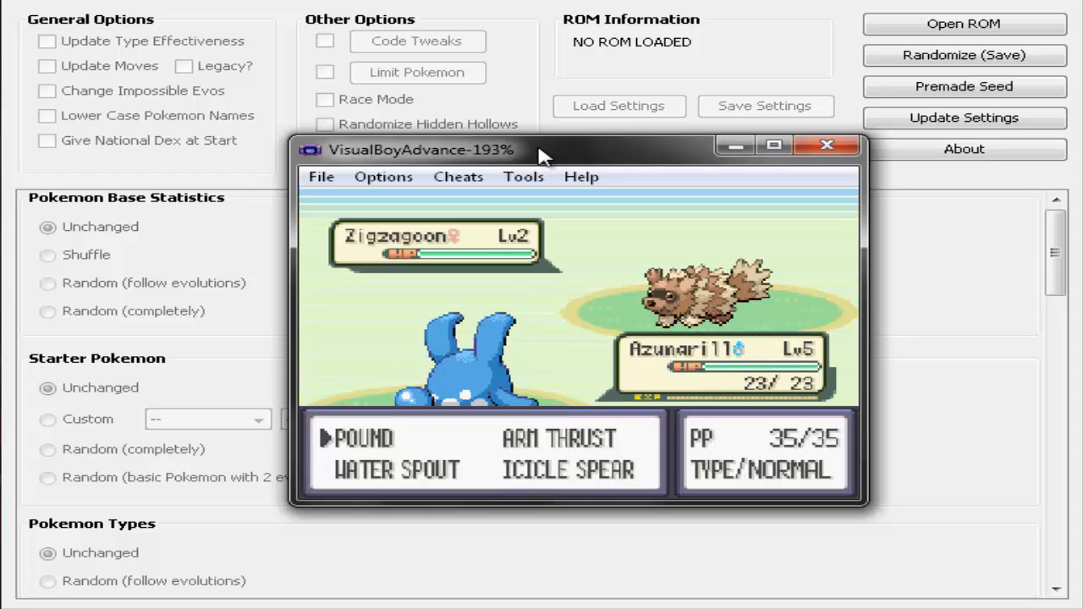
{"action": "key", "text": "Right"}
{"action": "key", "text": "Down"}
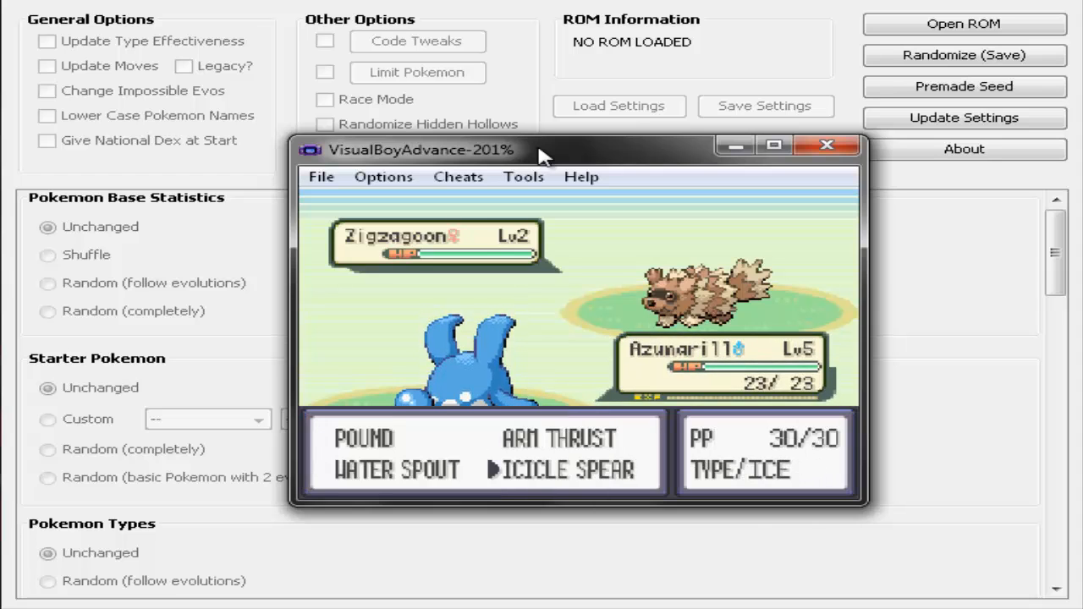
{"action": "key", "text": "Up"}
{"action": "key", "text": "z"}
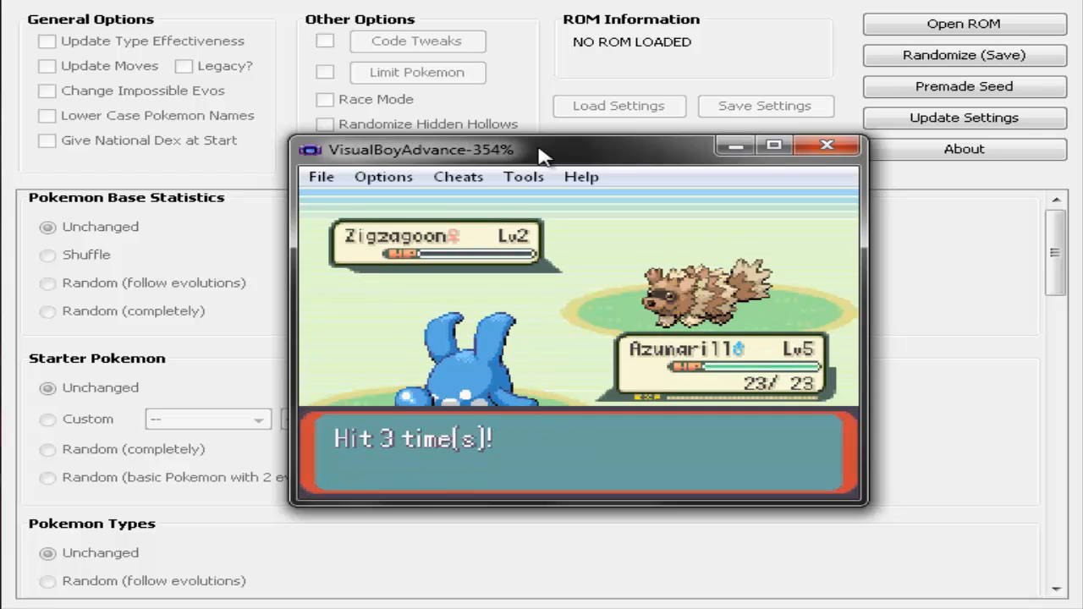
{"action": "key", "text": "z"}
{"action": "key", "text": "z"}
{"action": "key", "text": "z"}
{"action": "key", "text": "z"}
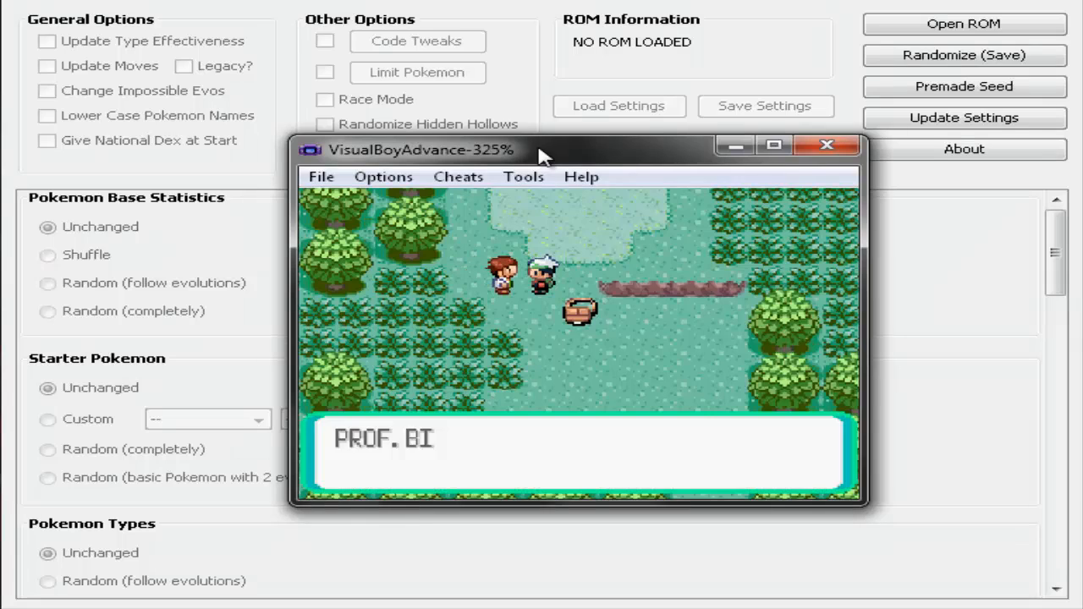
Advance through Prof. Birch's thanks on Route 101 and the start of his dialogue in the lab
{"action": "key", "text": "z"}
{"action": "key", "text": "z"}
{"action": "key", "text": "z"}
{"action": "key", "text": "z"}
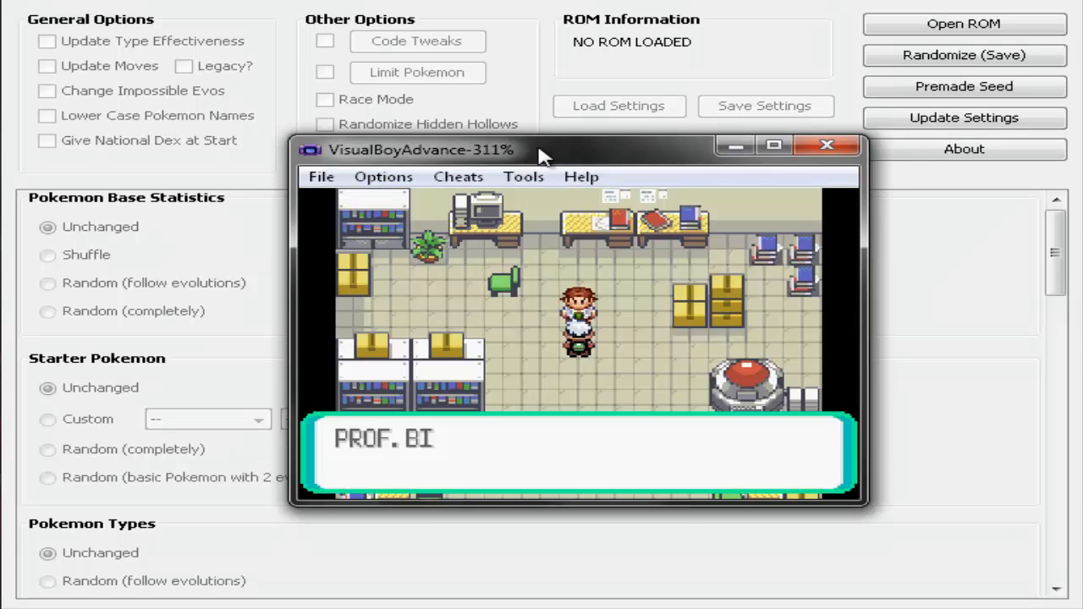
{"action": "key", "text": "z"}
{"action": "key", "text": "z"}
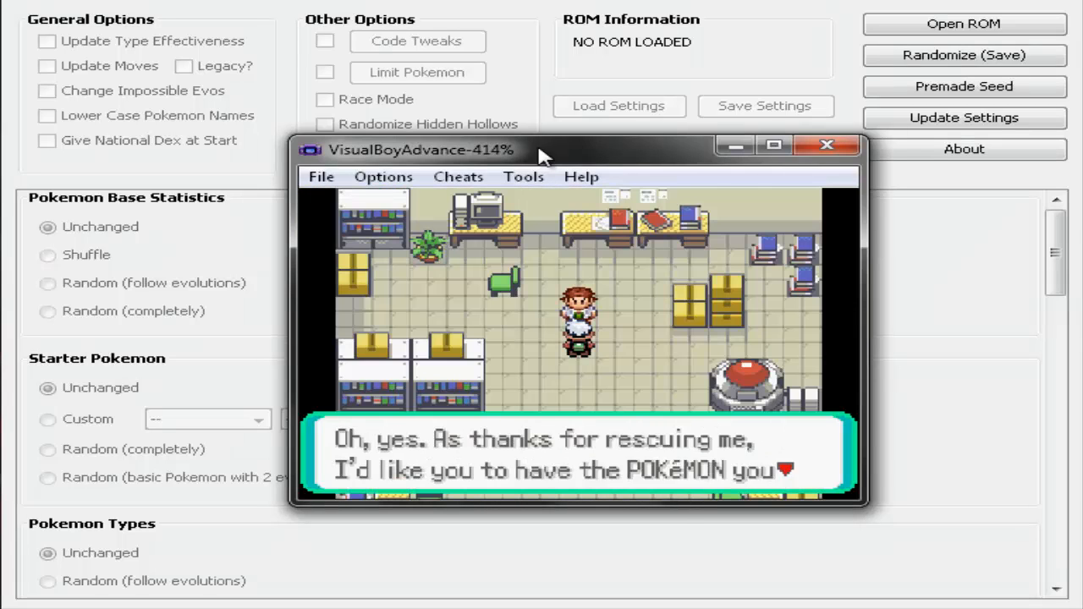
Accept Azumarill from Prof. Birch without a nickname and finish his lab dialogue, answering No to his suggestion
{"action": "key", "text": "z"}
{"action": "key", "text": "z"}
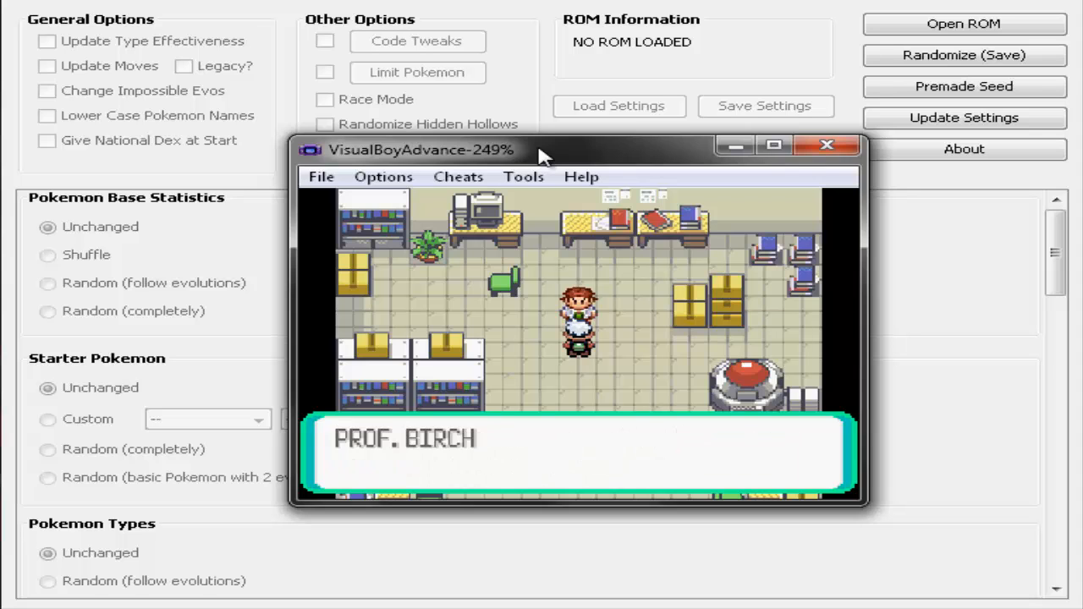
{"action": "key", "text": "z"}
{"action": "key", "text": "z"}
{"action": "key", "text": "x"}
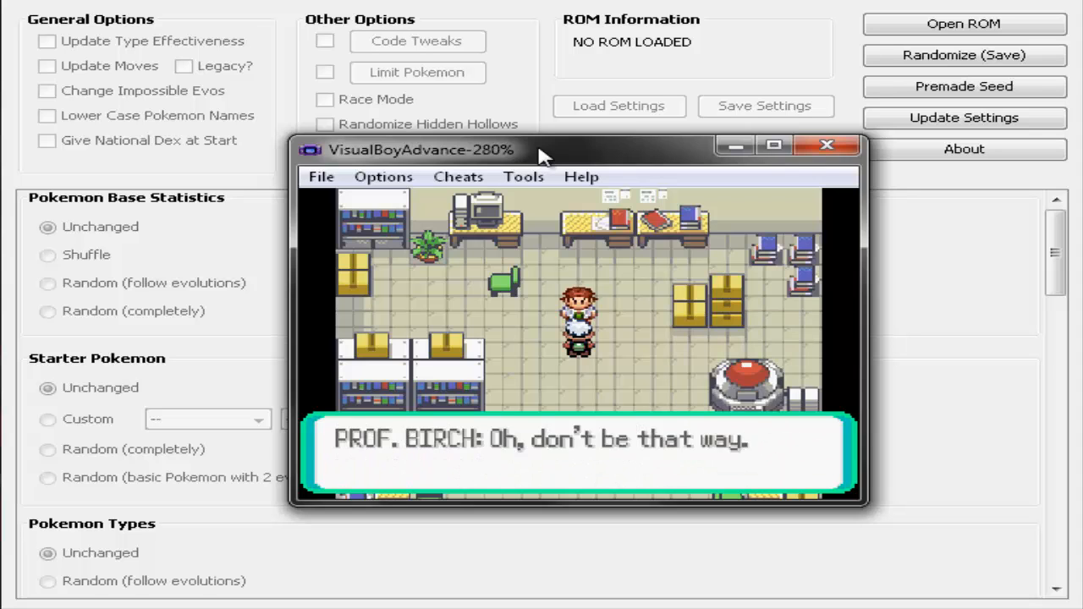
{"action": "key", "text": "z"}
{"action": "key", "text": "z"}
Leave the lab and walk north through Littleroot Town, around the man in the way, toward the exit
{"action": "key", "text": "Down"}
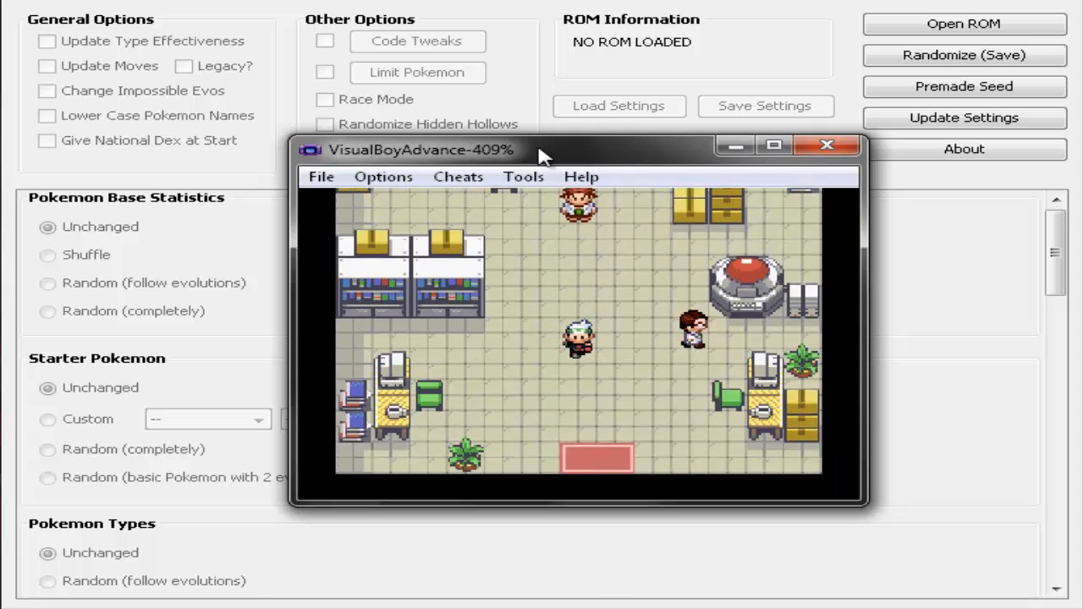
{"action": "key", "text": "Right"}
{"action": "key", "text": "Up"}
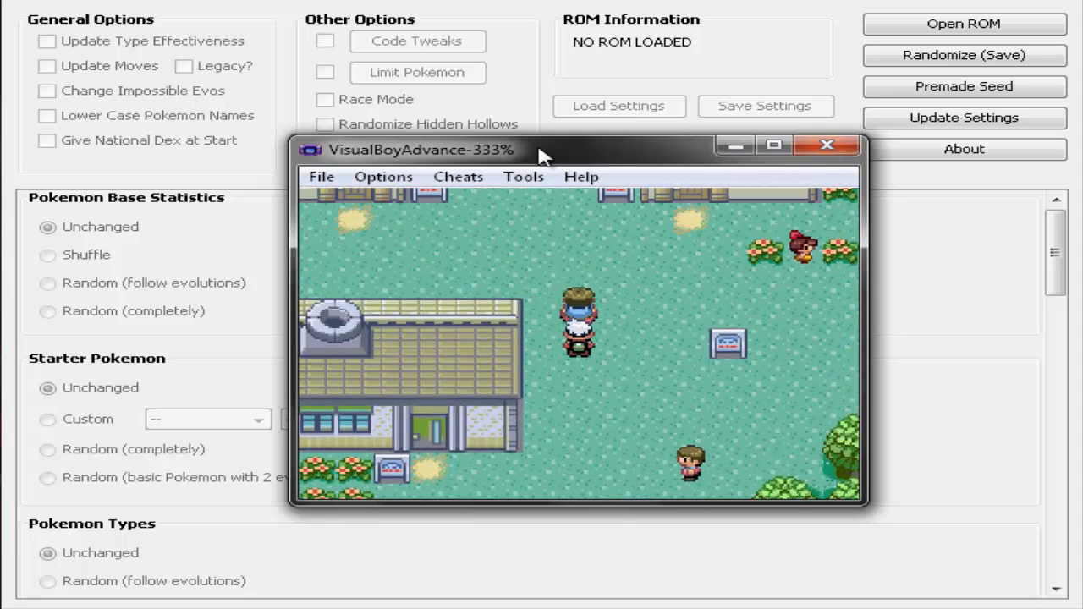
{"action": "key", "text": "Left"}
{"action": "key", "text": "Up"}
{"action": "key", "text": "Right"}
{"action": "key", "text": "Up"}
{"action": "key", "text": "Up"}
Open the Pokémon party and try to take a held item from Azumarill
{"action": "key", "text": "Return"}
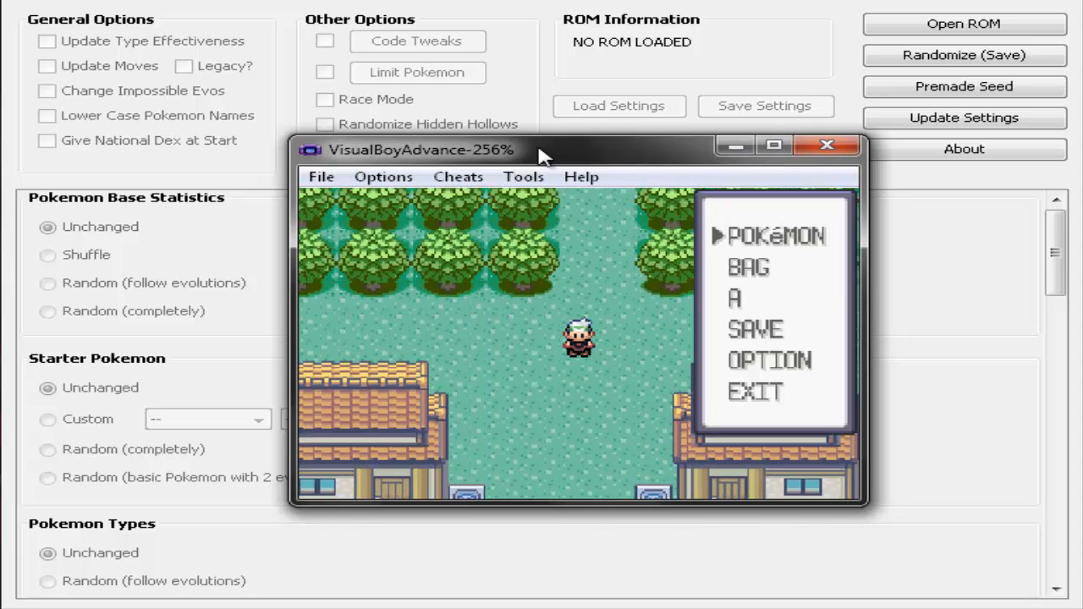
{"action": "key", "text": "z"}
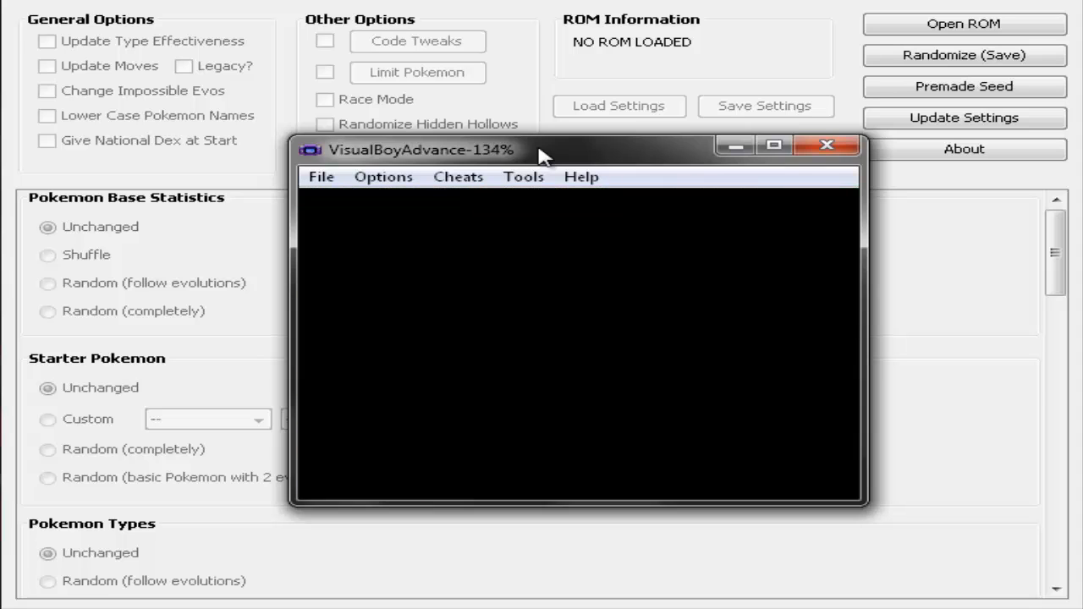
{"action": "key", "text": "z"}
{"action": "key", "text": "z"}
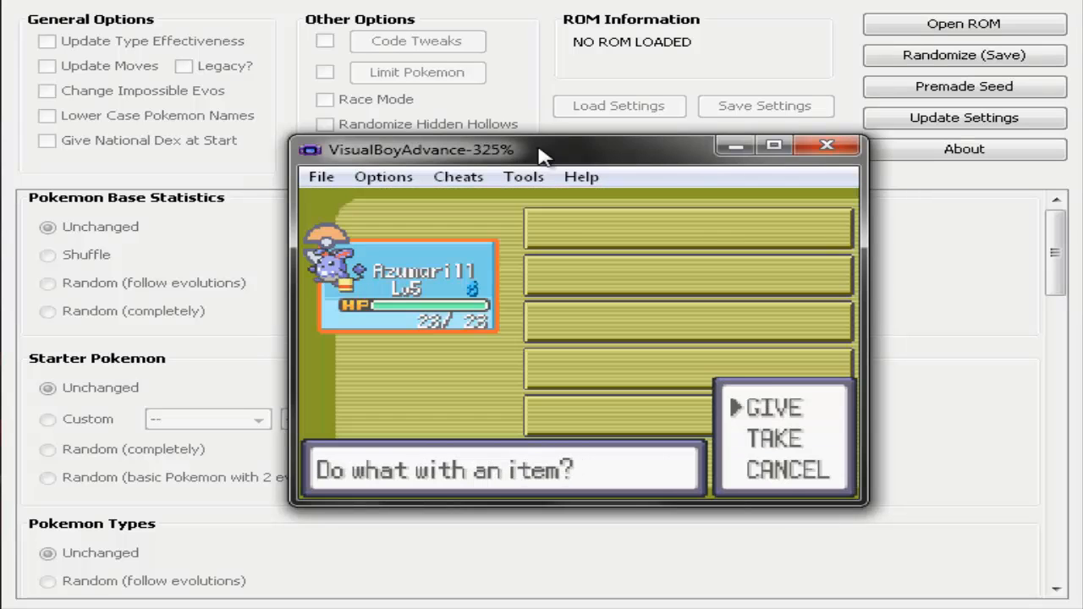
{"action": "key", "text": "Down"}
{"action": "key", "text": "z"}
{"action": "key", "text": "z"}
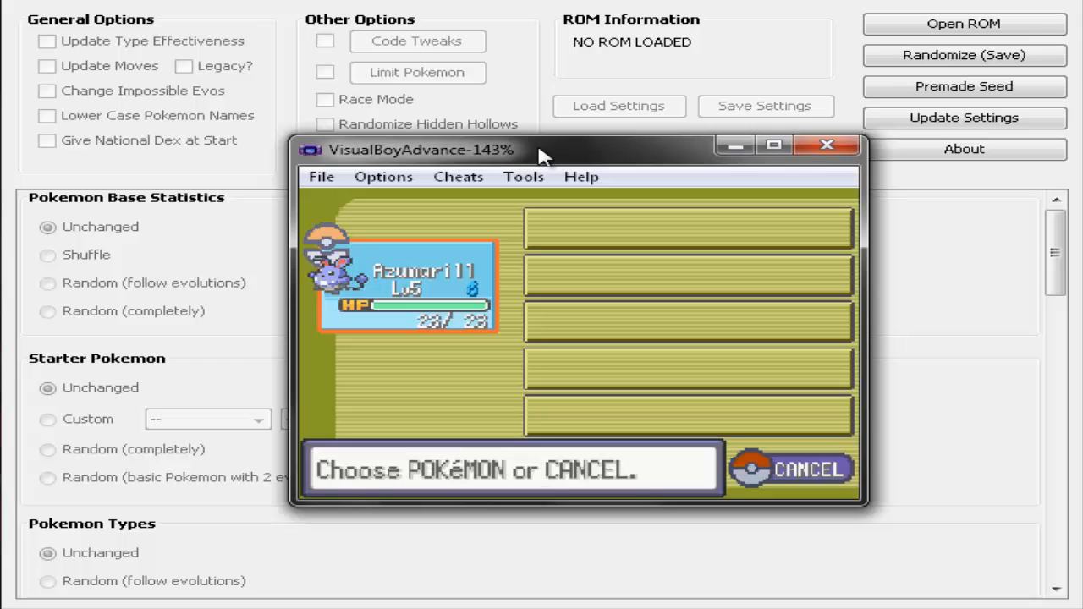
Open Azumarill's summary and review its profile, battle moves, and stats
{"action": "key", "text": "z"}
{"action": "key", "text": "z"}
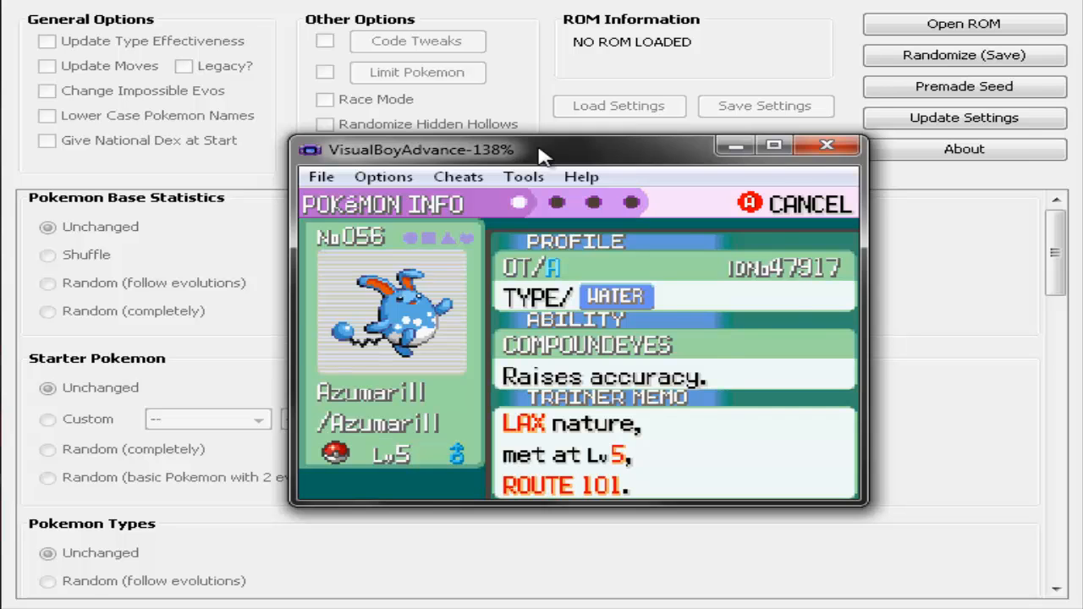
{"action": "key", "text": "Right"}
{"action": "key", "text": "Right"}
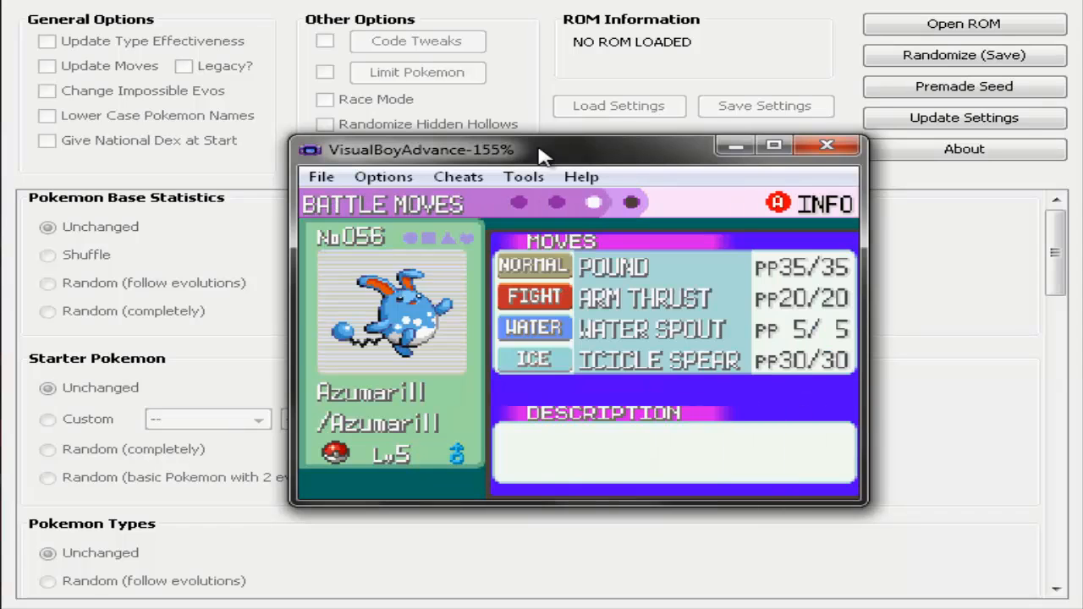
{"action": "key", "text": "Left"}
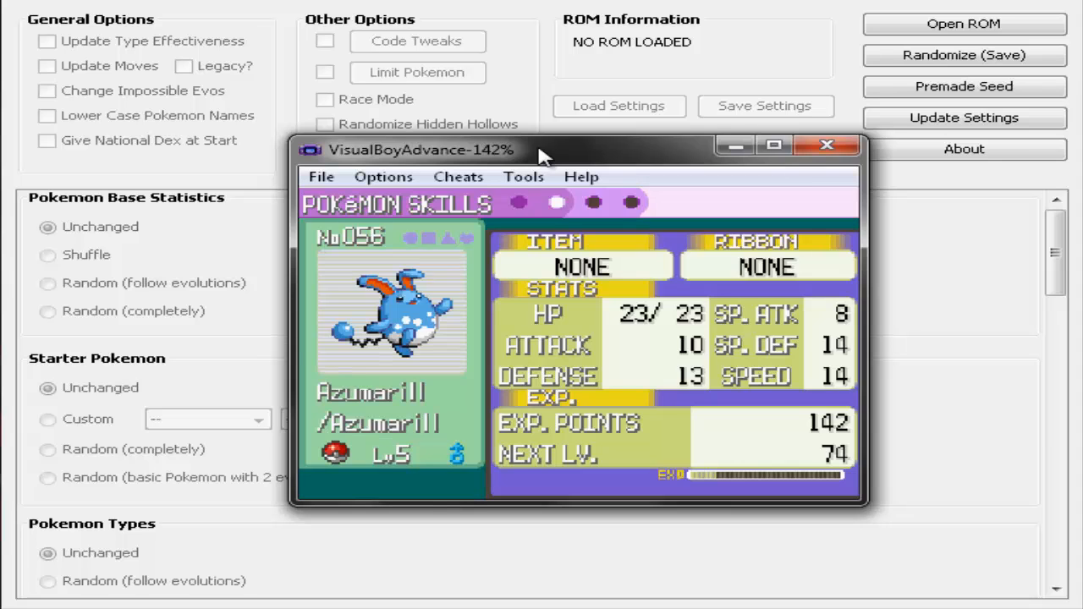
Examine the power, accuracy and description of Azumarill's battle moves, and close the summary
{"action": "key", "text": "Right"}
{"action": "key", "text": "Left"}
{"action": "key", "text": "Right"}
{"action": "key", "text": "z"}
{"action": "key", "text": "Down"}
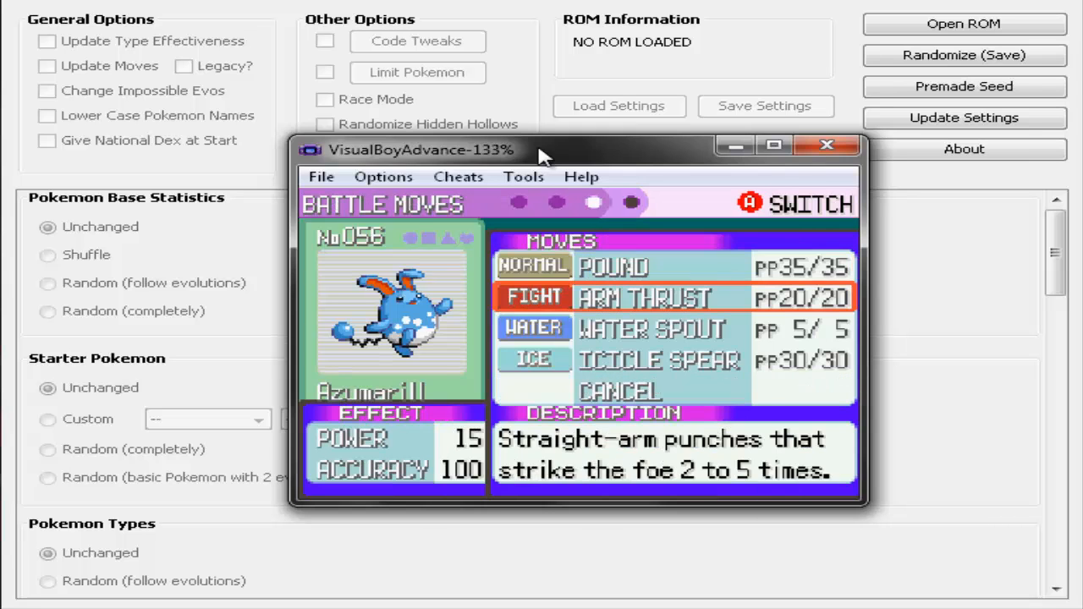
{"action": "key", "text": "Down"}
{"action": "key", "text": "Down"}
{"action": "key", "text": "x"}
{"action": "key", "text": "x"}
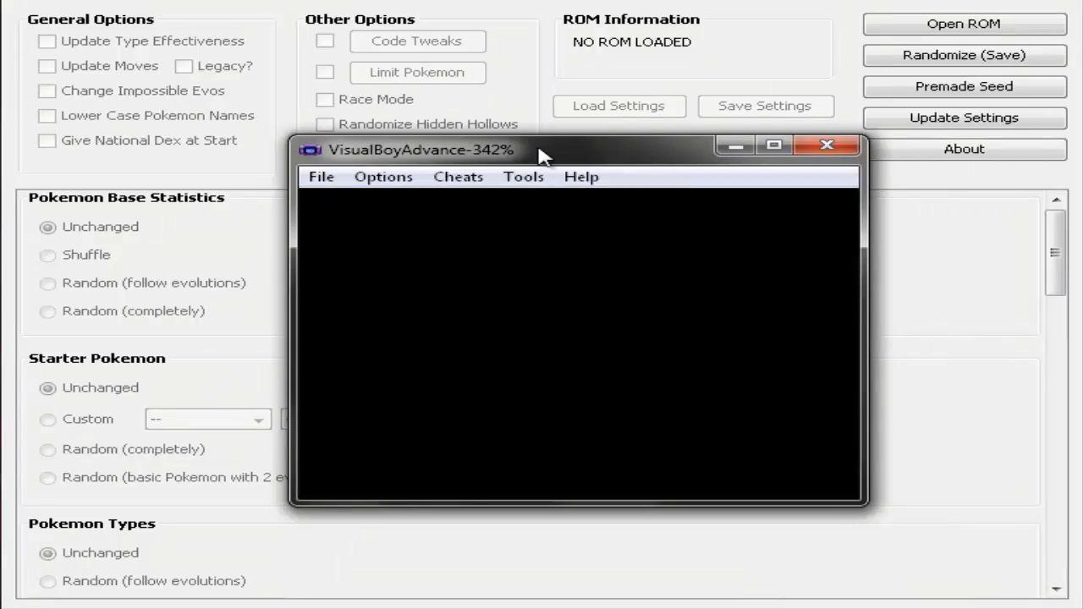
Return to the overworld and walk through the tall grass north of Littleroot Town to trigger a wild Pokémon encounter
{"action": "key", "text": "Up"}
{"action": "key", "text": "Left"}
{"action": "key", "text": "Left"}
{"action": "key", "text": "Left"}
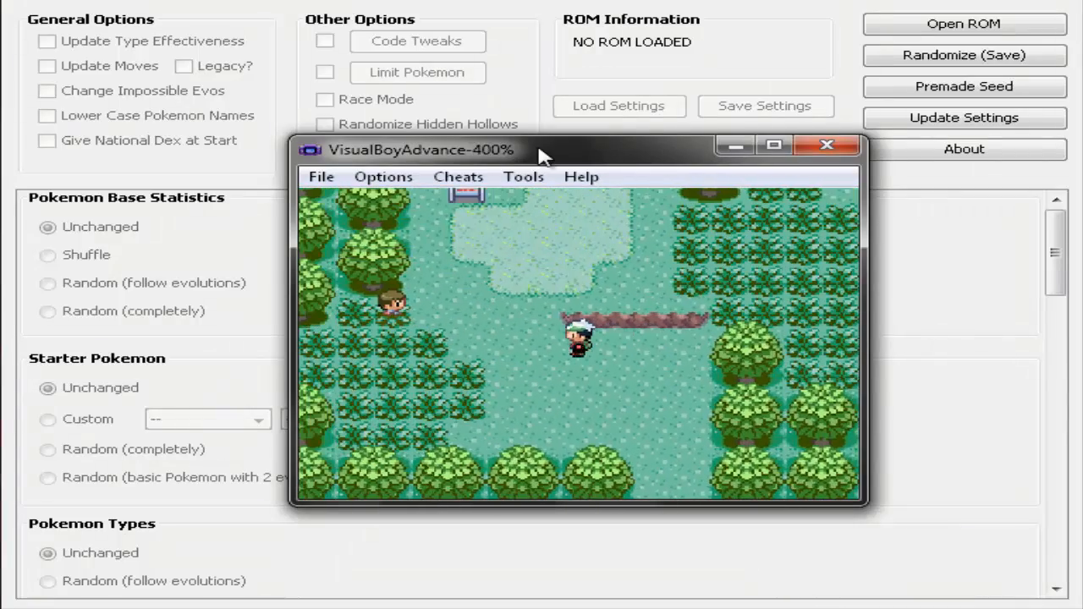
{"action": "key", "text": "Up"}
{"action": "key", "text": "Right"}
{"action": "key", "text": "Right"}
{"action": "key", "text": "Right"}
{"action": "key", "text": "Right"}
{"action": "key", "text": "Right"}
{"action": "key", "text": "Down"}
{"action": "key", "text": "Down"}
{"action": "key", "text": "Down"}
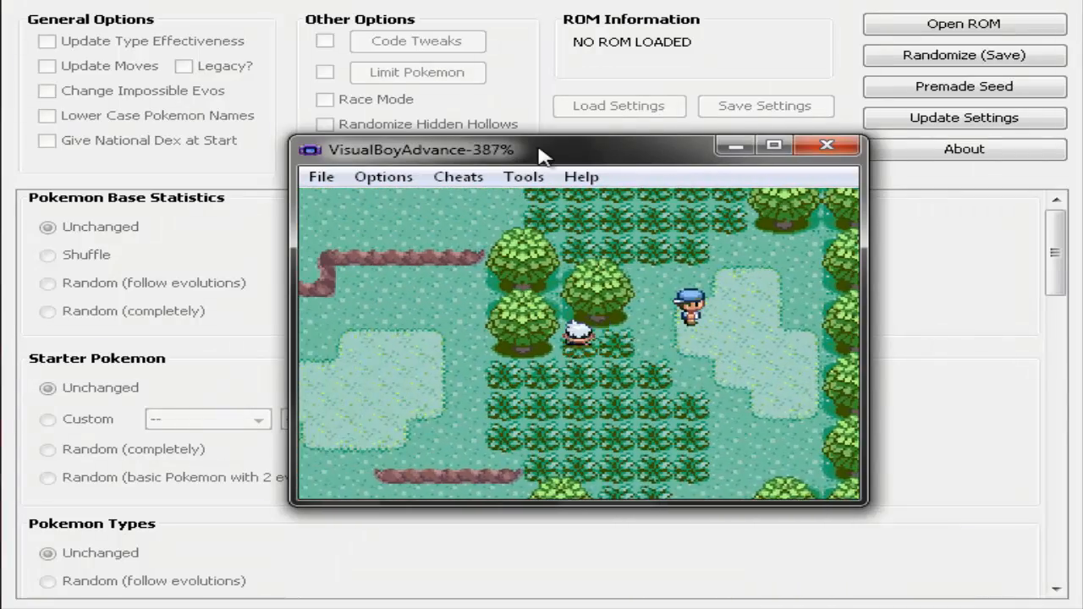
{"action": "key", "text": "Right"}
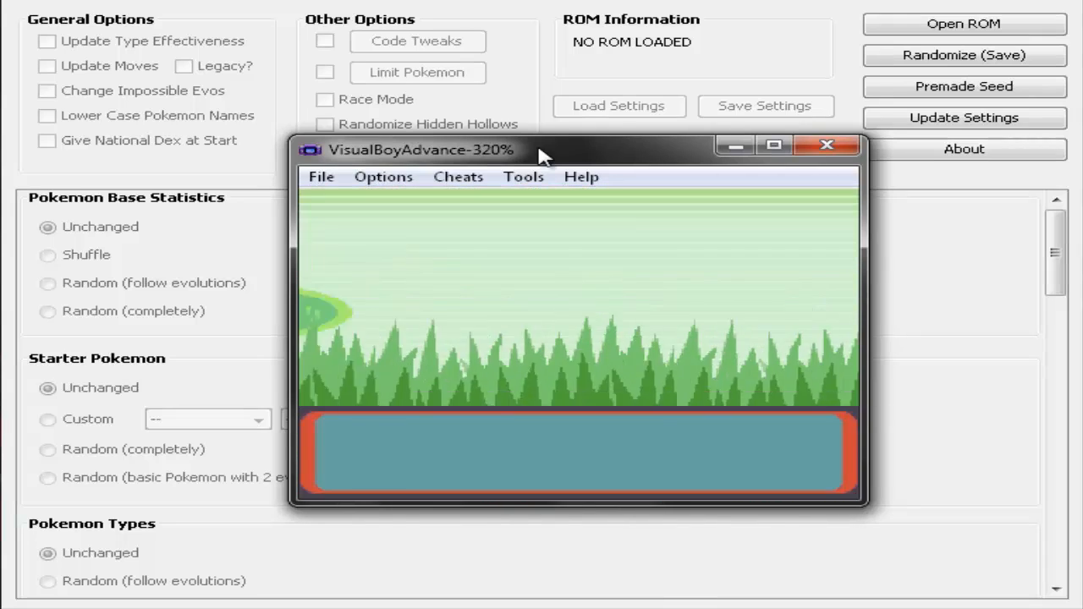
Advance the battle introduction and run from the wild Persian
{"action": "key", "text": "z"}
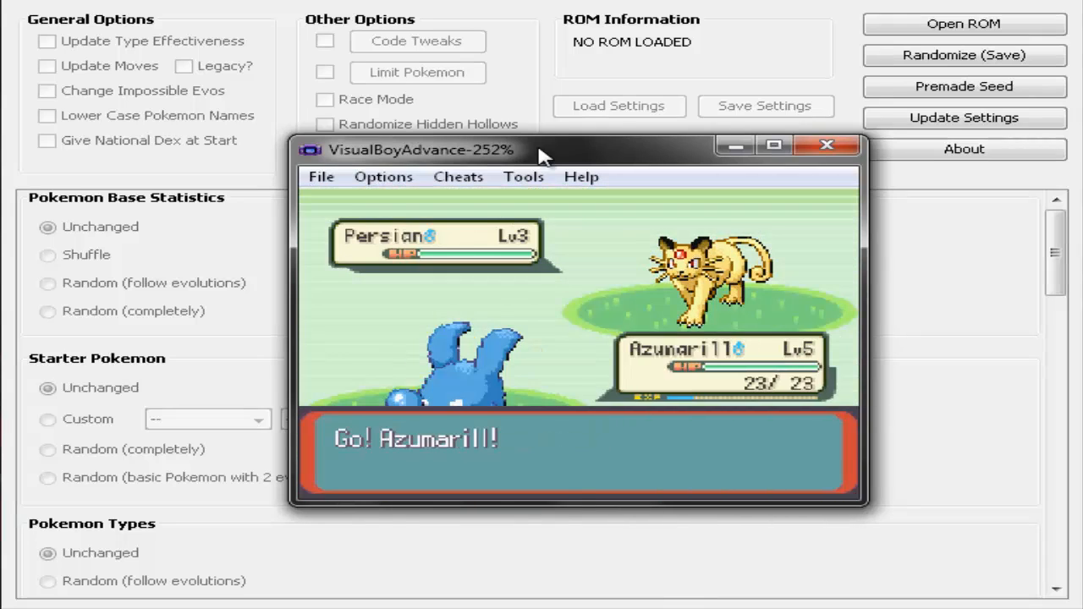
{"action": "key", "text": "Down"}
{"action": "key", "text": "Right"}
{"action": "key", "text": "z"}
{"action": "key", "text": "z"}
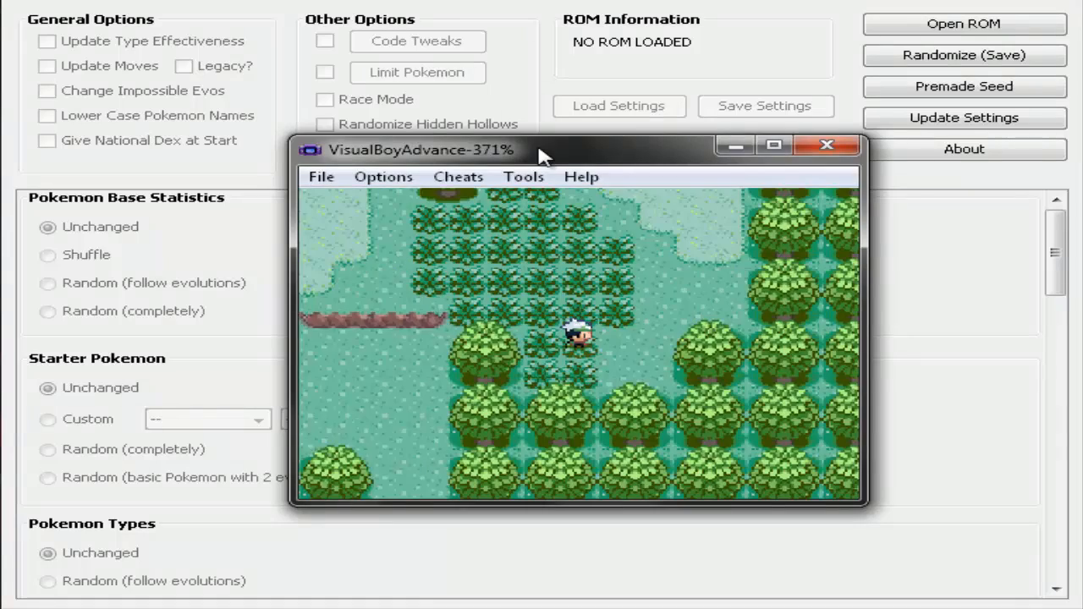
Walk out of the tall grass up to the boy in the blue cap, and close the emulator
{"action": "key", "text": "Right"}
{"action": "key", "text": "Right"}
{"action": "key", "text": "Up"}
{"action": "key", "text": "Up"}
{"action": "key", "text": "Up"}
{"action": "key", "text": "Up"}
{"action": "key", "text": "Up"}
{"action": "key", "text": "Down"}
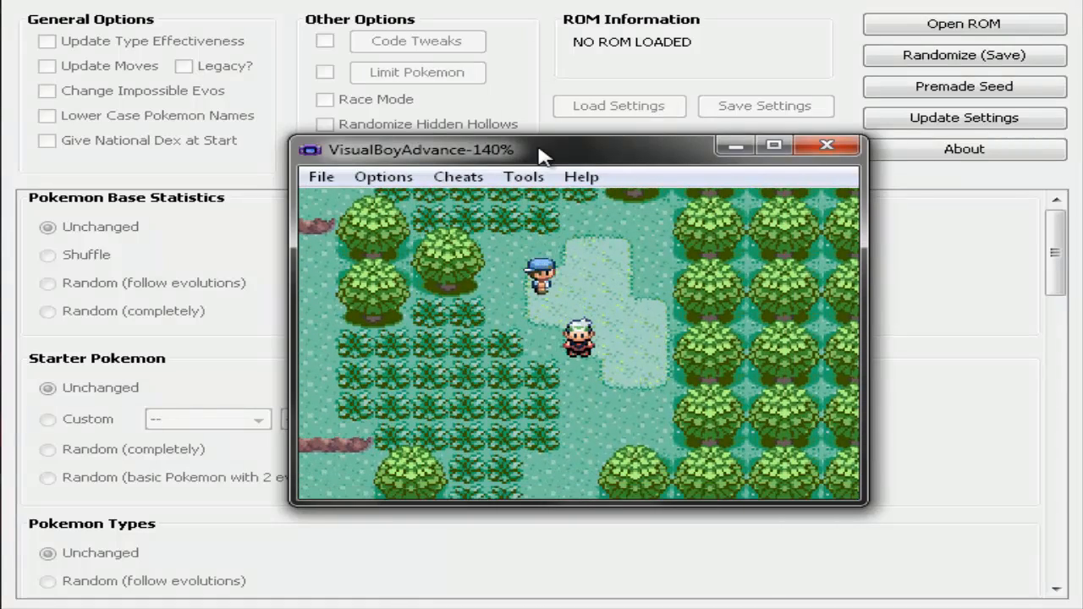
{"action": "left_click", "coordinate": [826, 149]}
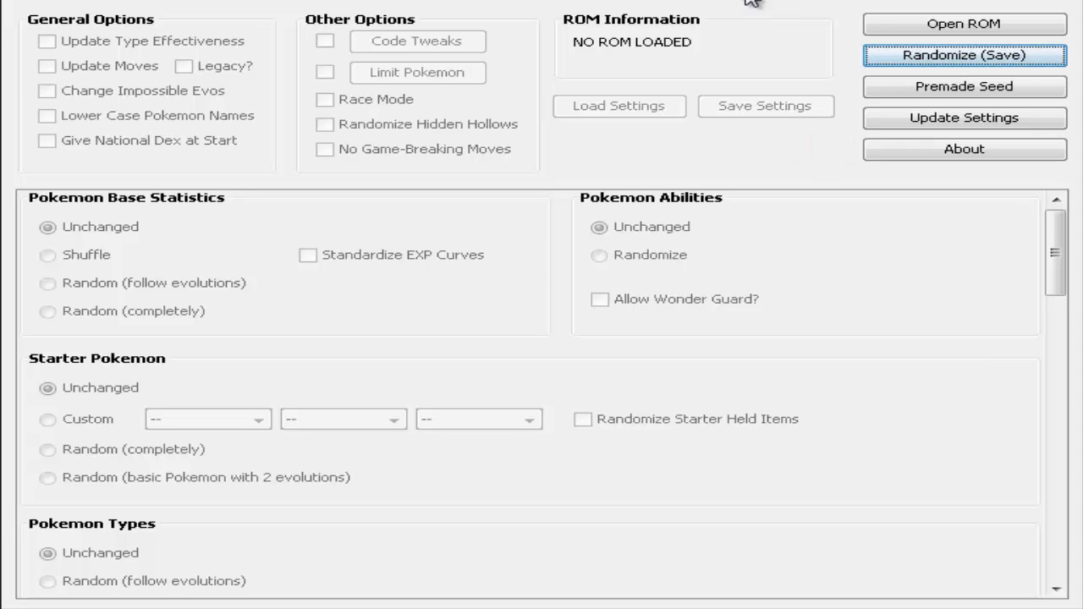